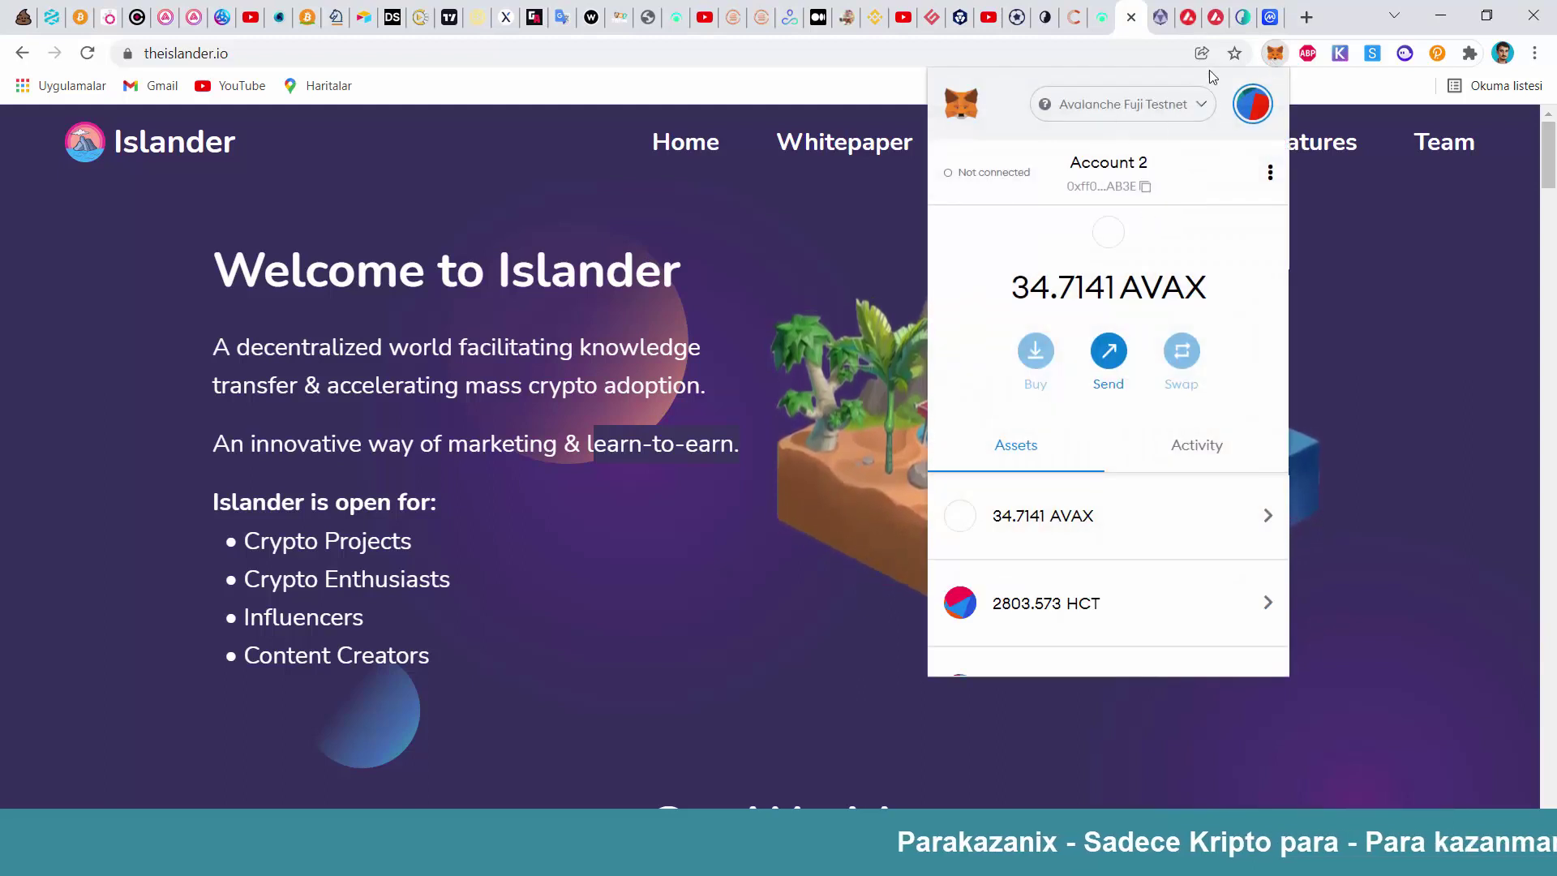
# Switch to the Avalanche documentation page and examine the FUJI Testnet network settings
pyautogui.click(1216, 17)
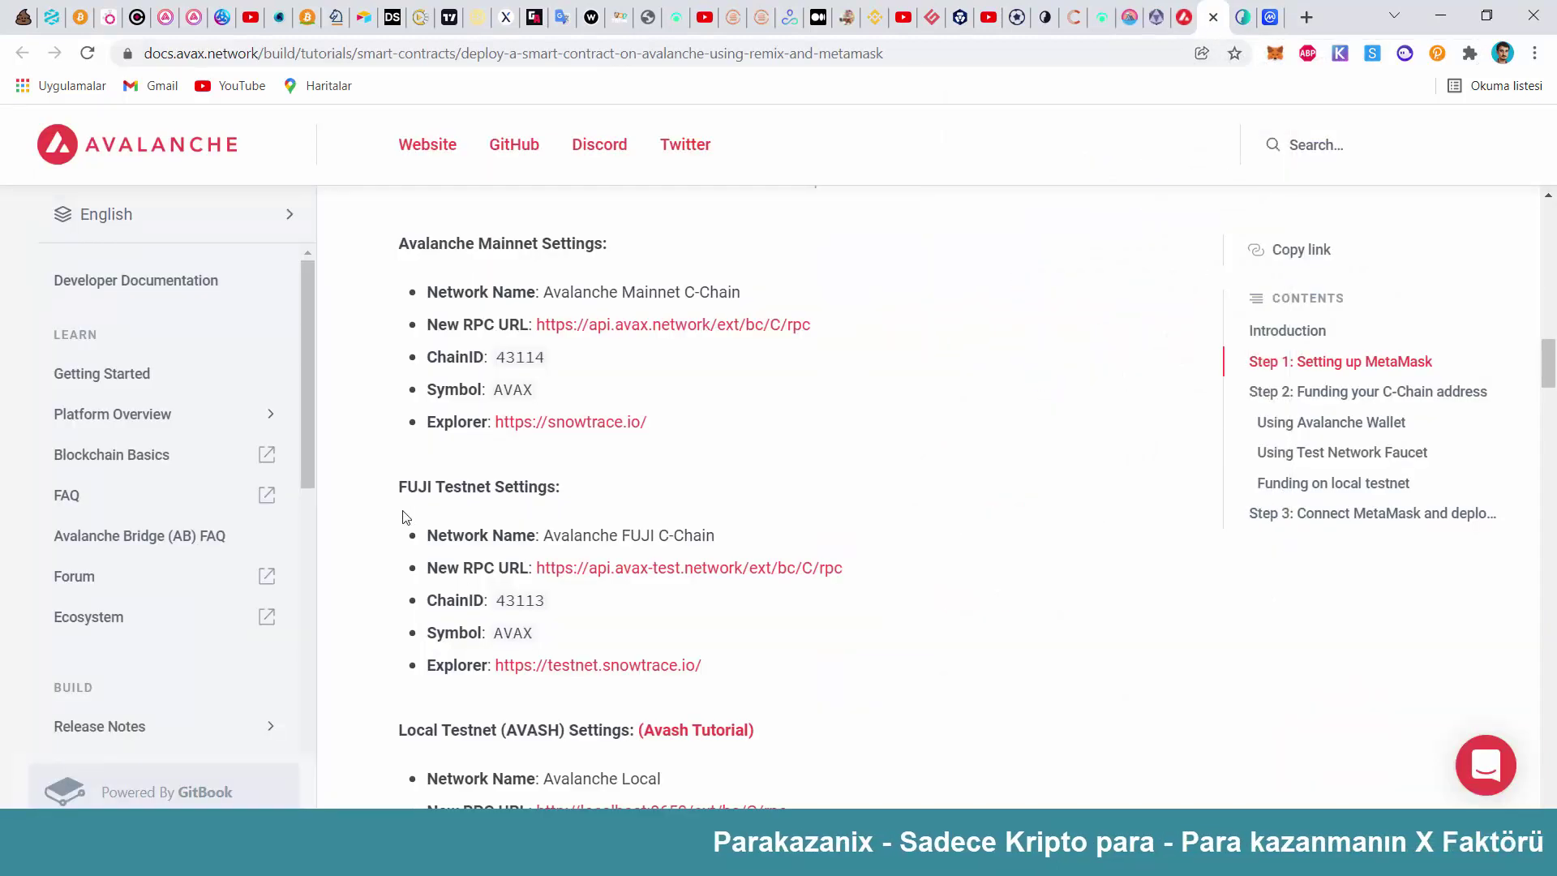
pyautogui.moveTo(398, 490); pyautogui.dragTo(675, 667)
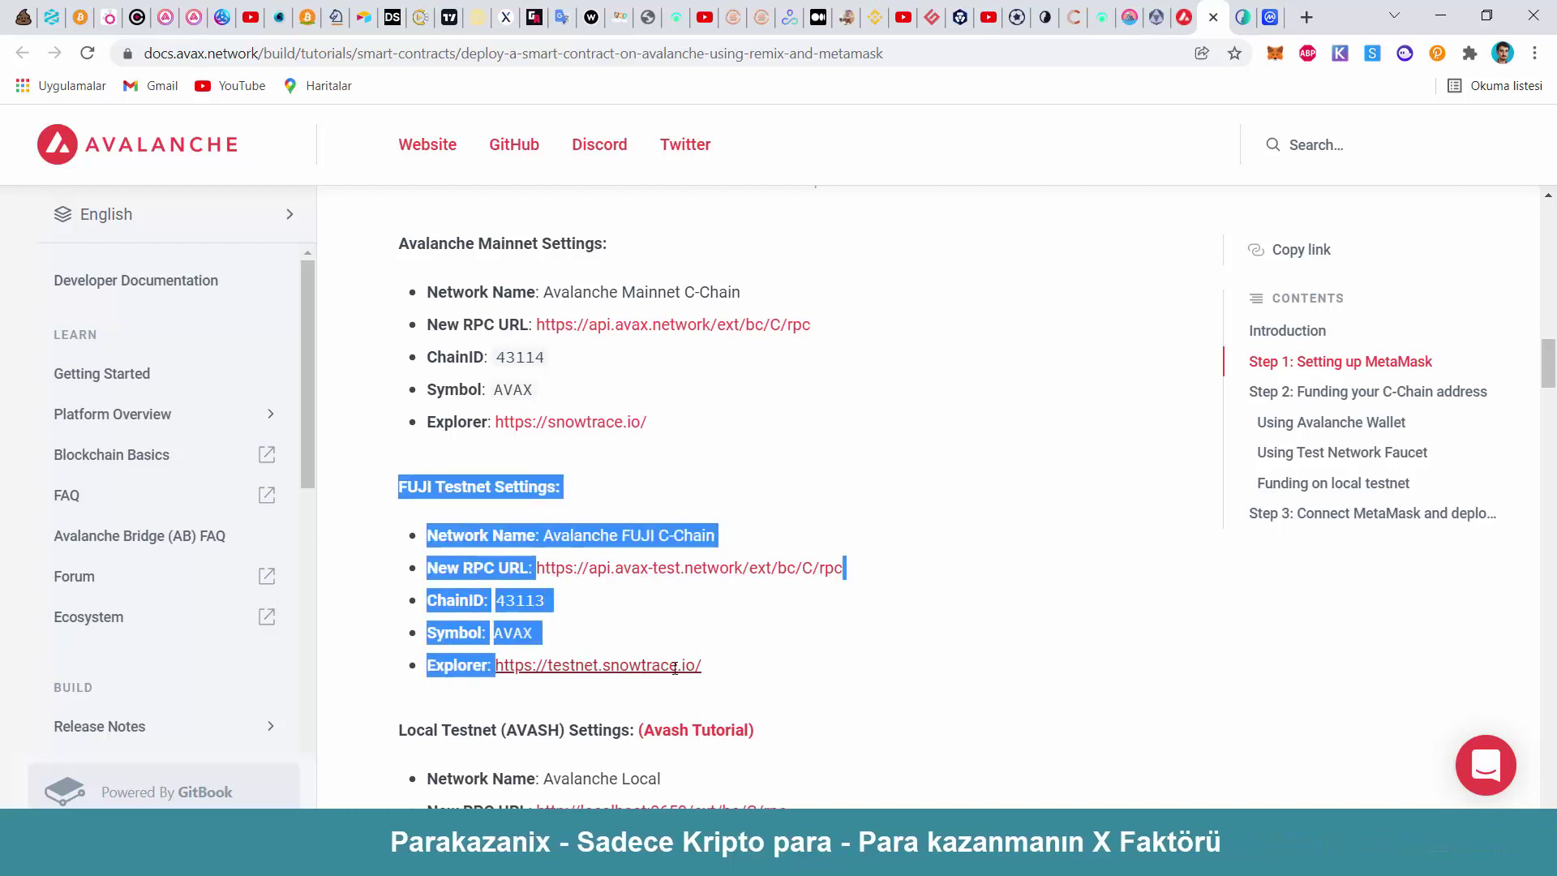
pyautogui.click(762, 681)
# View the form for adding a custom network in MetaMask's network settings and return to the account overview
pyautogui.click(1276, 53)
pyautogui.click(1253, 104)
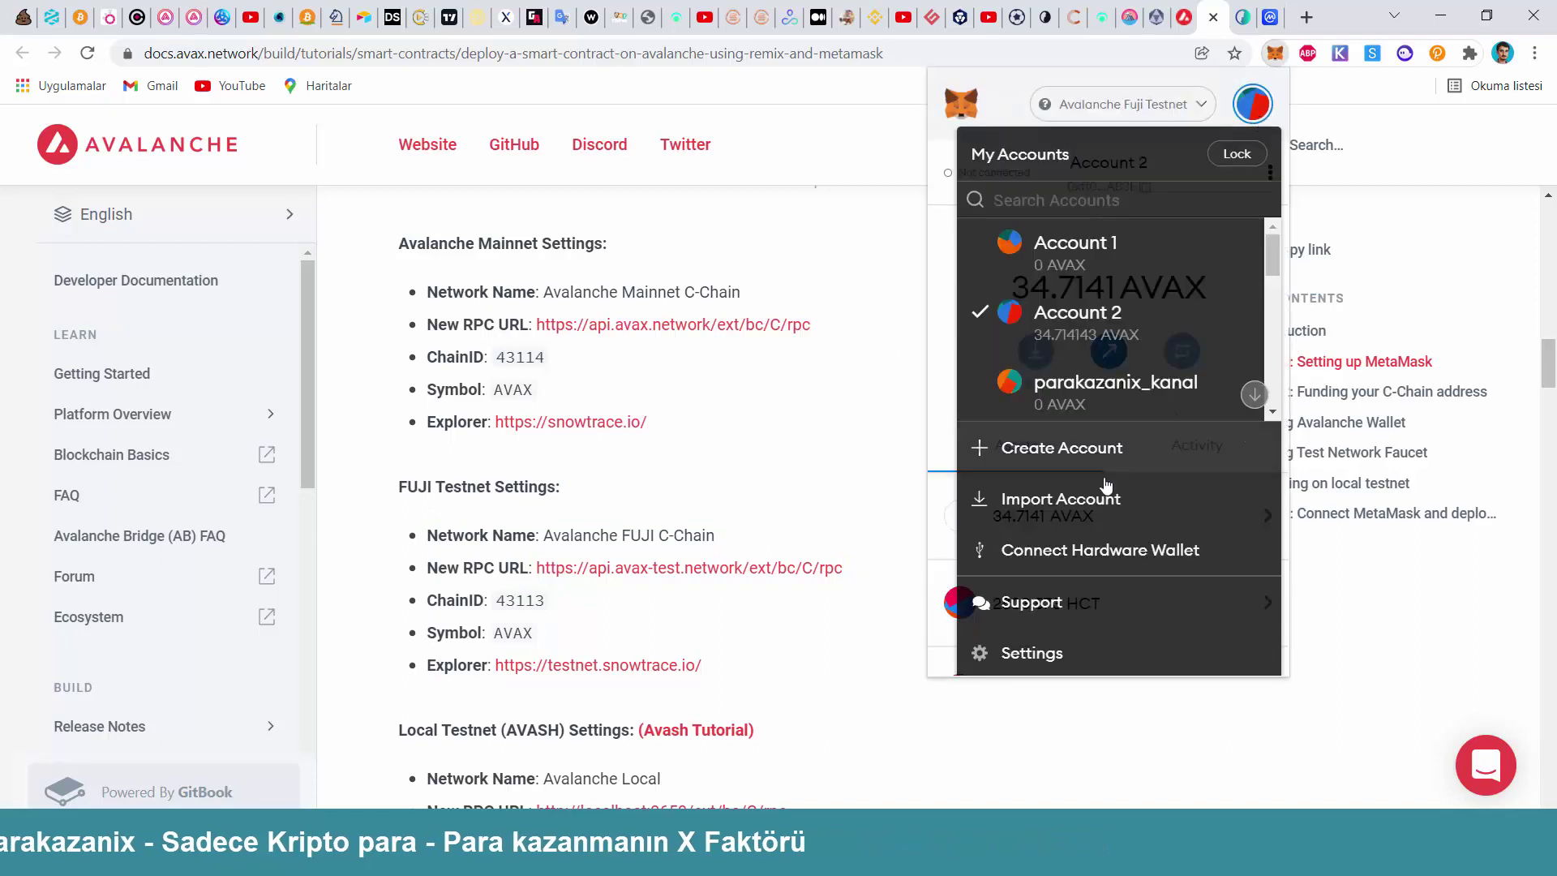
pyautogui.click(1031, 653)
pyautogui.scroll(-5, 1050, 535)
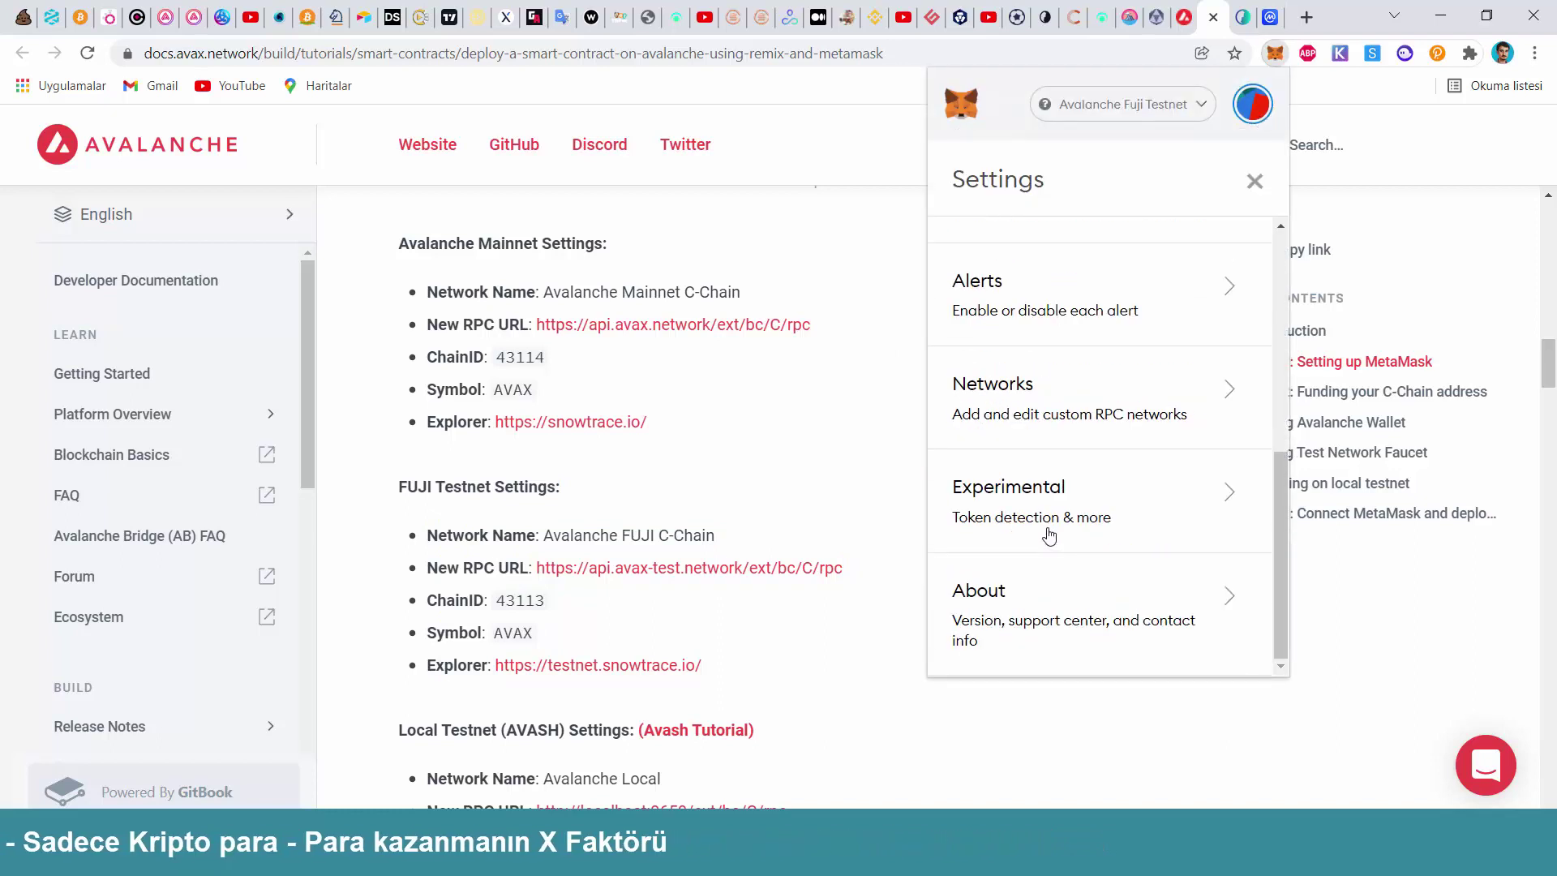
pyautogui.click(1021, 411)
pyautogui.click(1079, 628)
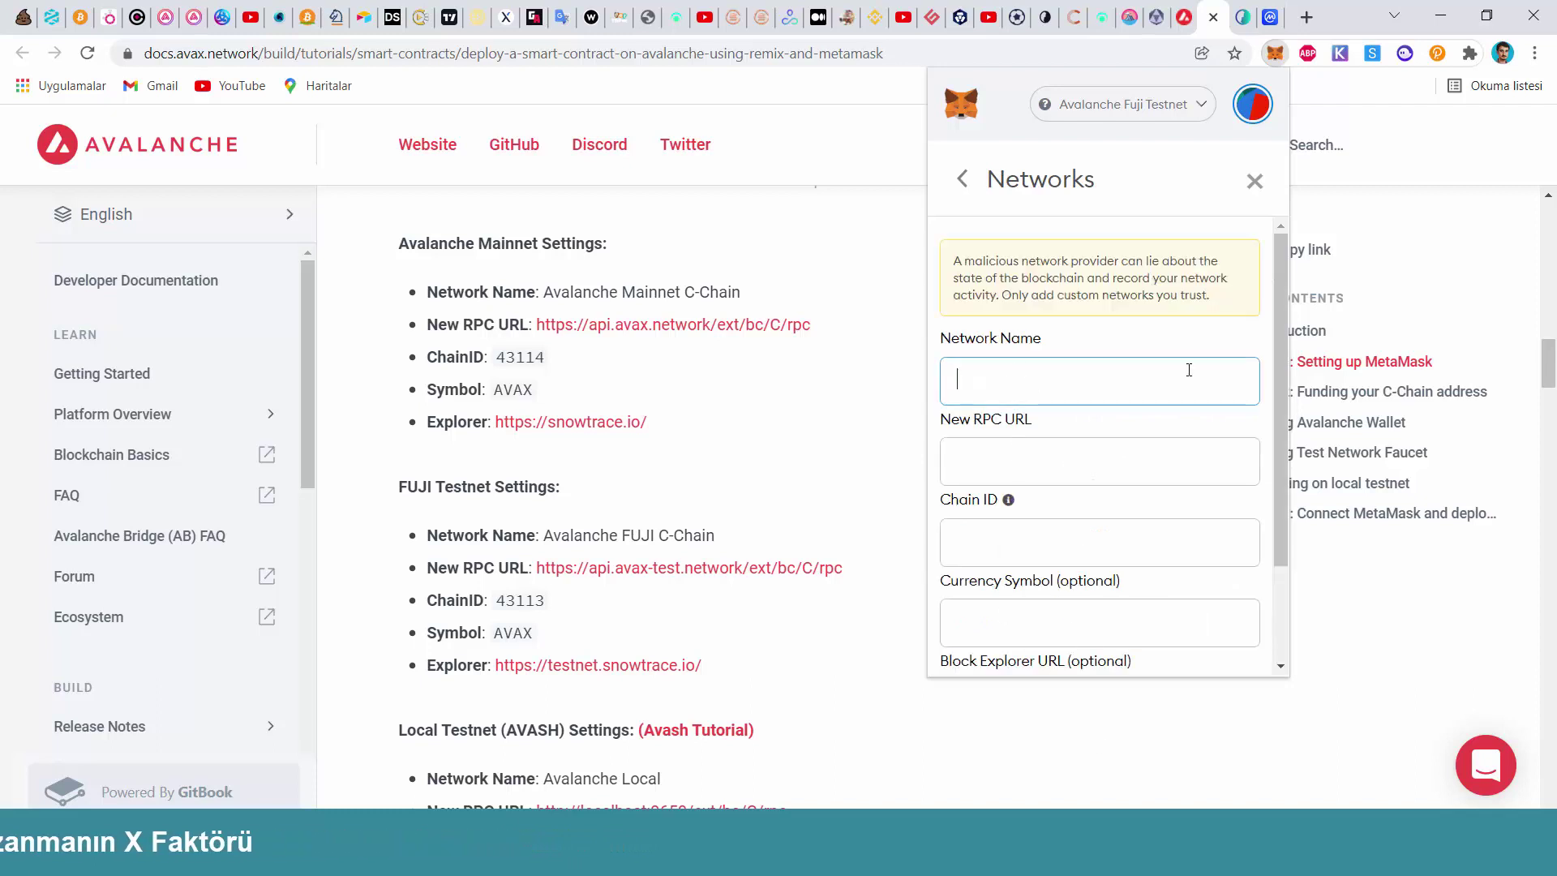
pyautogui.scroll(-1, 1281, 430)
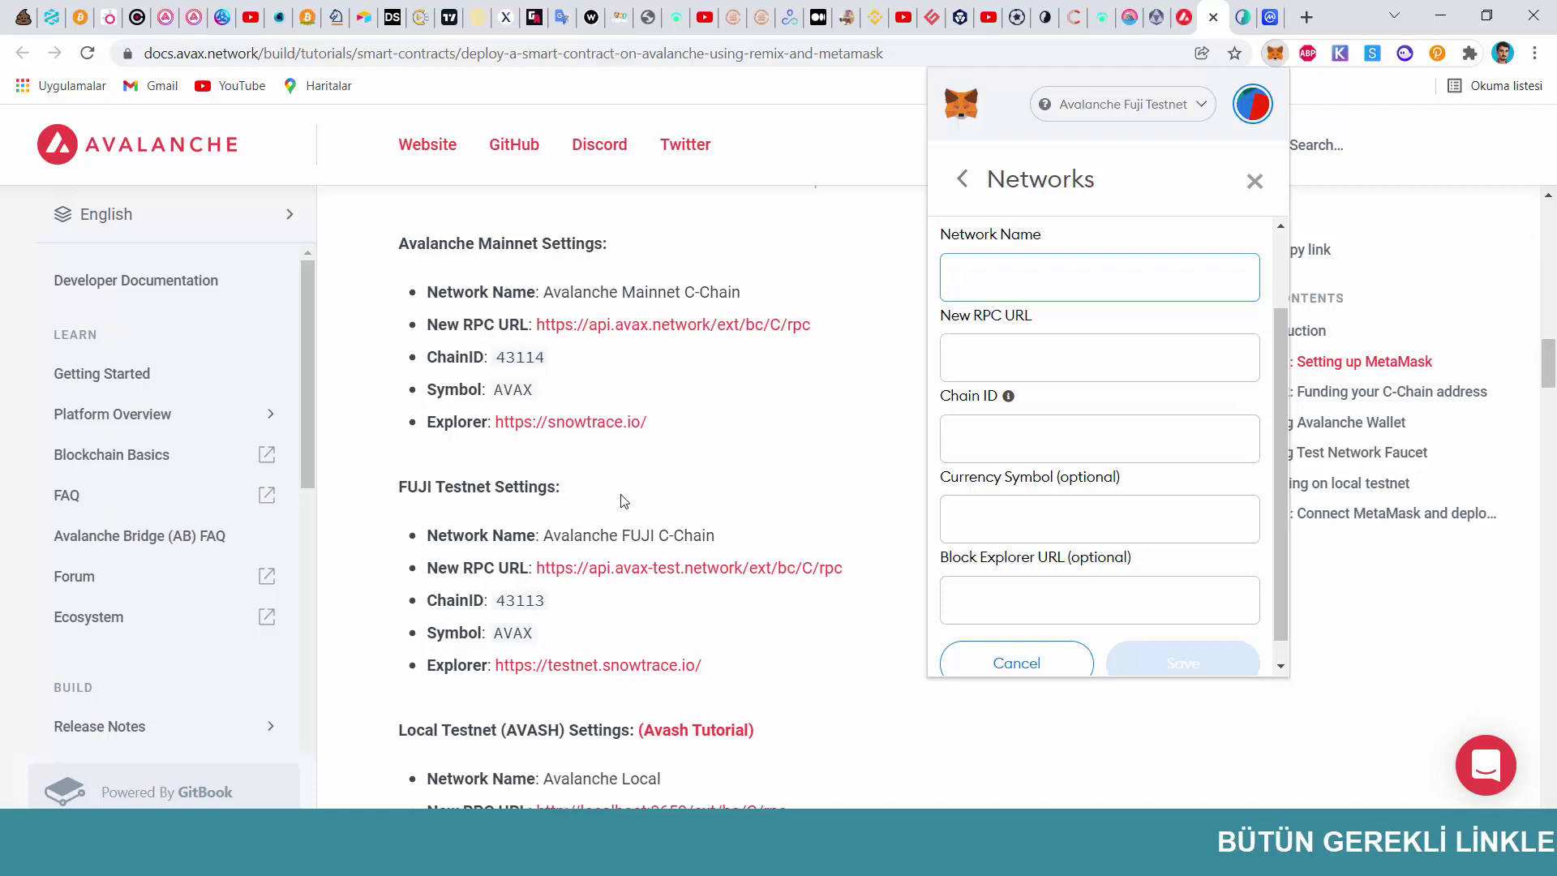
pyautogui.click(964, 180)
pyautogui.click(964, 183)
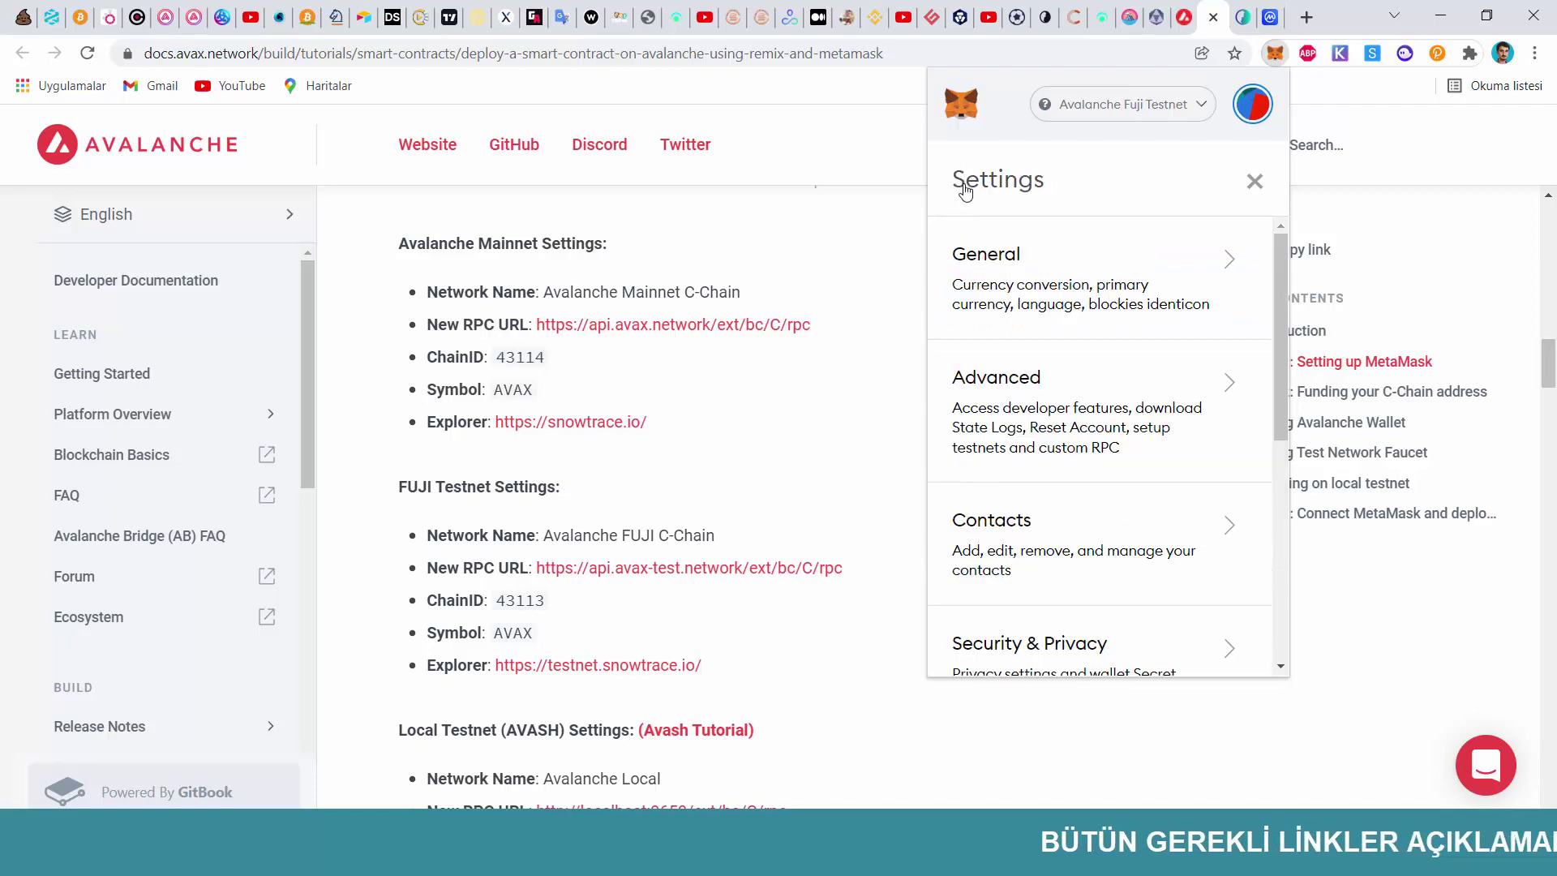
pyautogui.click(1252, 185)
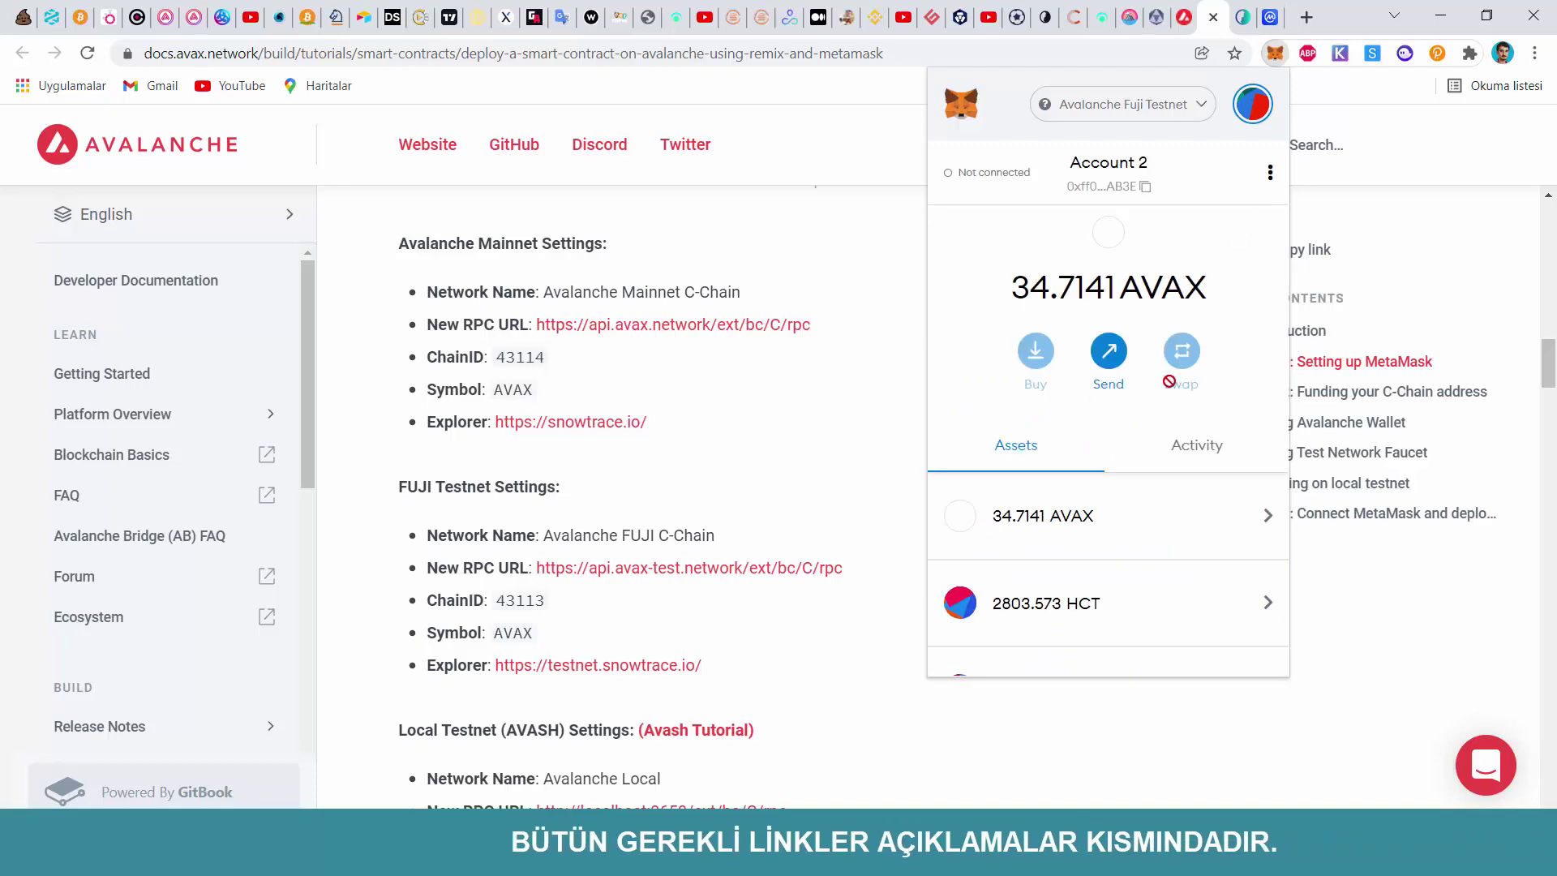
# Copy the Account 2 wallet address from MetaMask and paste it into the AVAX Fuji Testnet Faucet's address field
pyautogui.scroll(-2, 1046, 507)
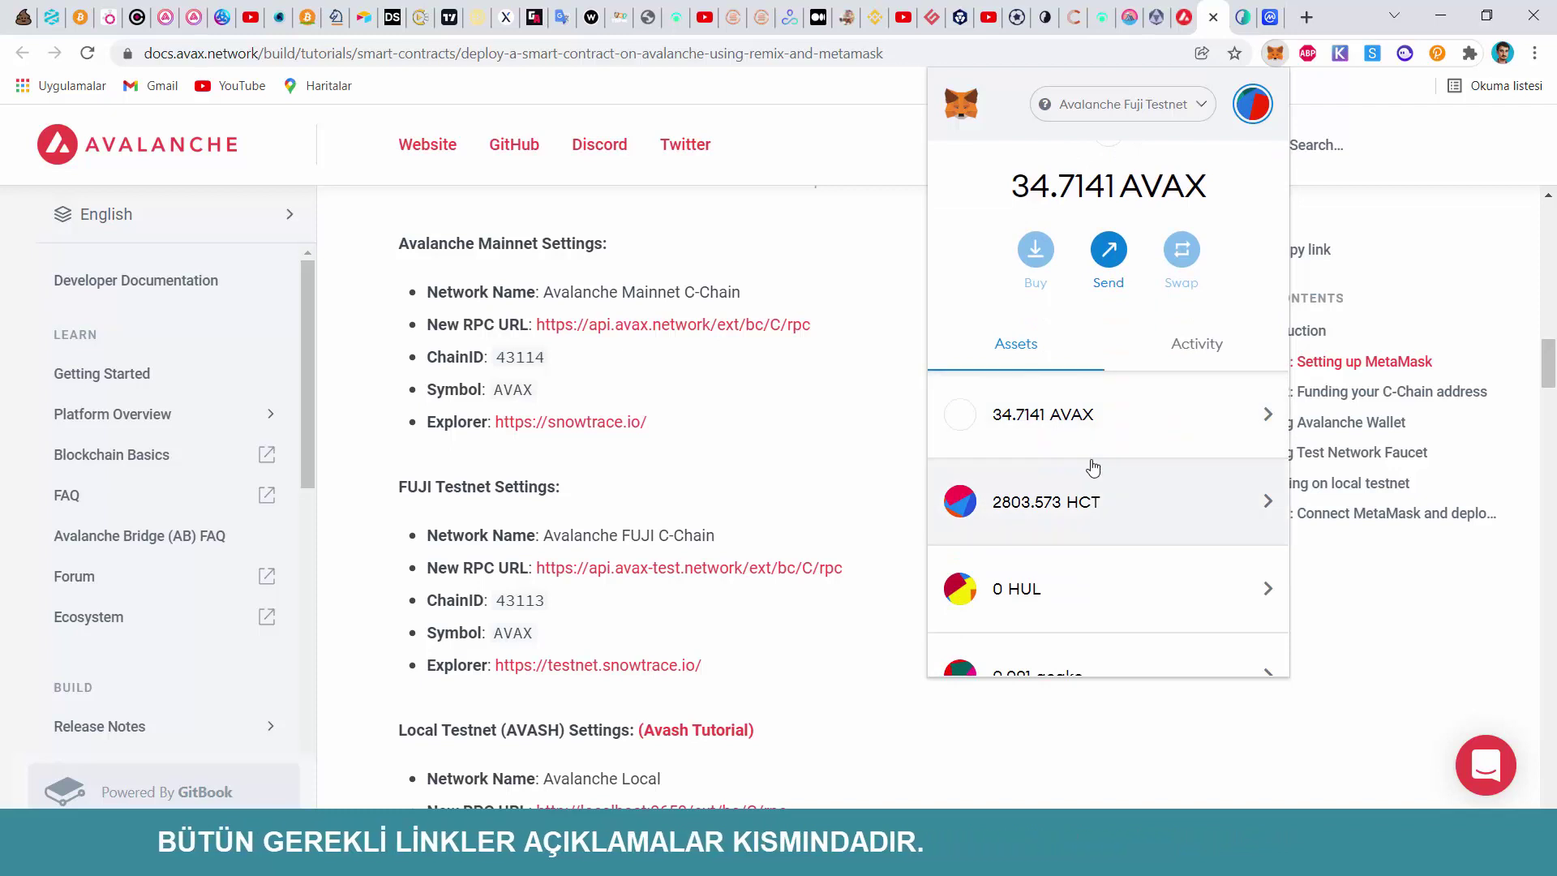
pyautogui.scroll(2, 1135, 243)
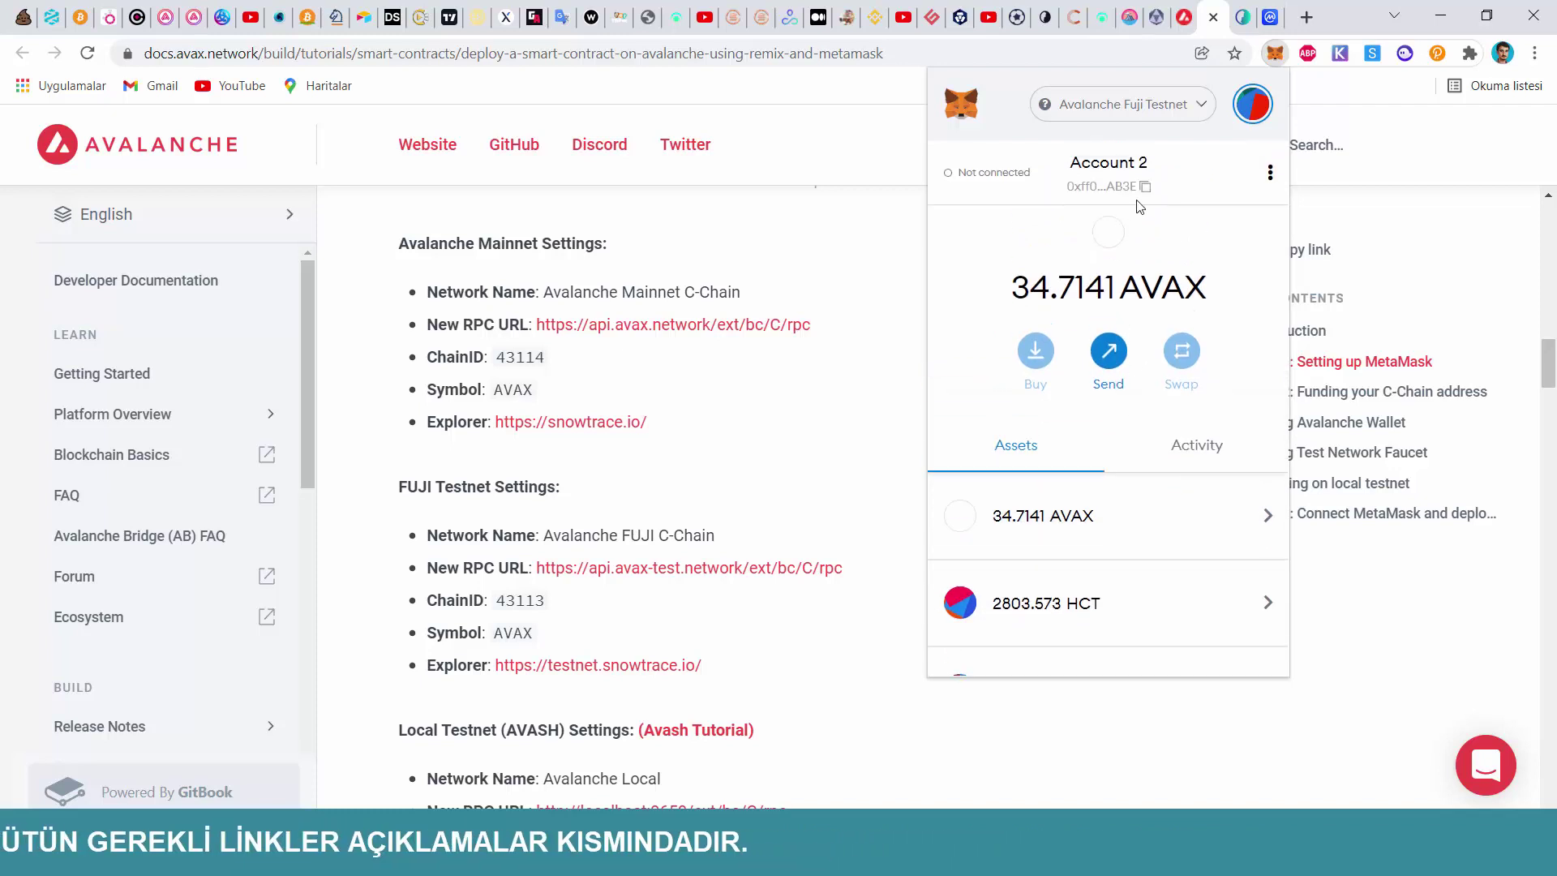
pyautogui.click(1109, 180)
pyautogui.hotkey('ctrl', 'shift', 'Tab')
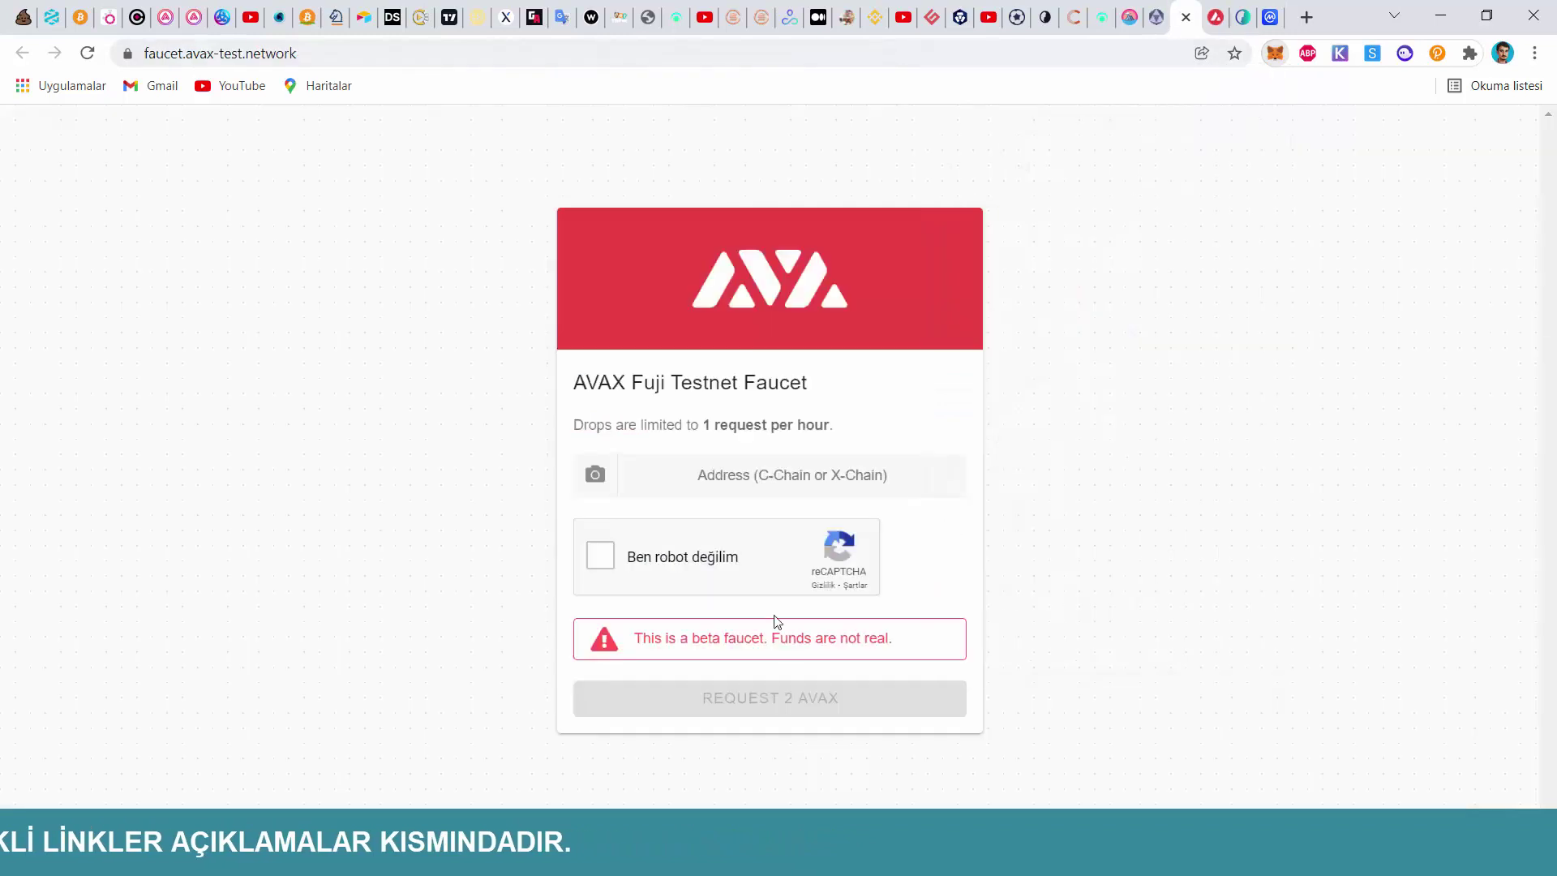
pyautogui.rightClick(755, 474)
pyautogui.click(792, 630)
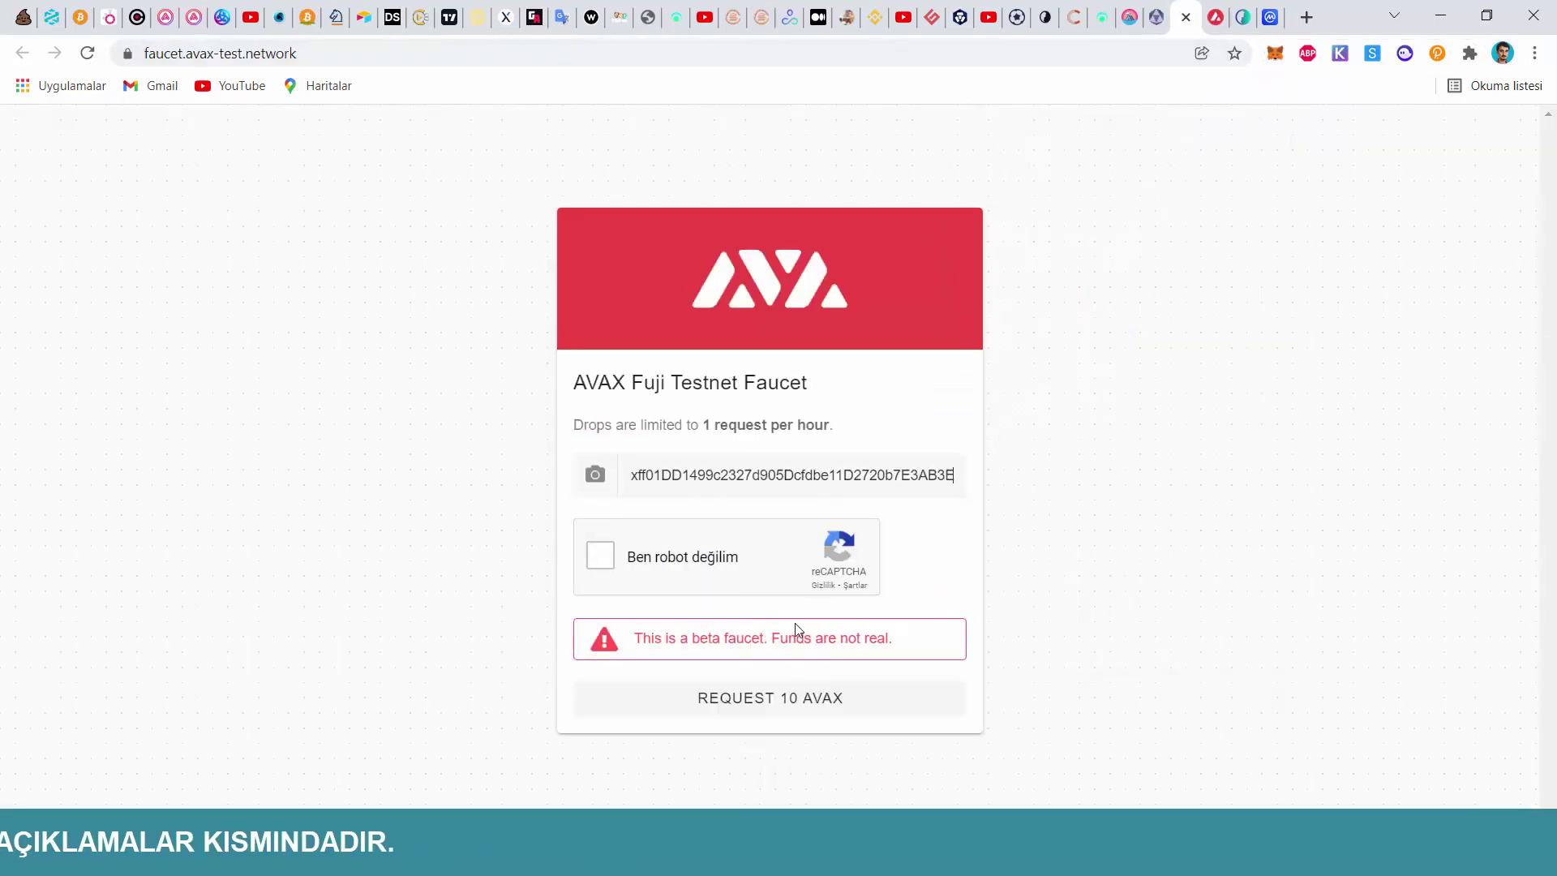
# Complete the faucet's captcha, request 10 AVAX for the pasted address, and return to the faucet's request form
pyautogui.click(606, 558)
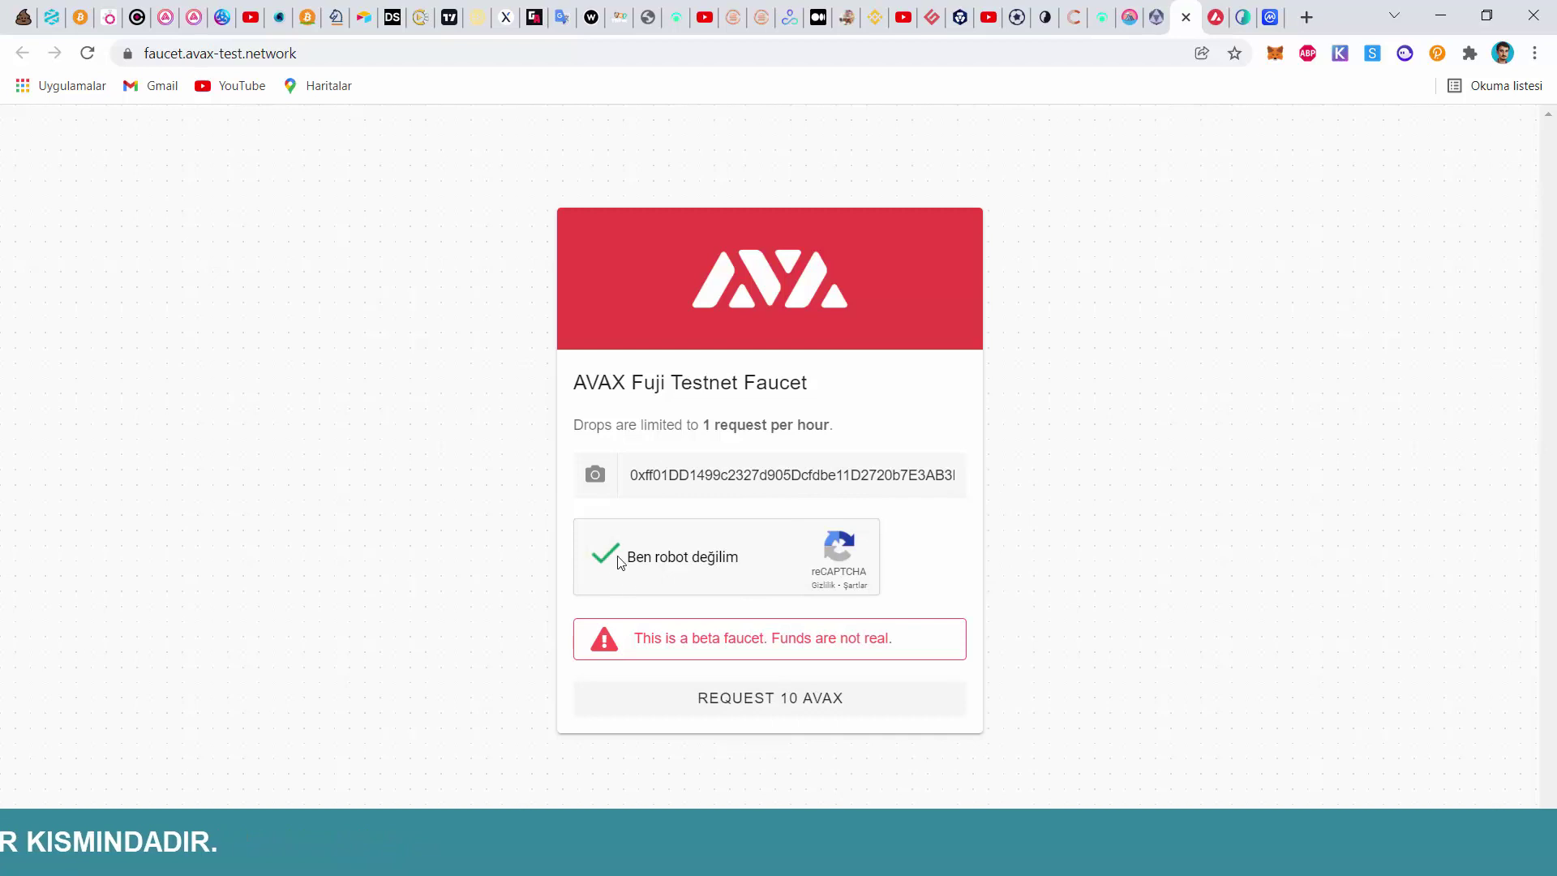
pyautogui.click(754, 703)
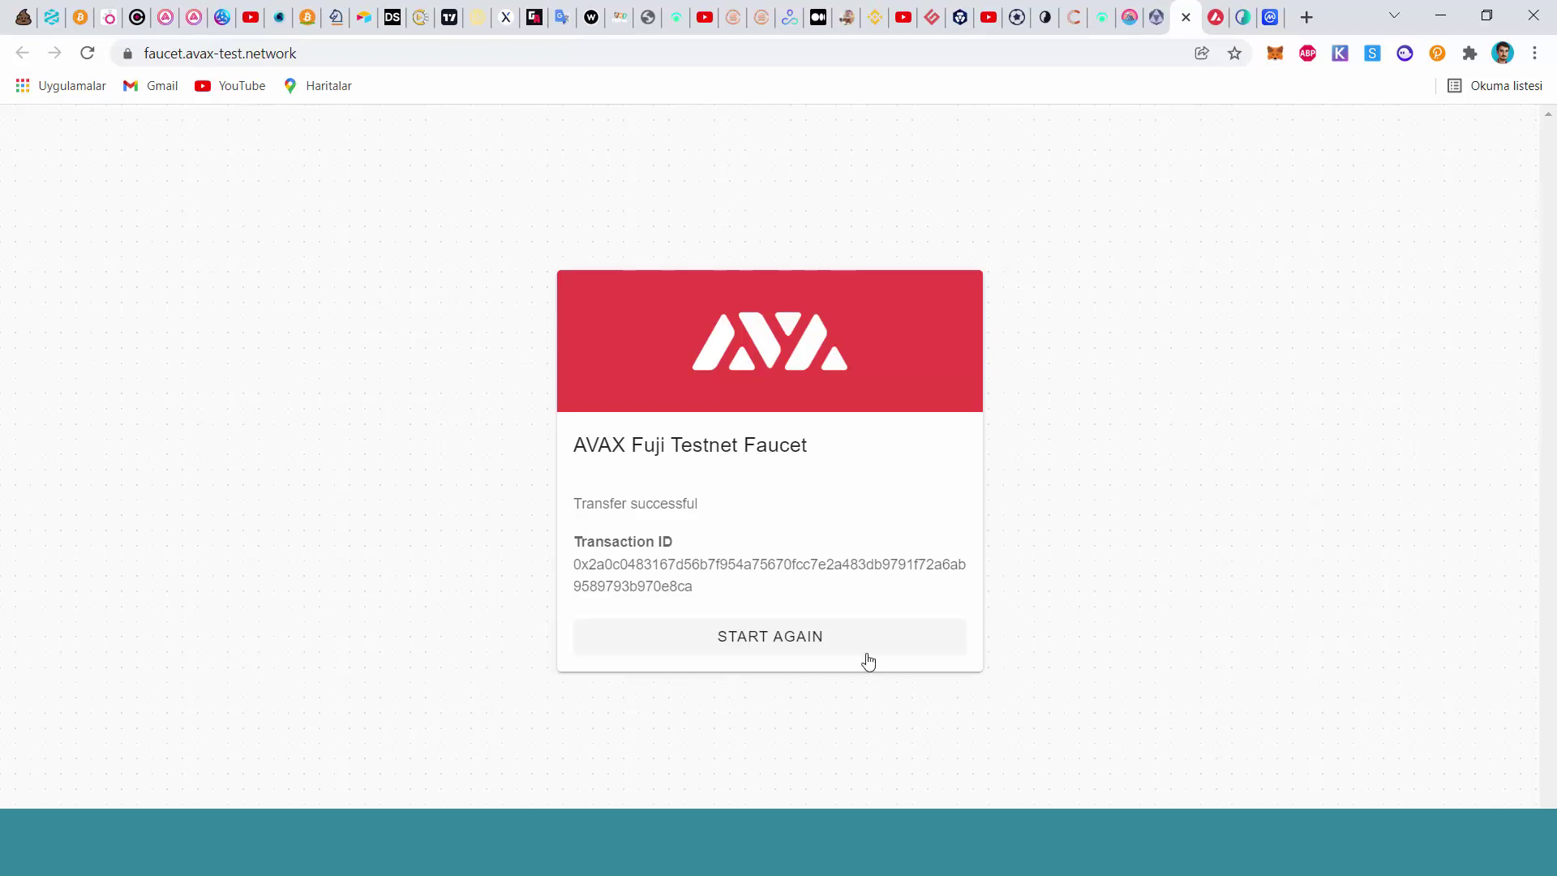
pyautogui.click(737, 636)
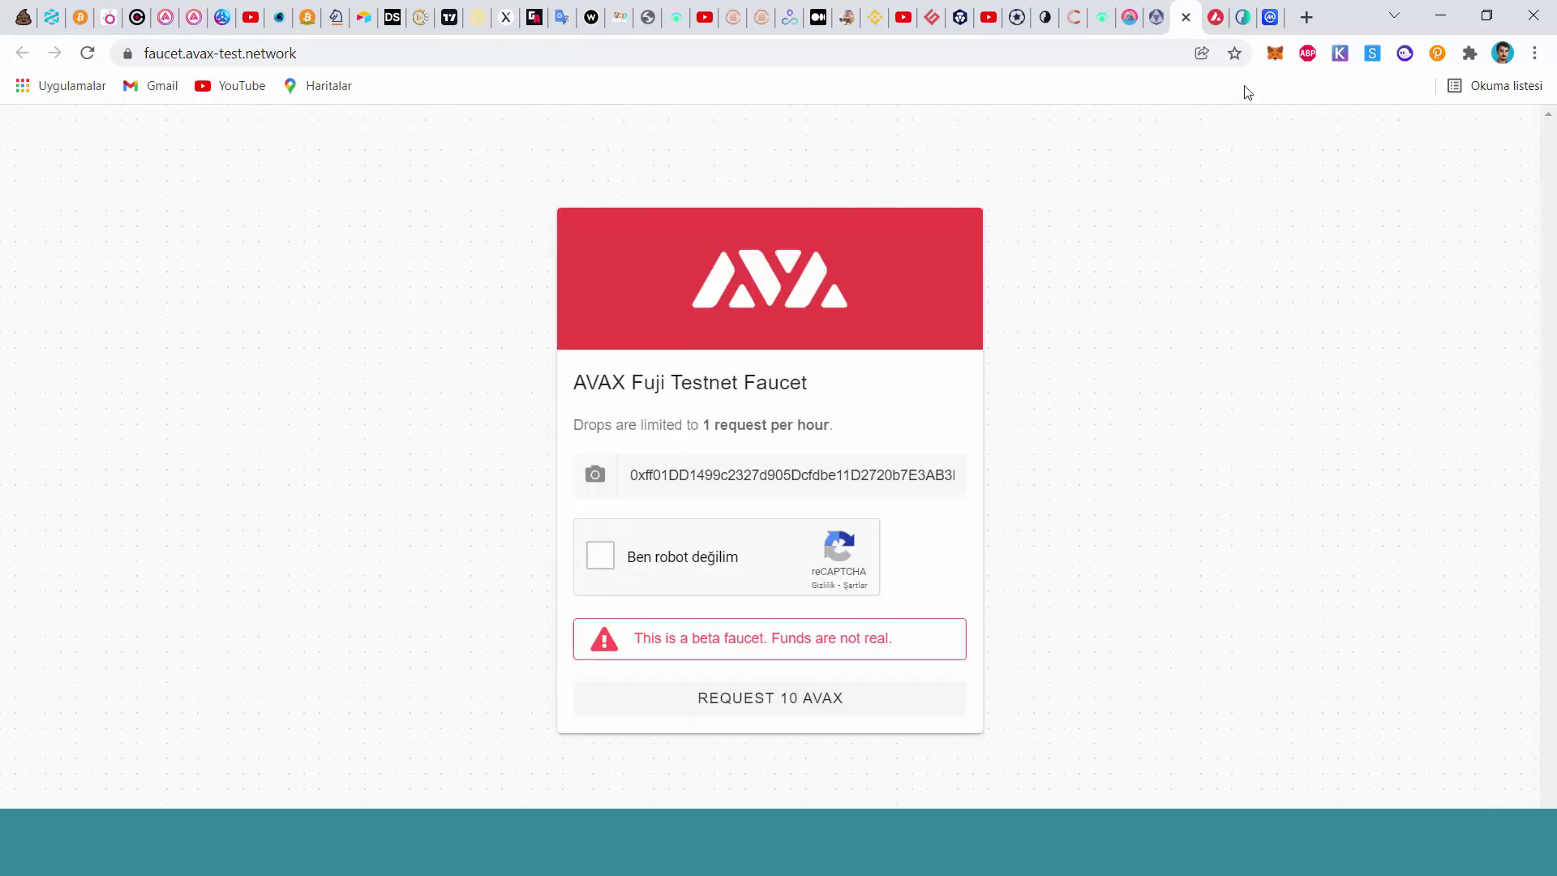
# Check the AVAX balance of Account 2 in MetaMask
pyautogui.click(1274, 55)
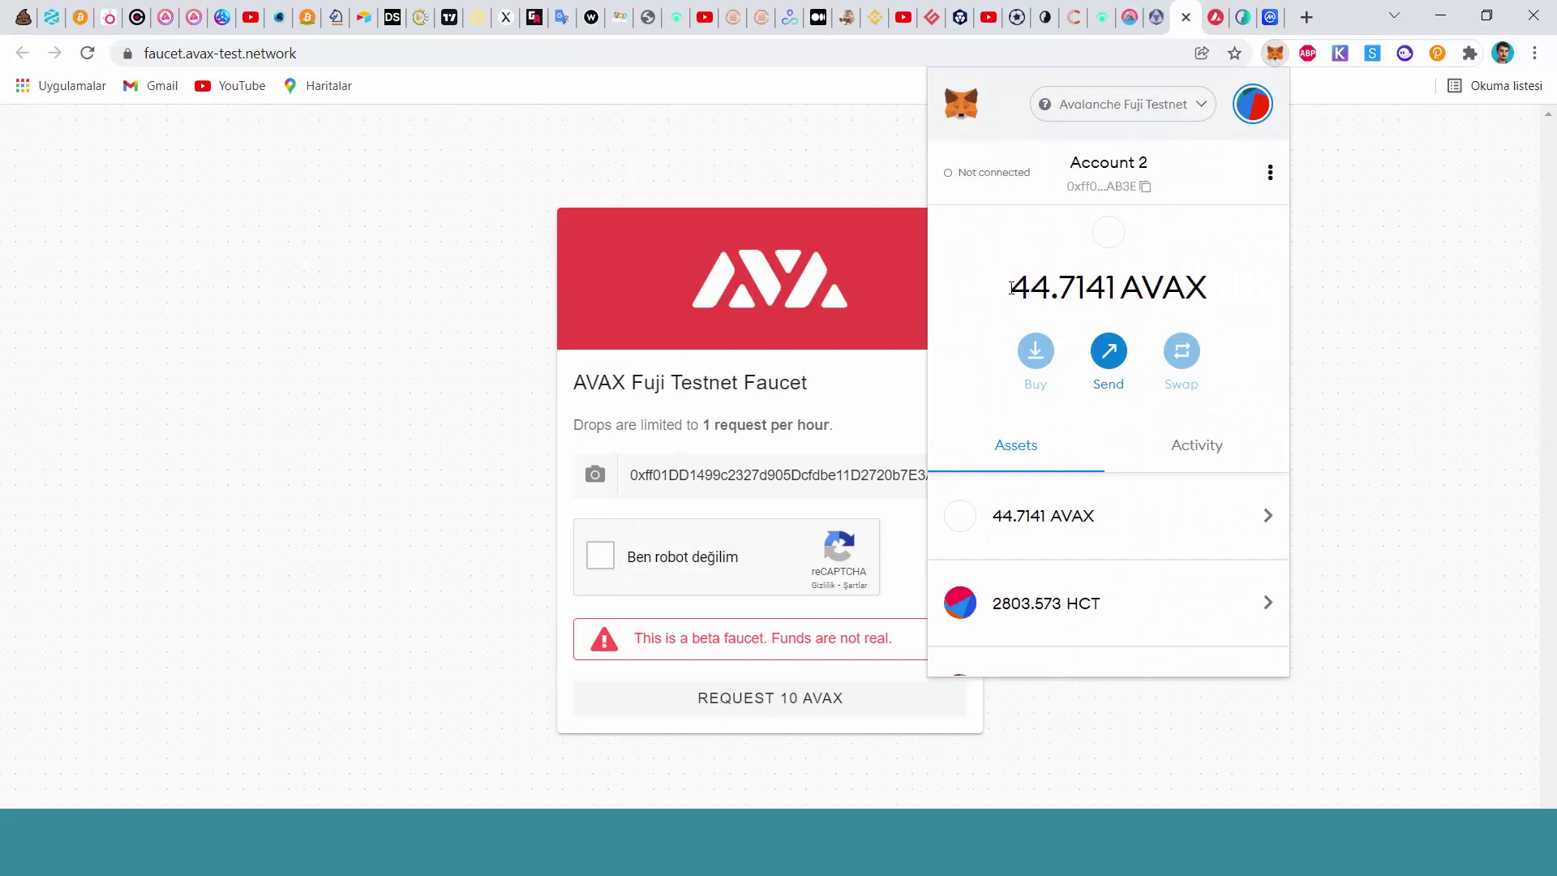
pyautogui.doubleClick(1139, 285)
pyautogui.moveTo(1139, 285); pyautogui.dragTo(1220, 293)
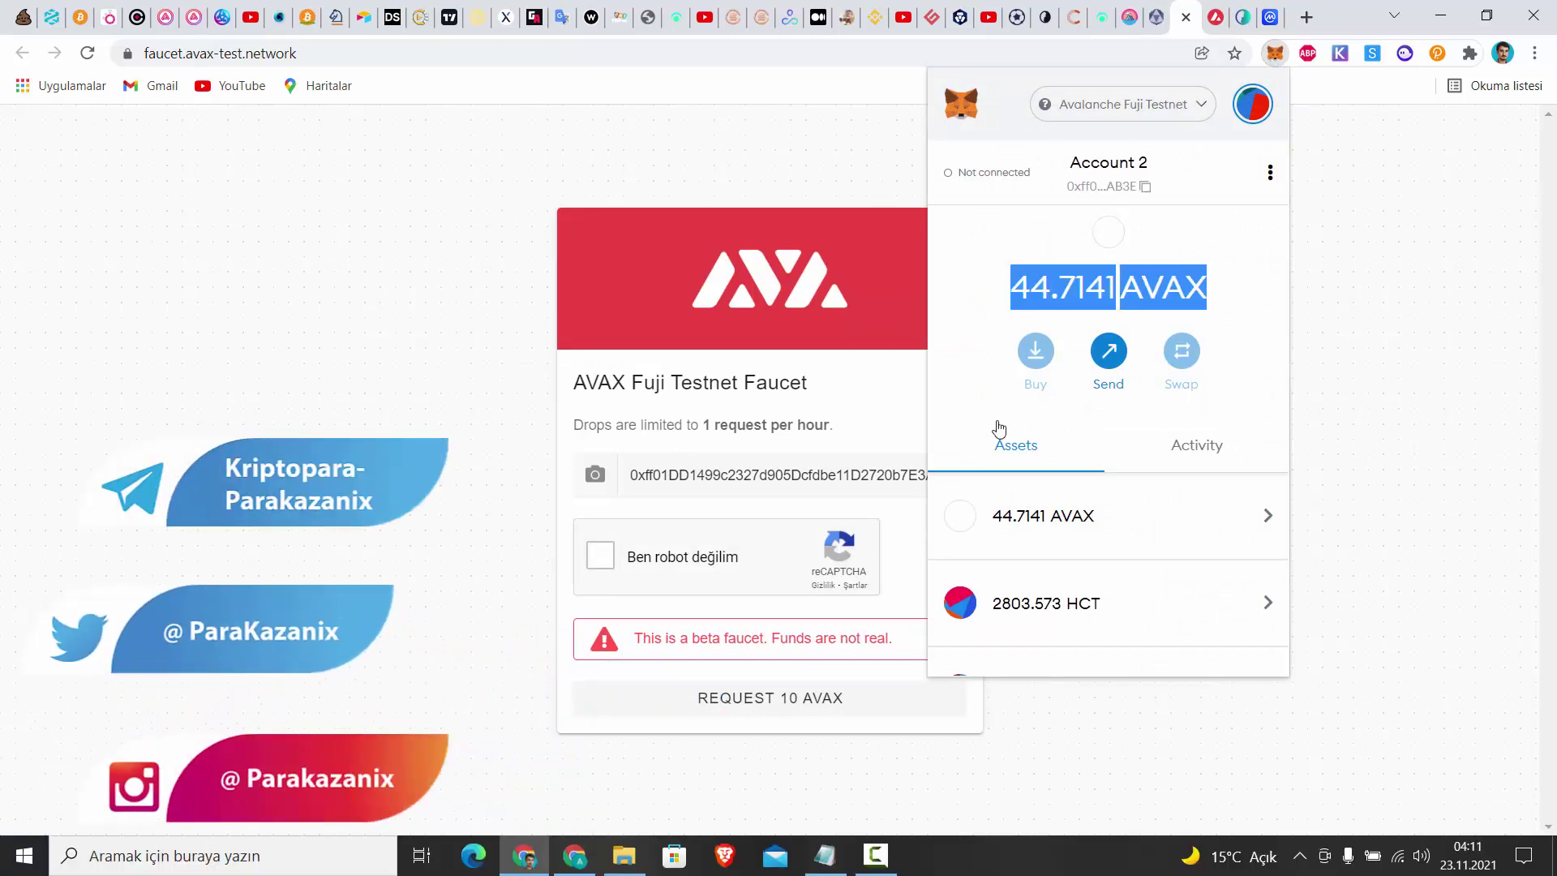
pyautogui.click(478, 386)
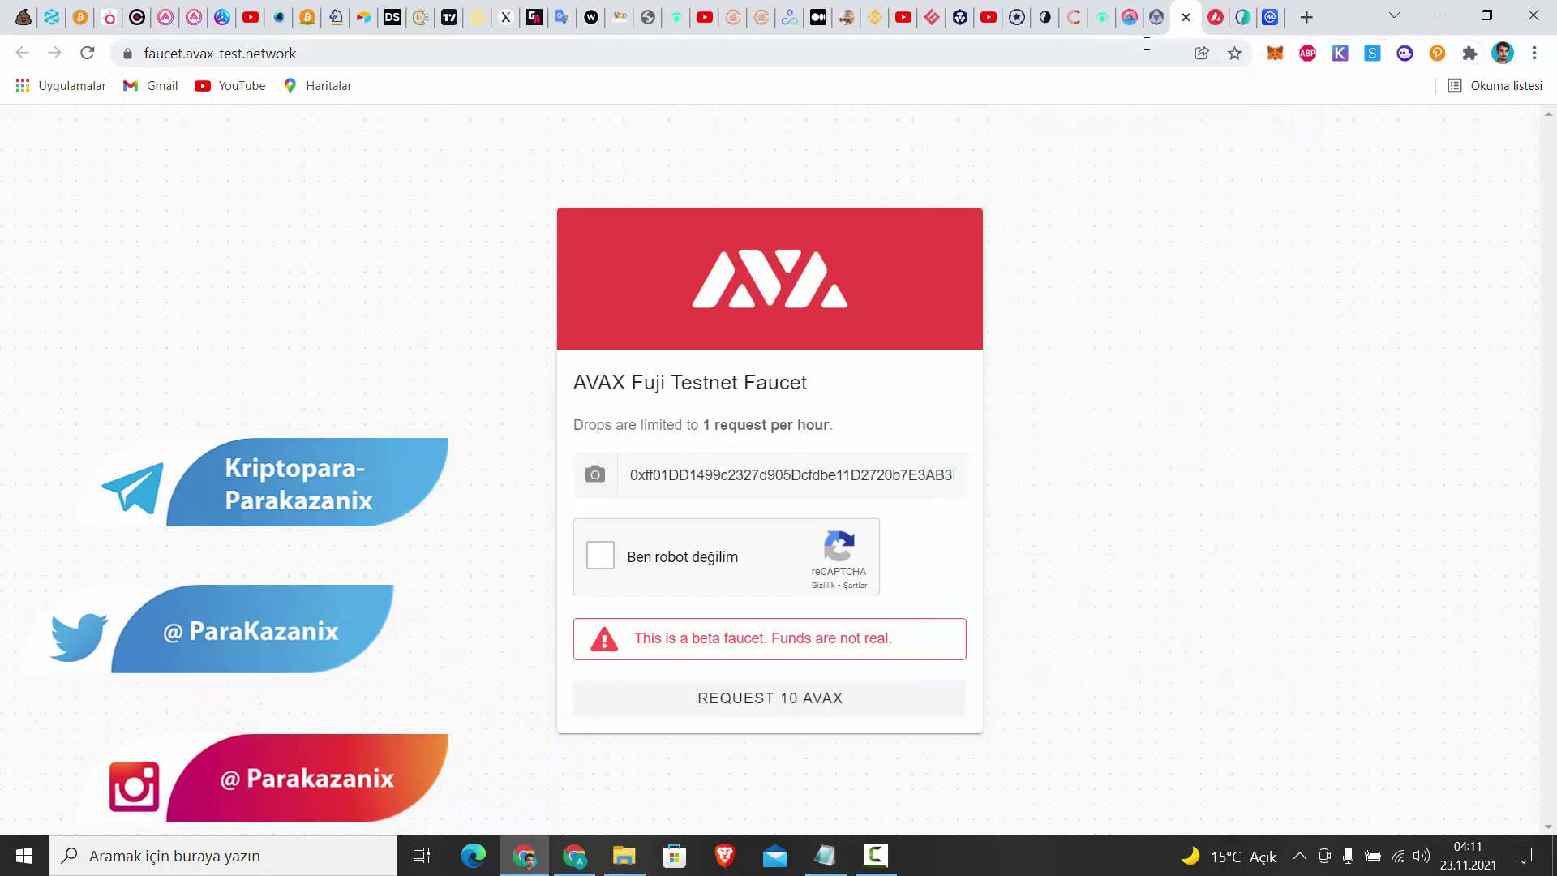
# Switch to the Islander Testnet Event page and read its reward, start date, quest list and entry form
pyautogui.click(1209, 21)
pyautogui.click(1153, 20)
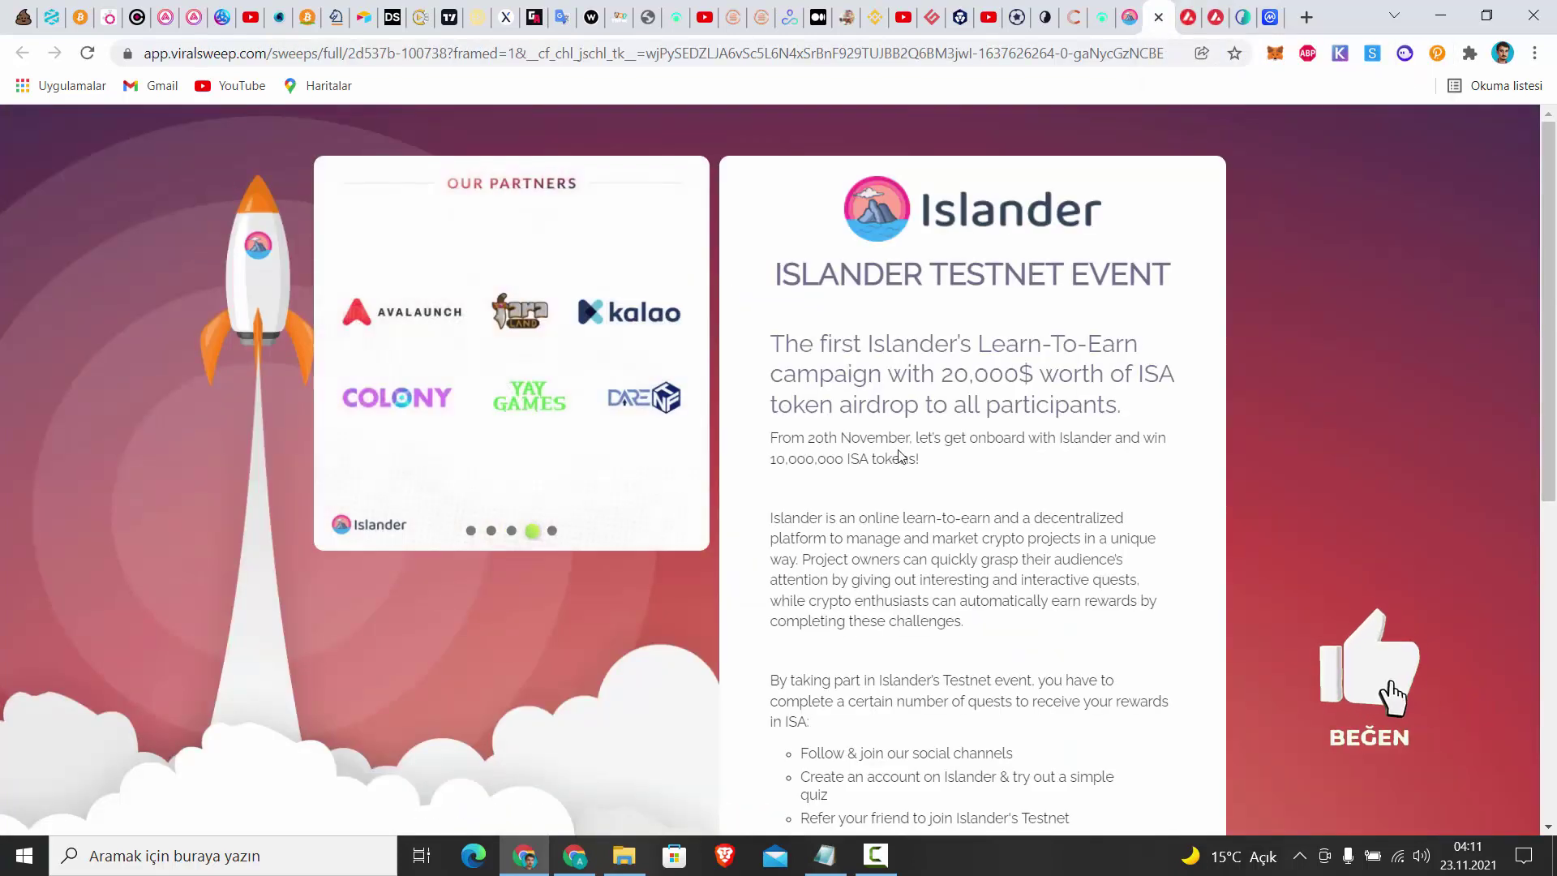
pyautogui.doubleClick(991, 377)
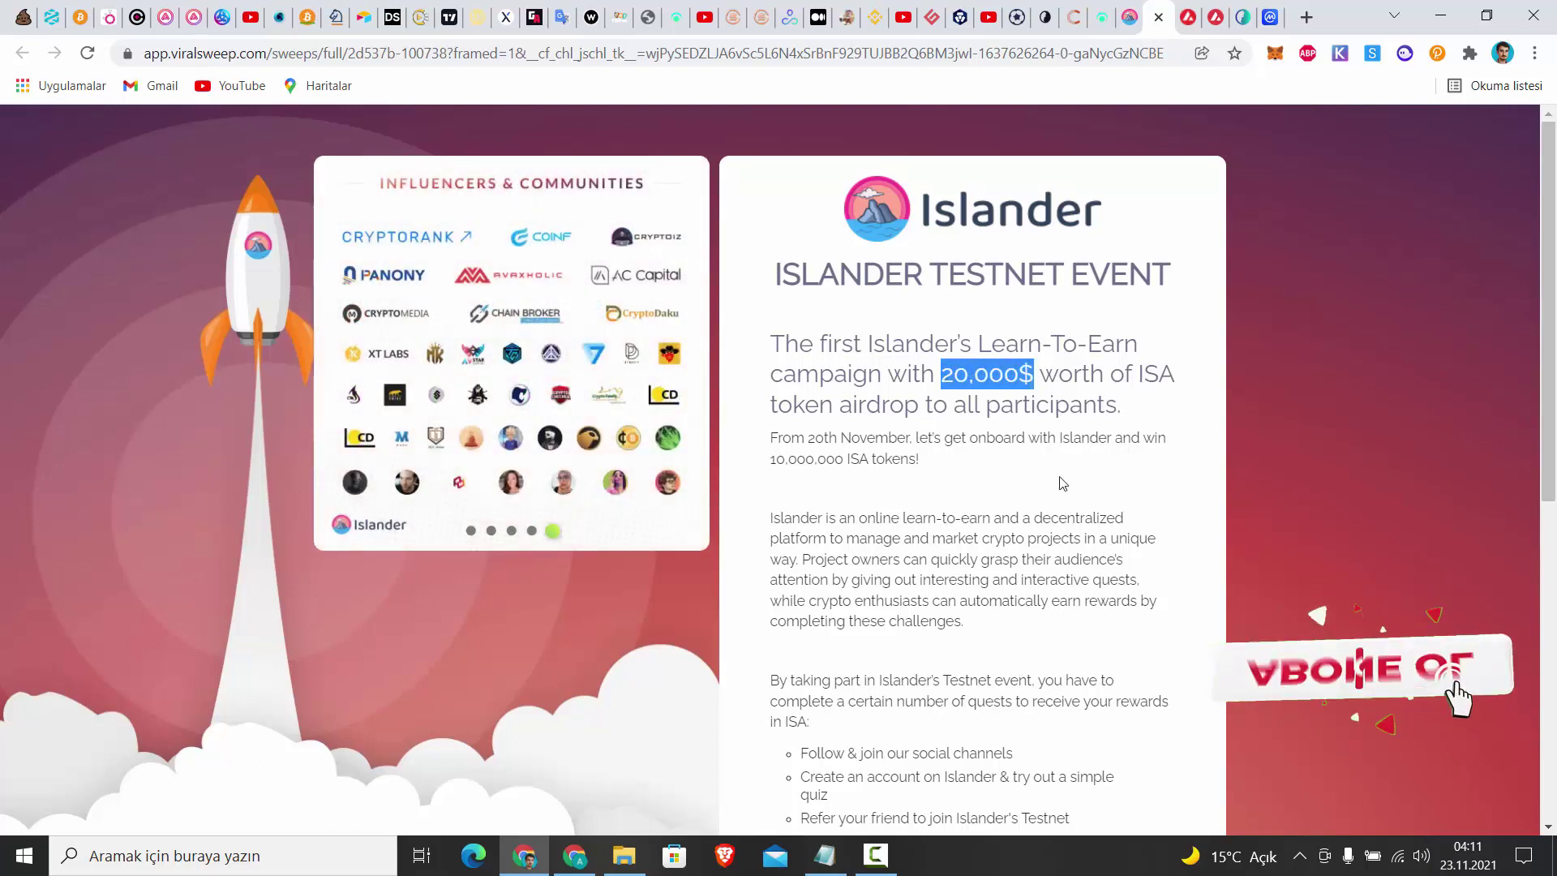
pyautogui.moveTo(821, 437); pyautogui.dragTo(937, 438)
pyautogui.scroll(-8, 823, 670)
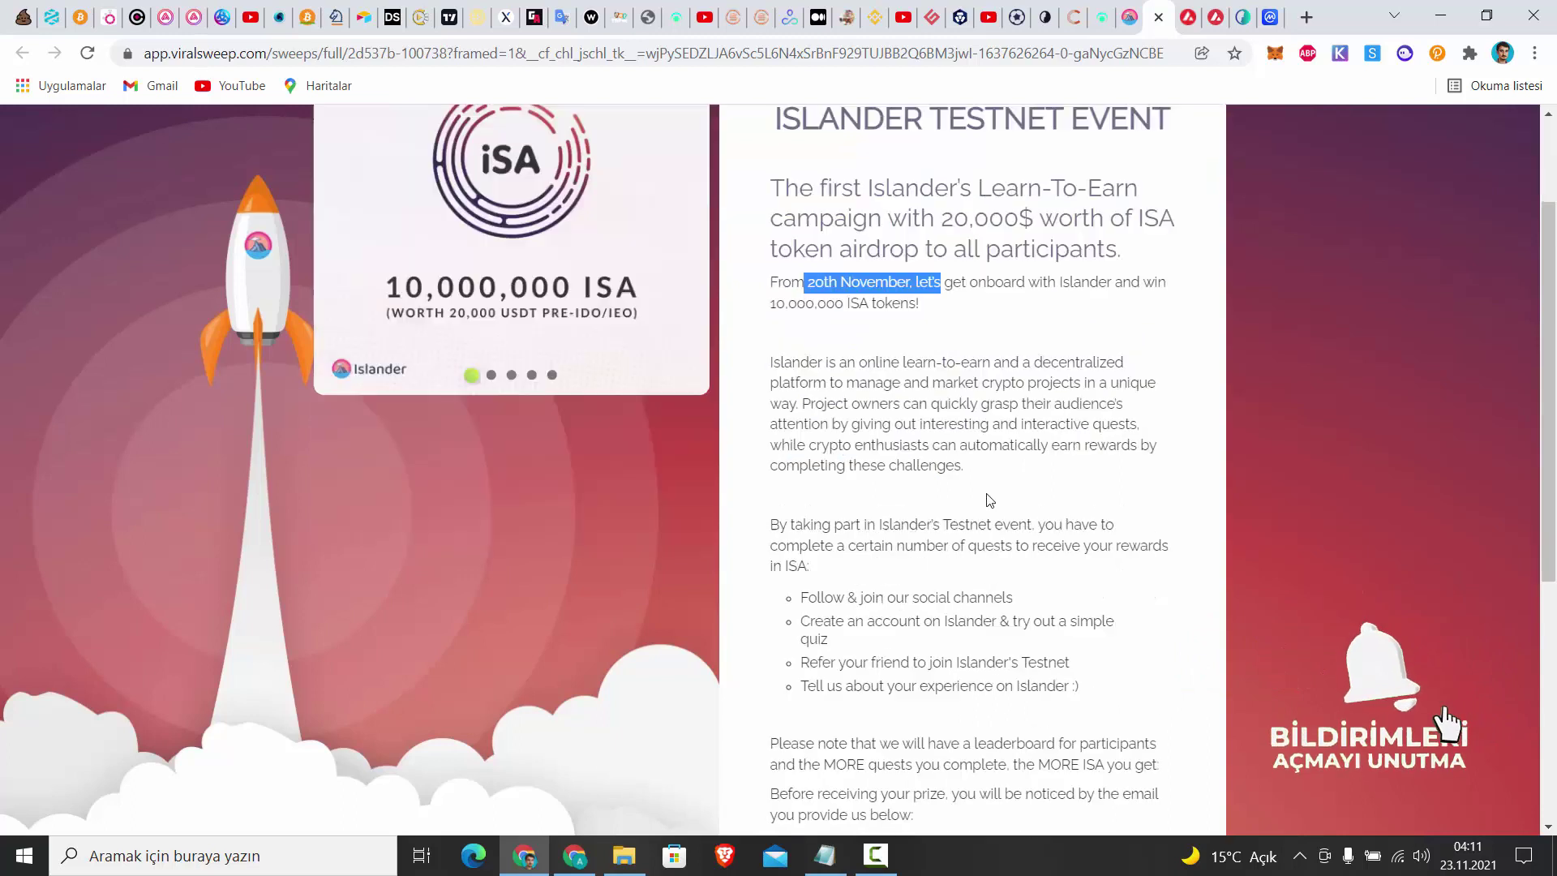
pyautogui.tripleClick(868, 758)
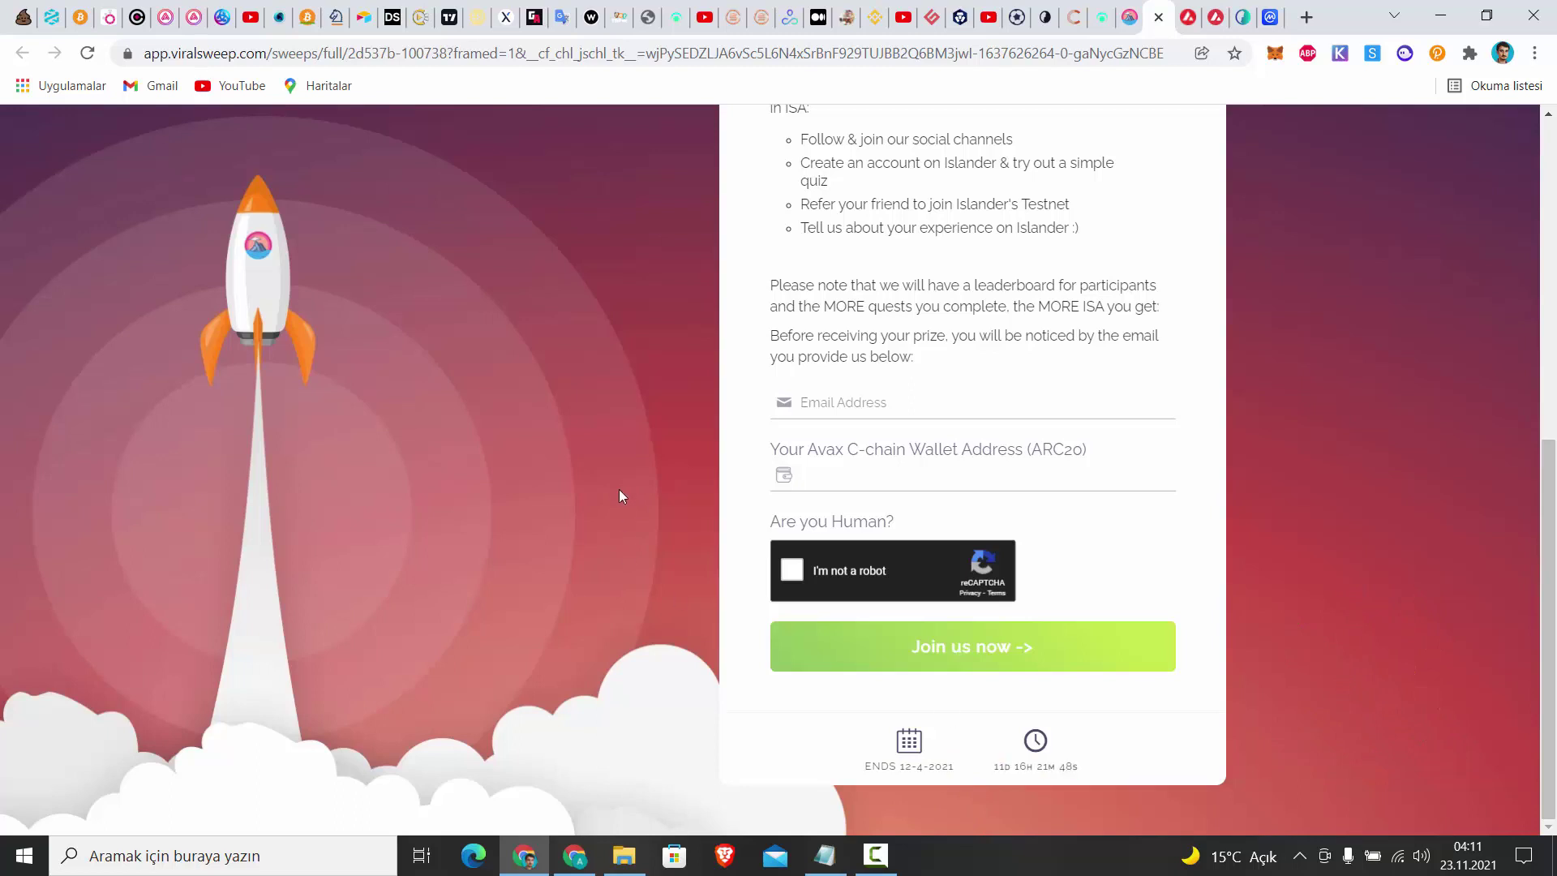
pyautogui.scroll(7, 620, 497)
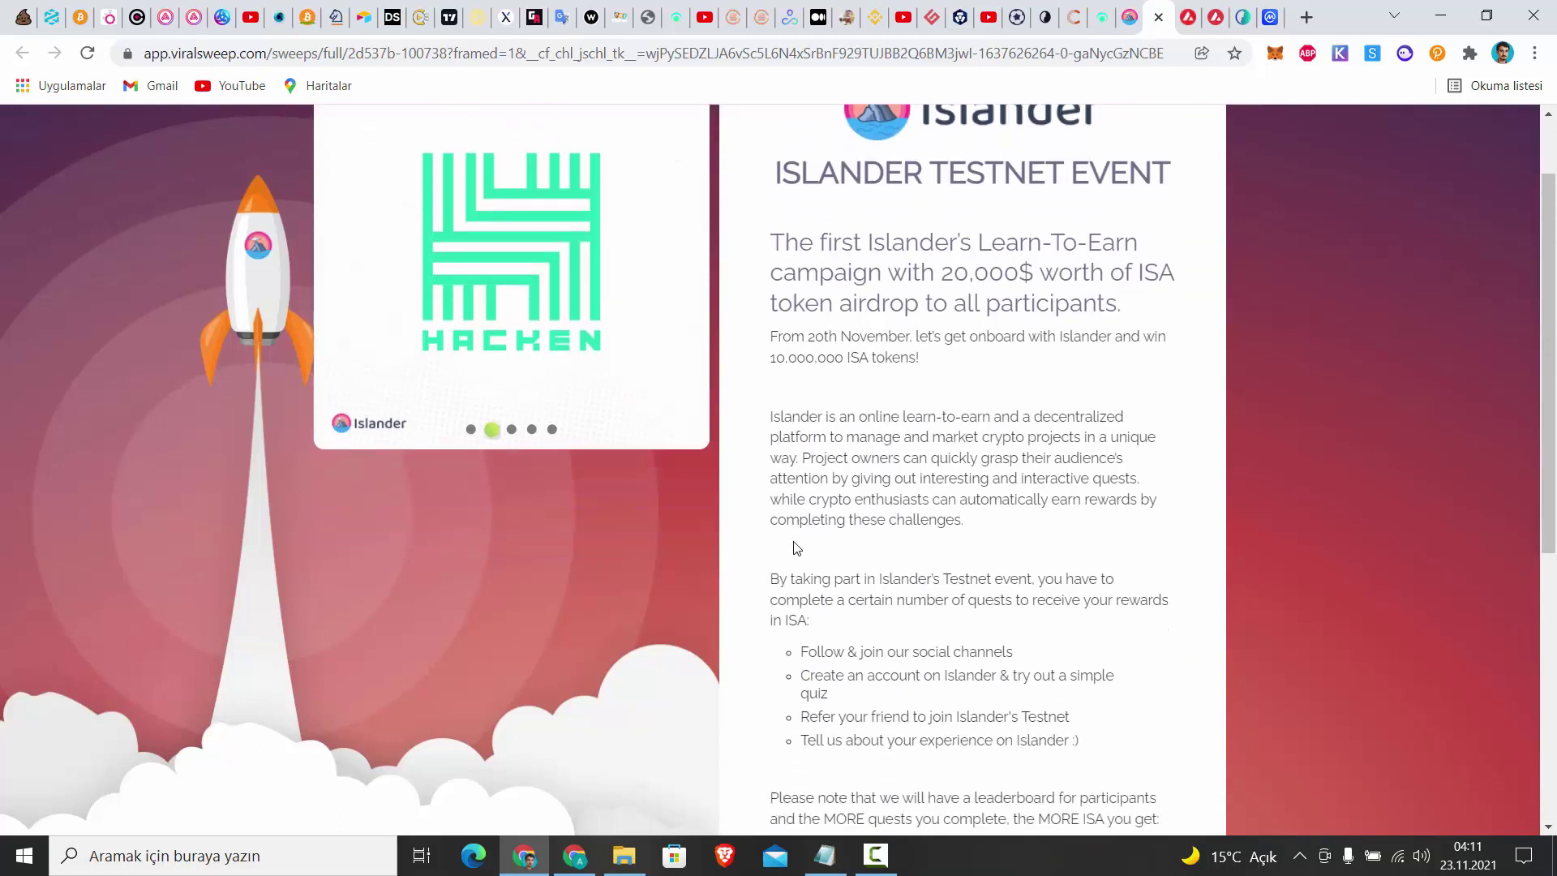
pyautogui.scroll(-5, 795, 541)
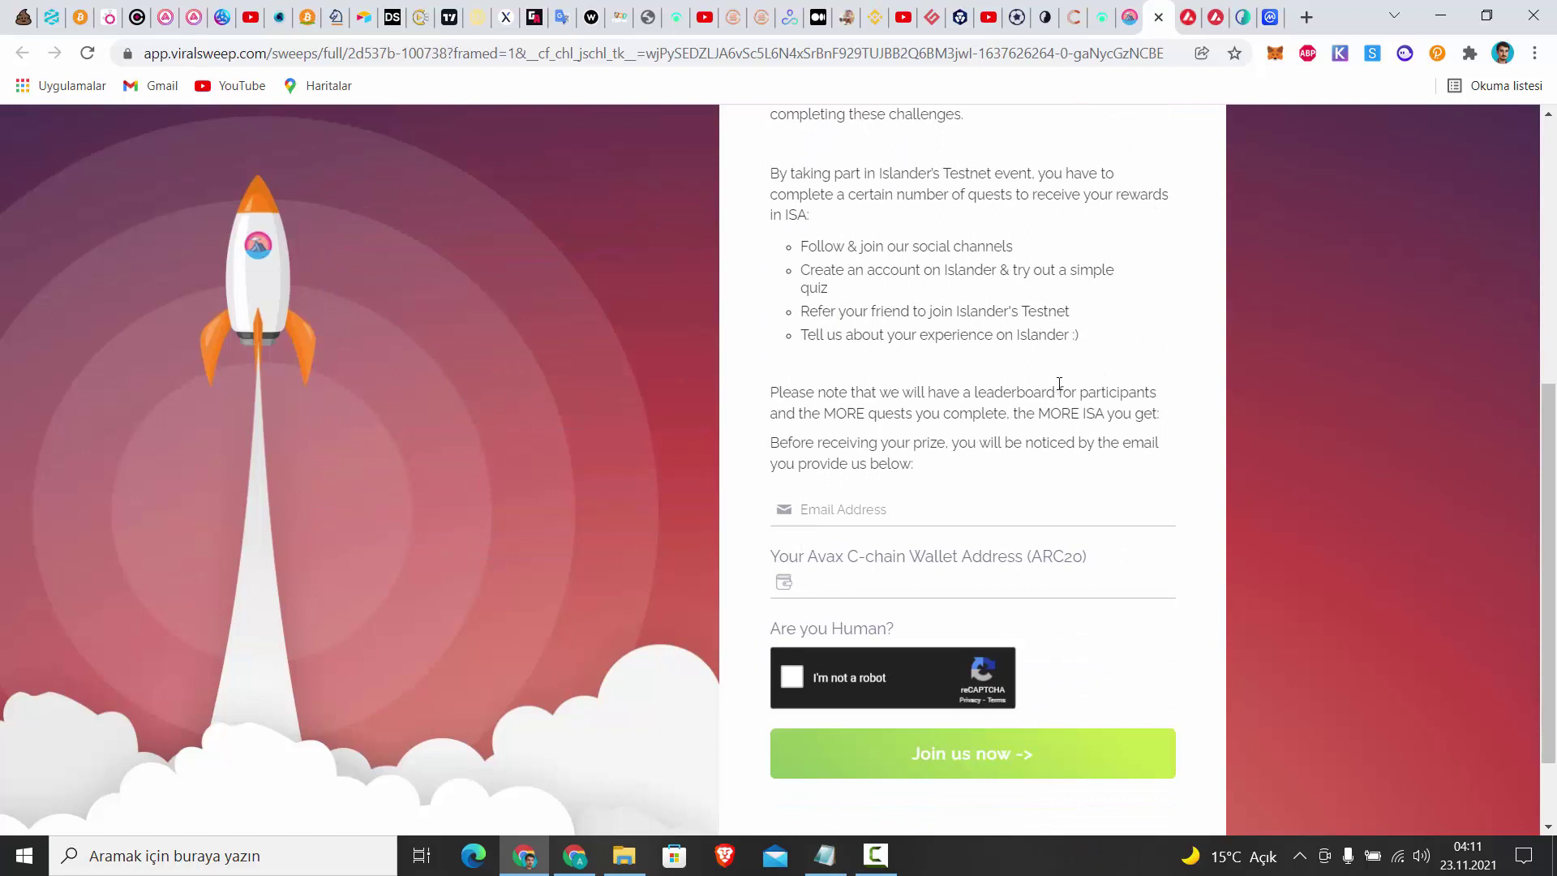
# Join the Islander Testnet Event by entering the e-mail address and the Account 2 wallet address, completing the captcha and submitting the form
pyautogui.click(1275, 53)
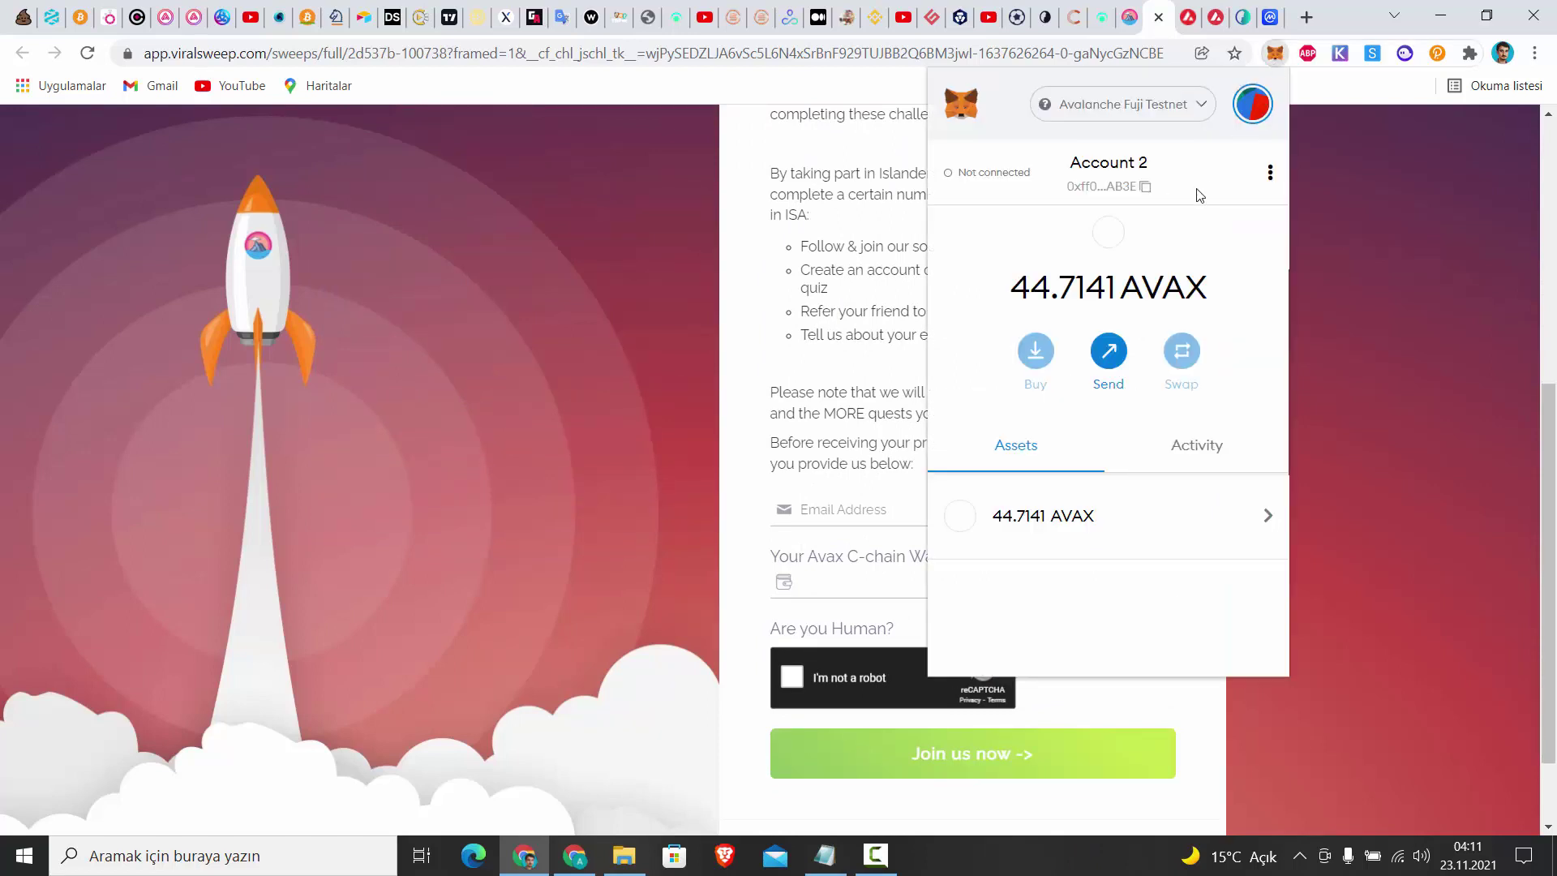
pyautogui.click(1135, 167)
pyautogui.click(785, 521)
pyautogui.rightClick(842, 508)
pyautogui.press('Escape')
pyautogui.rightClick(839, 578)
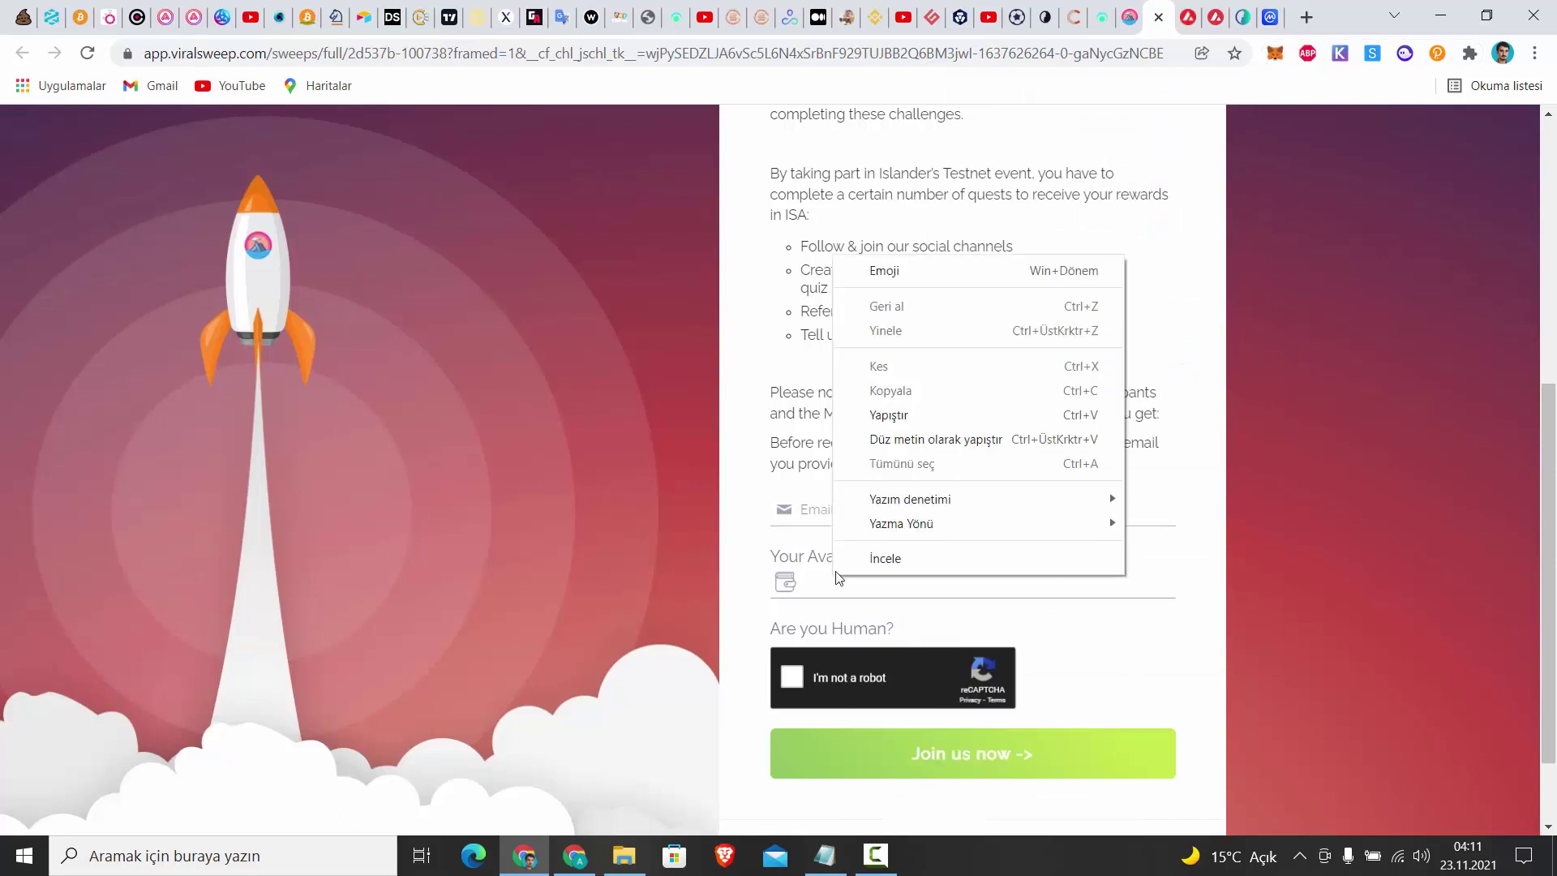
pyautogui.click(865, 417)
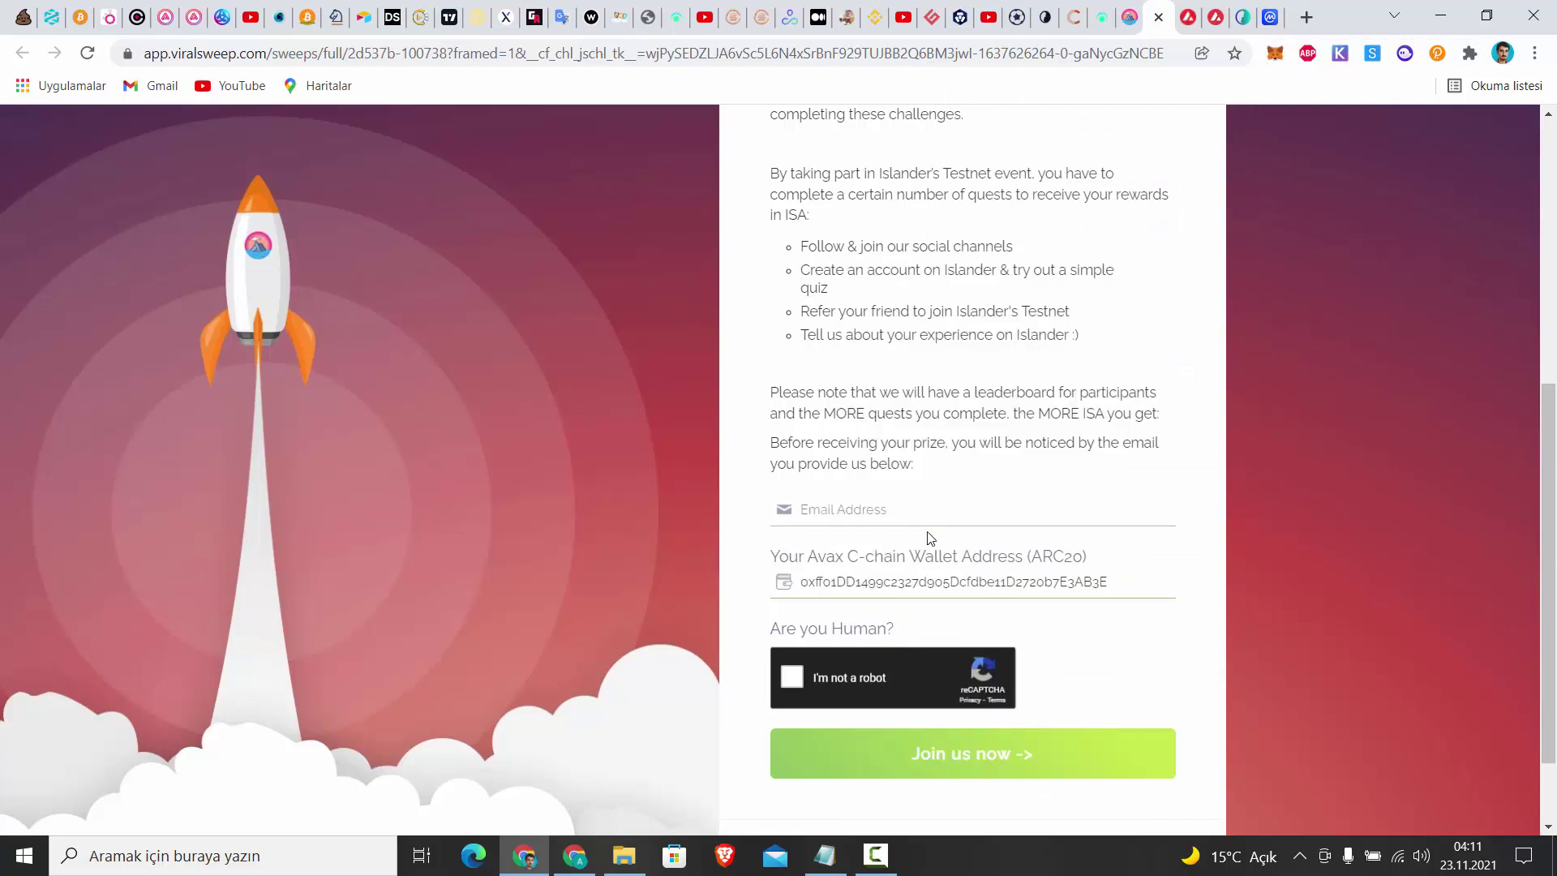
pyautogui.click(792, 676)
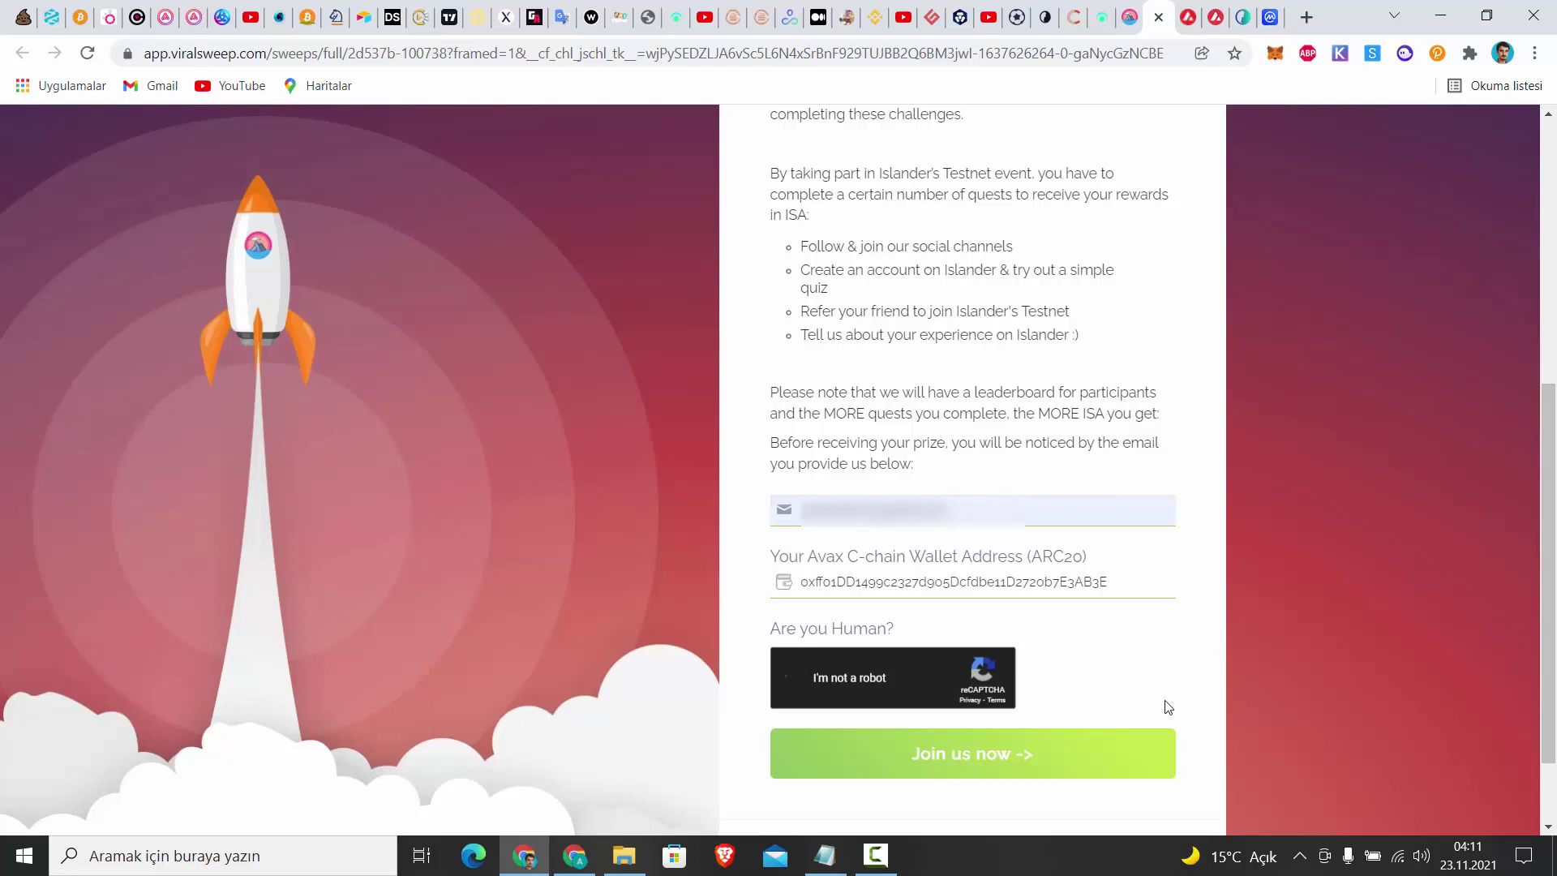
pyautogui.click(961, 767)
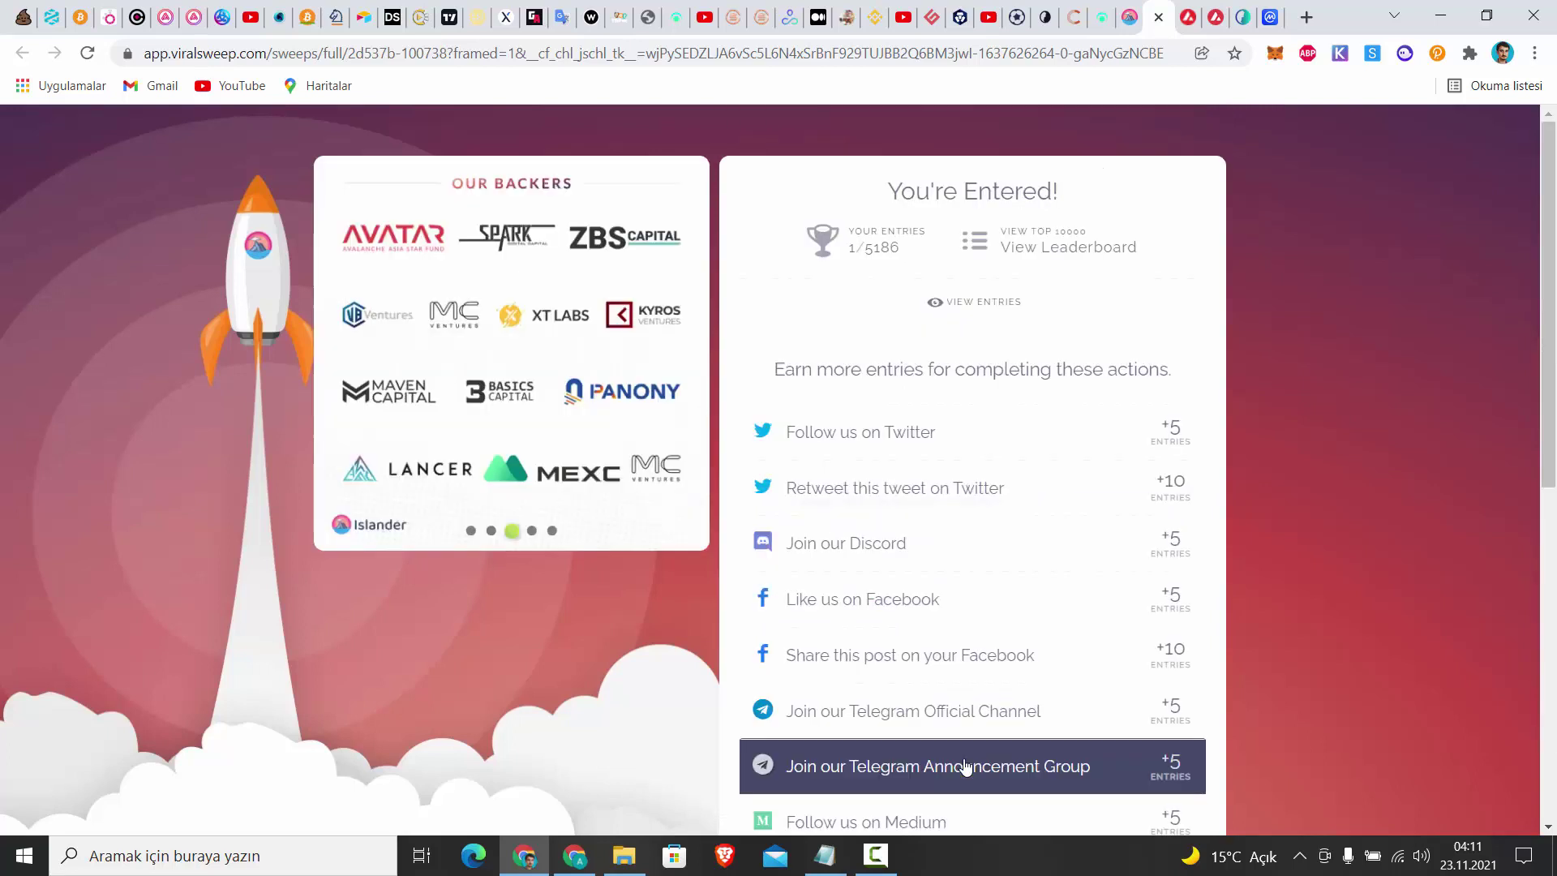
# Examine the list of actions that earn more entries, from the social tasks to the Islander account, affiliate link and quiz tasks
pyautogui.scroll(-4, 1271, 400)
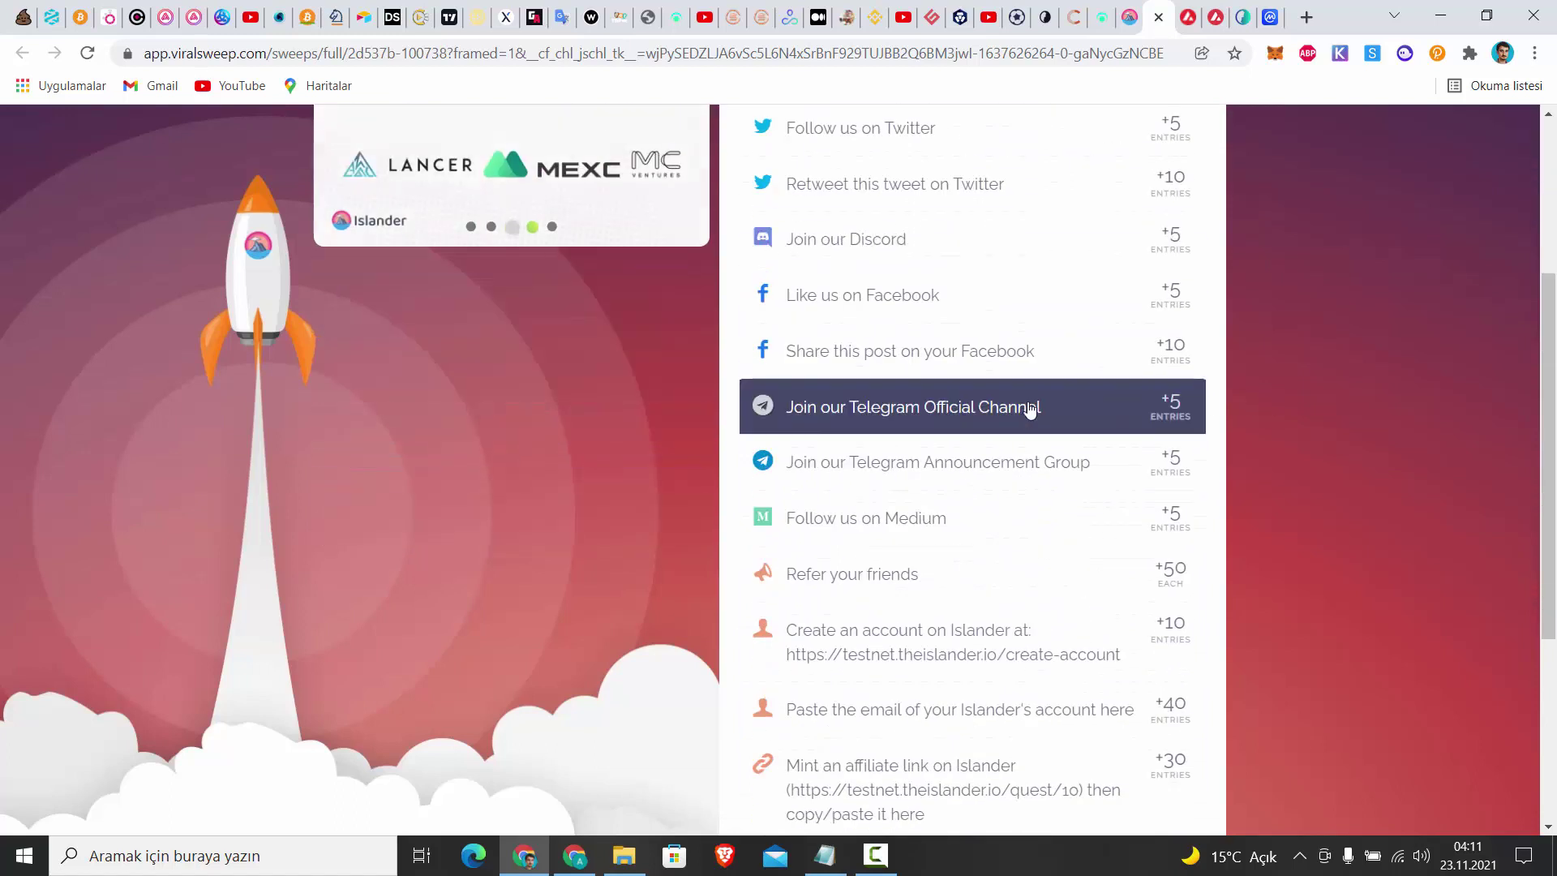
pyautogui.scroll(-4, 844, 598)
pyautogui.scroll(4, 846, 639)
pyautogui.scroll(3, 846, 639)
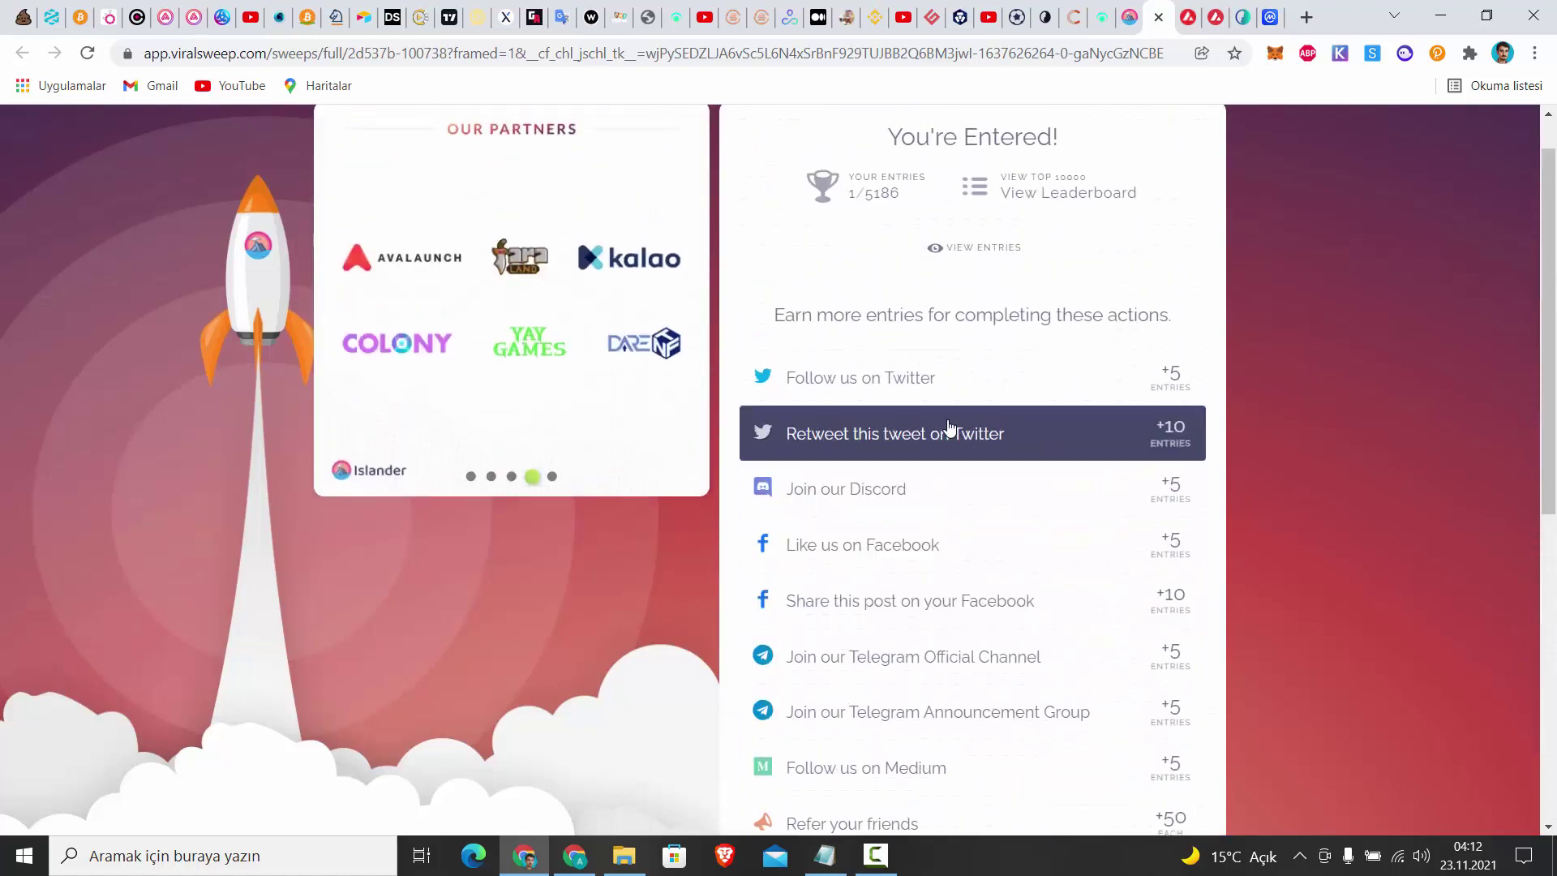
pyautogui.scroll(-4, 951, 428)
pyautogui.scroll(-1, 1257, 560)
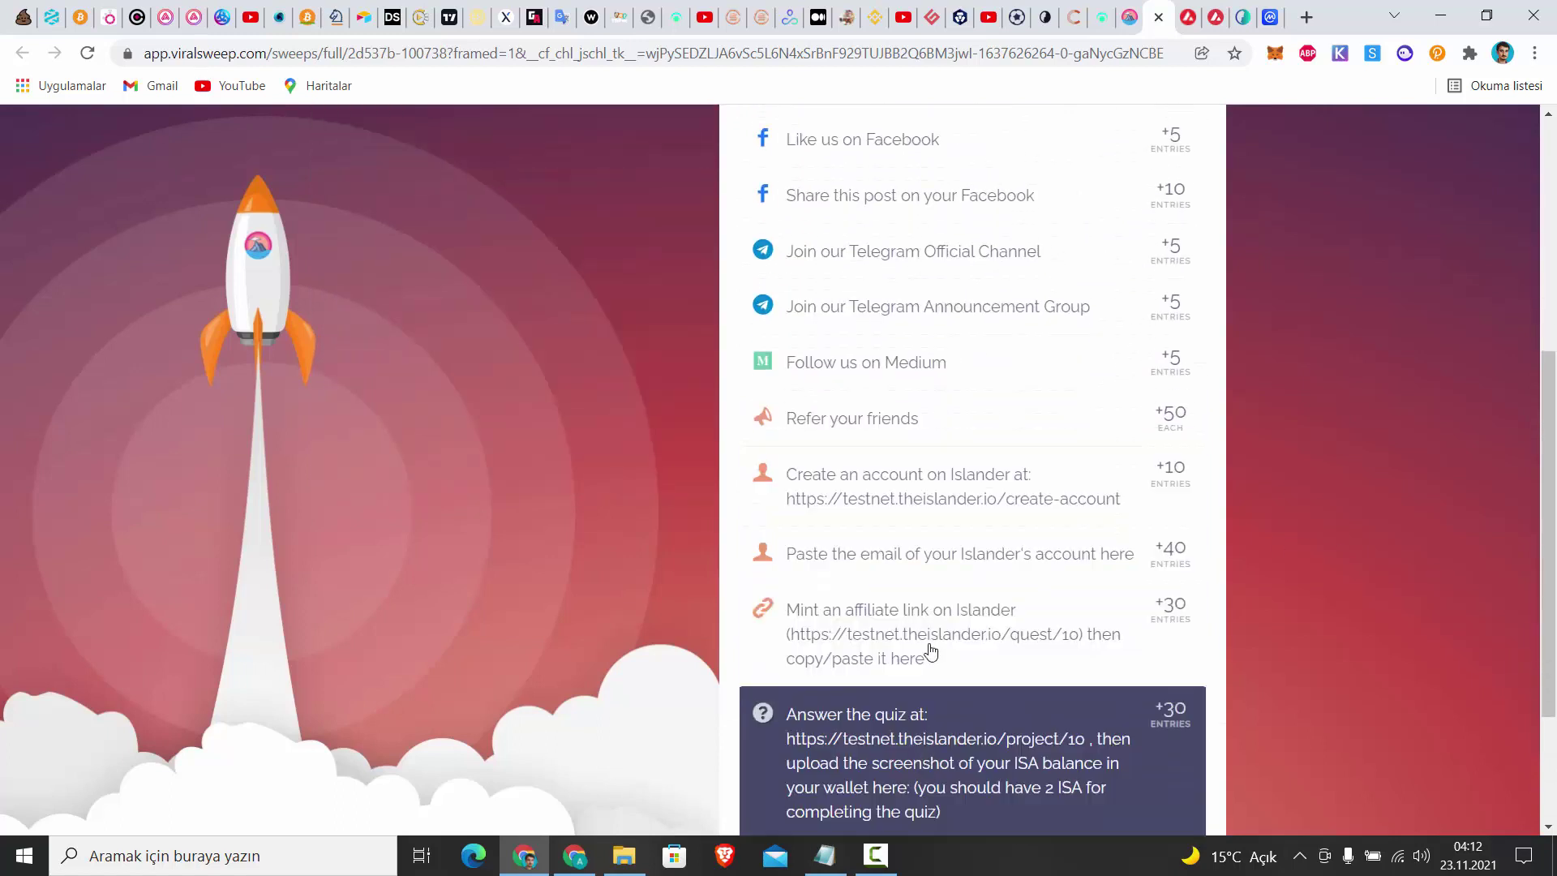
pyautogui.scroll(-1, 828, 740)
pyautogui.scroll(4, 836, 454)
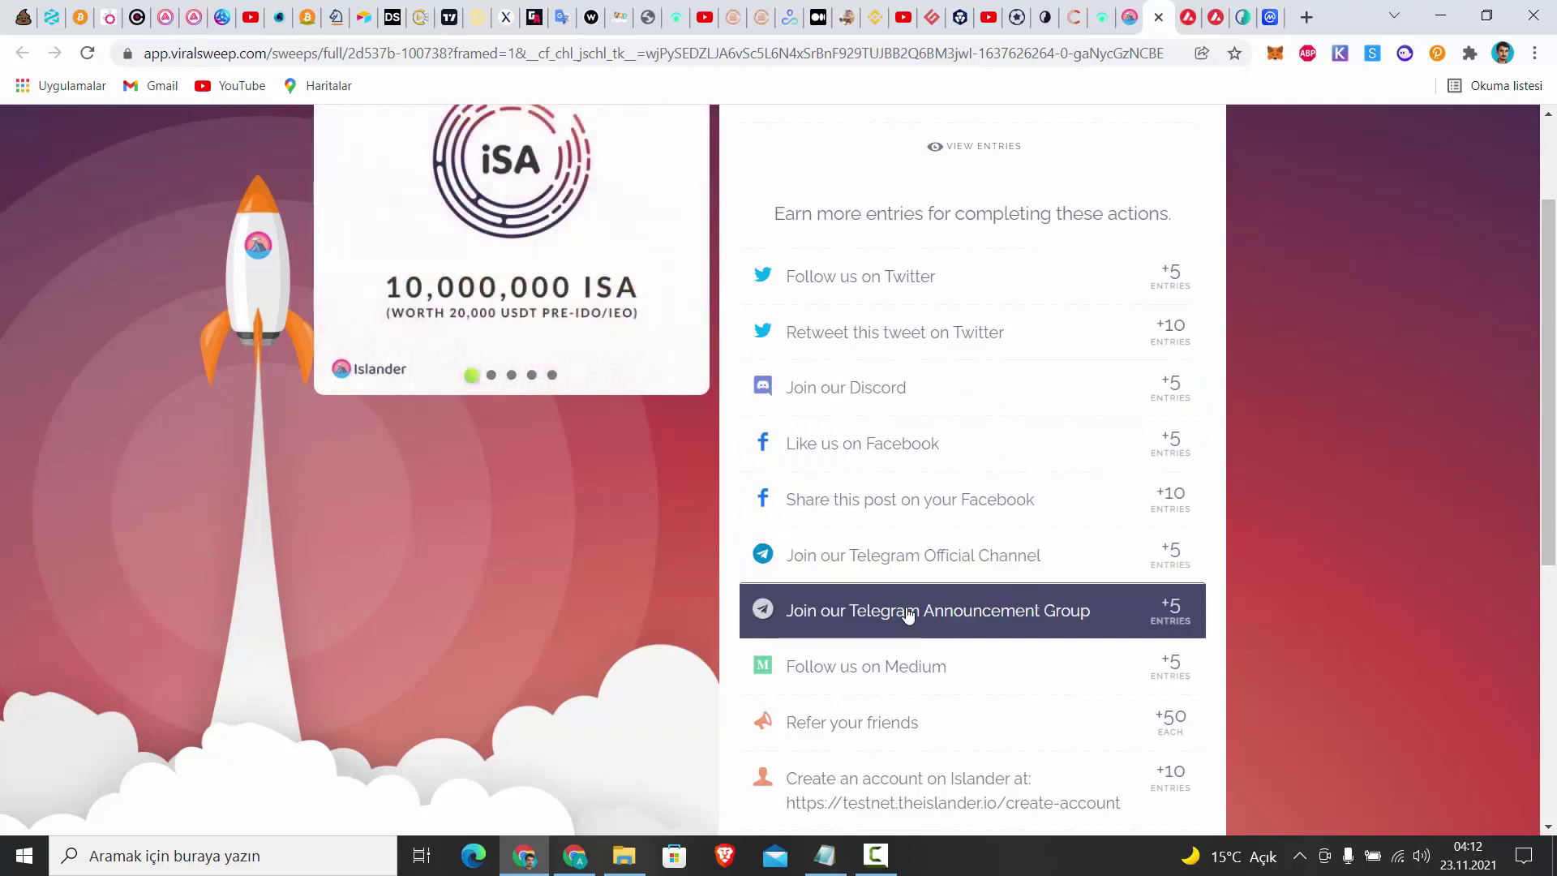
pyautogui.scroll(-1, 1290, 582)
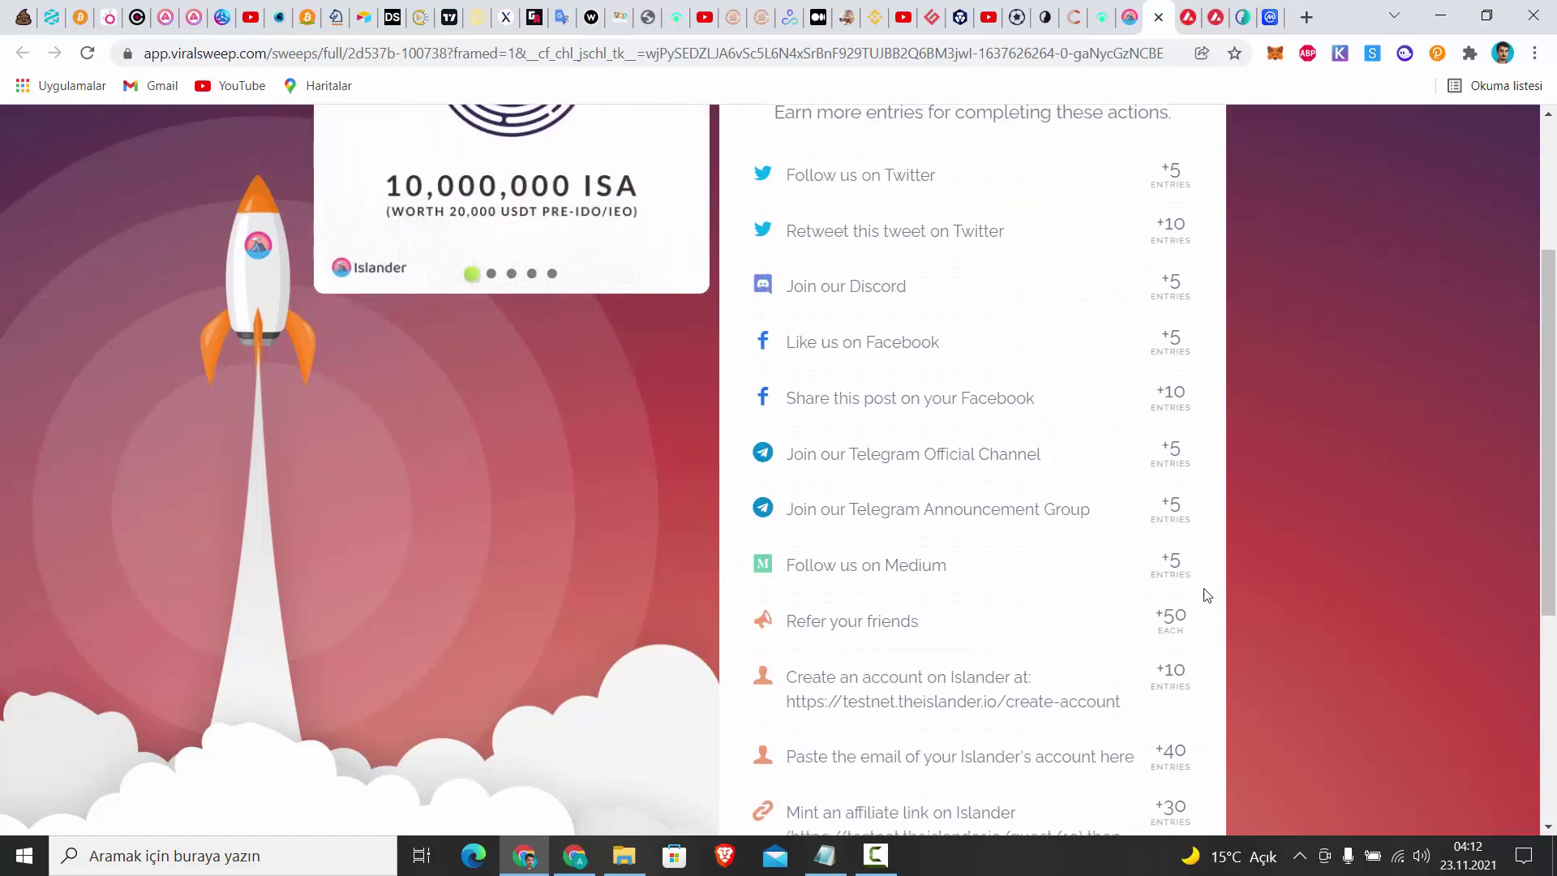
pyautogui.scroll(-1, 835, 620)
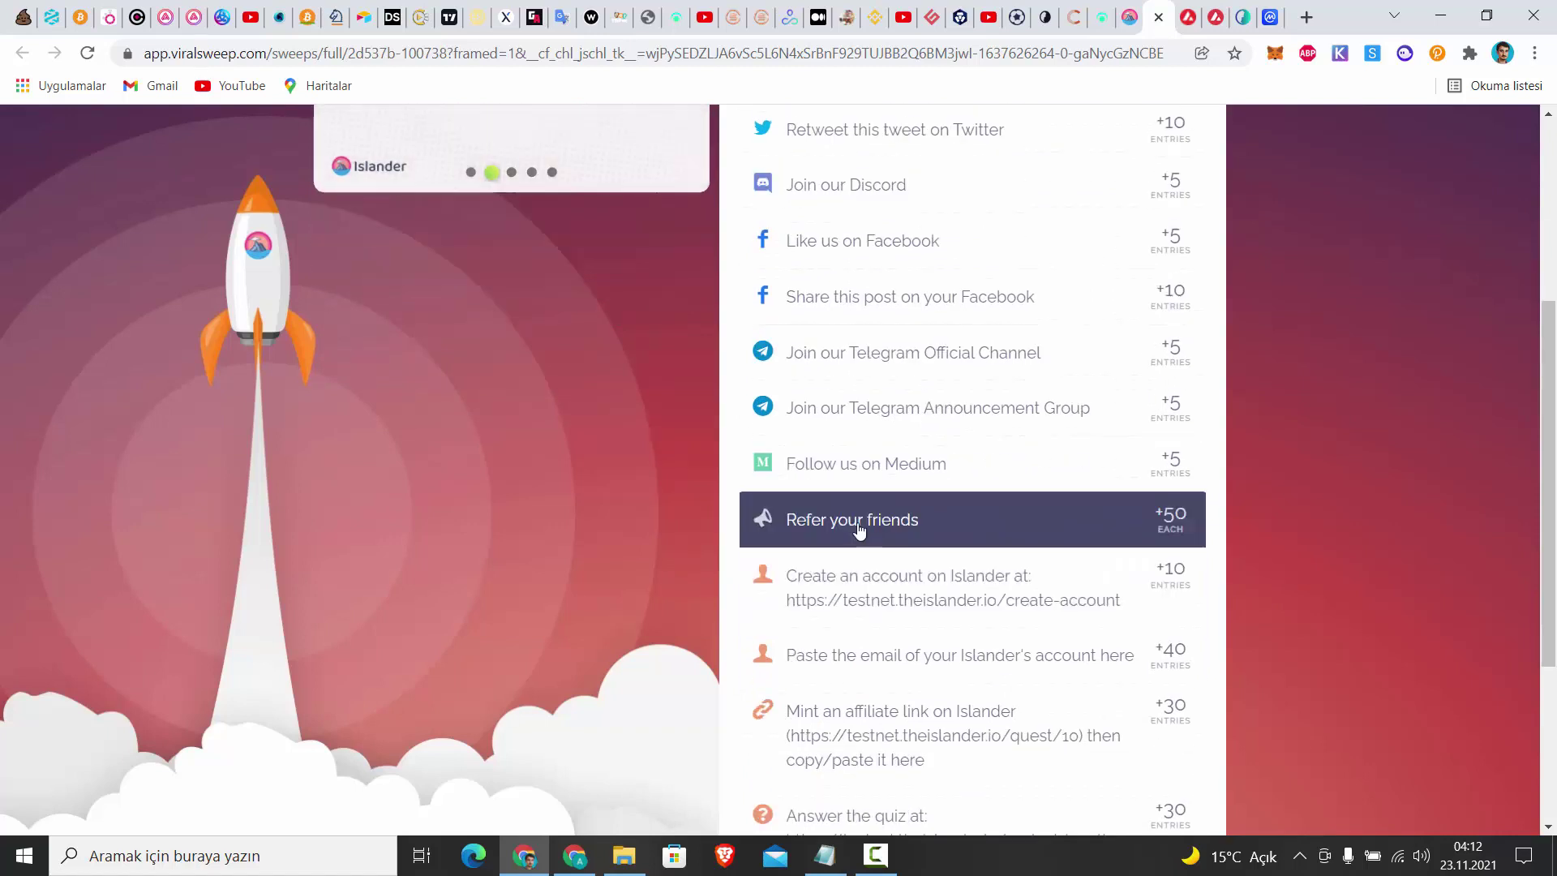
# Go to the account creation page at testnet.theislander.io/create-account from the event's create-an-account action
pyautogui.scroll(-1, 1257, 558)
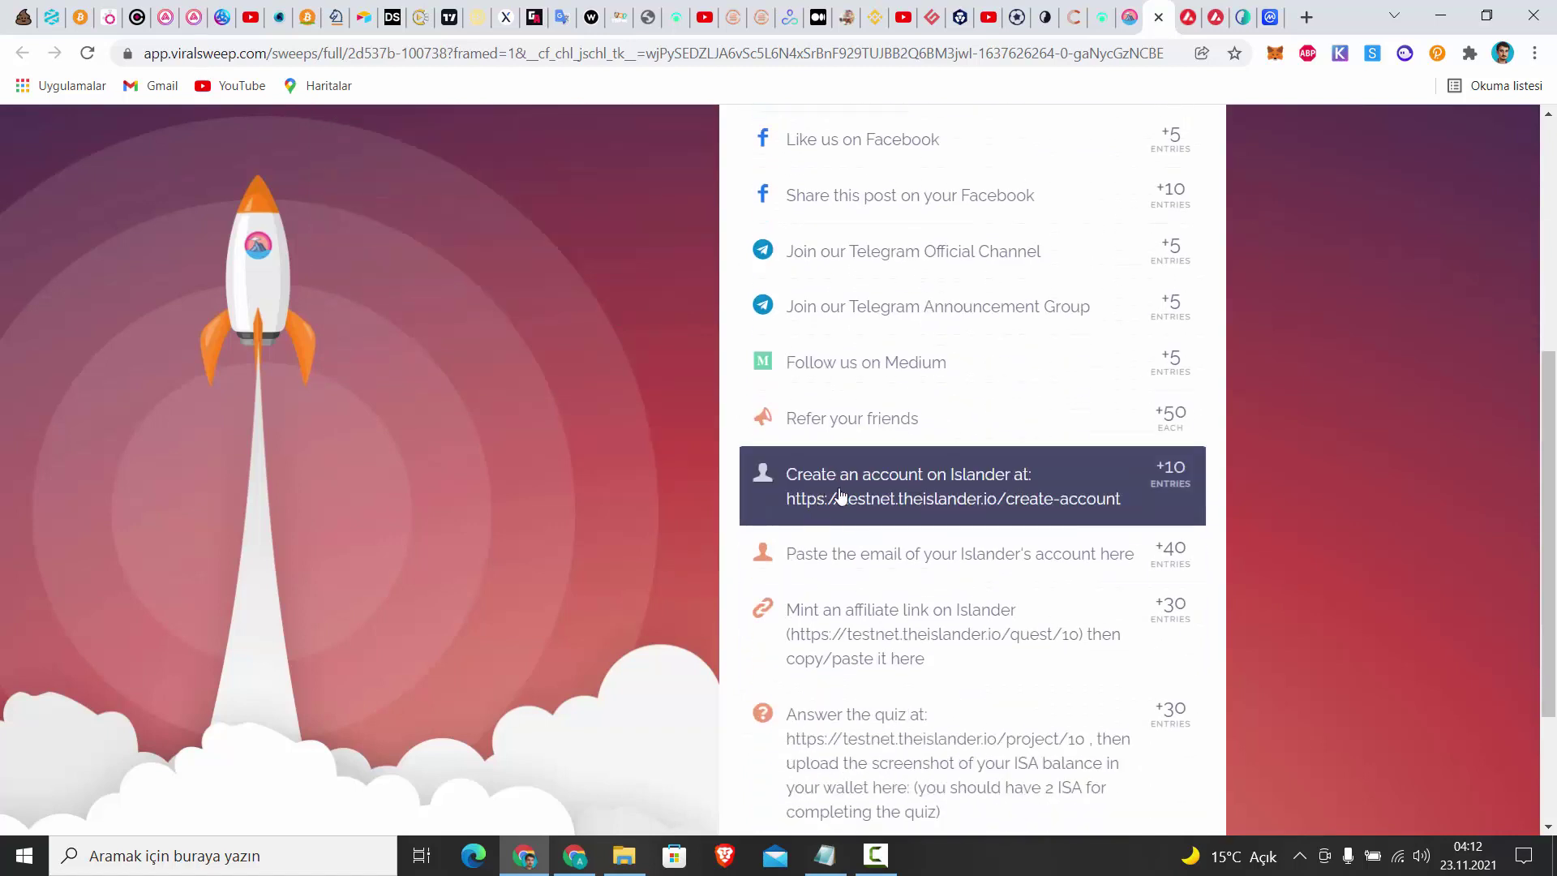
pyautogui.scroll(3, 835, 545)
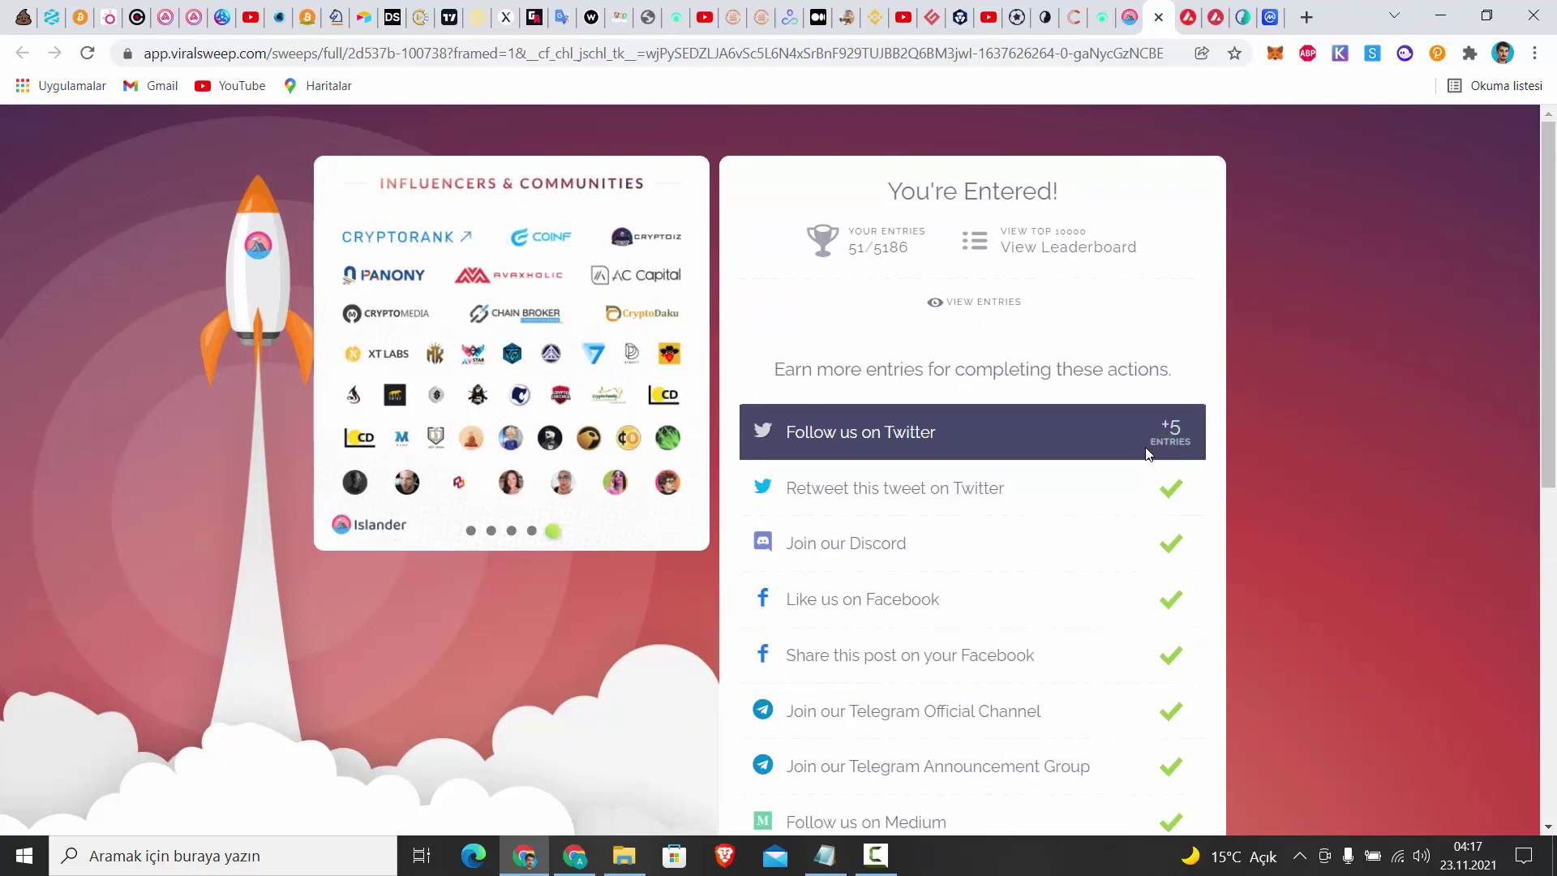
pyautogui.scroll(-1, 1147, 453)
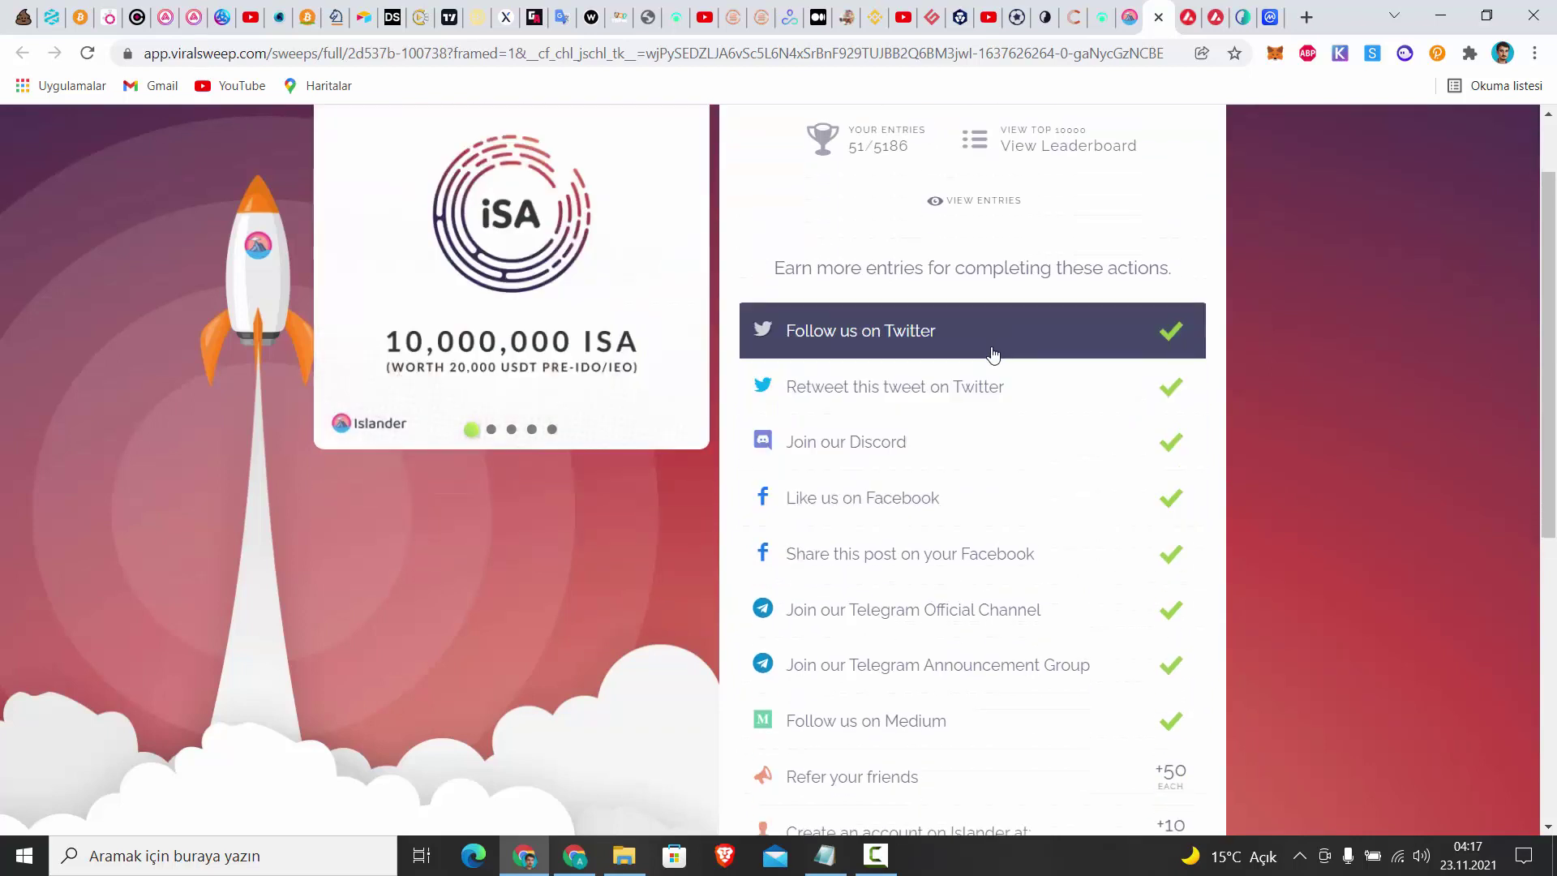
pyautogui.scroll(1, 973, 325)
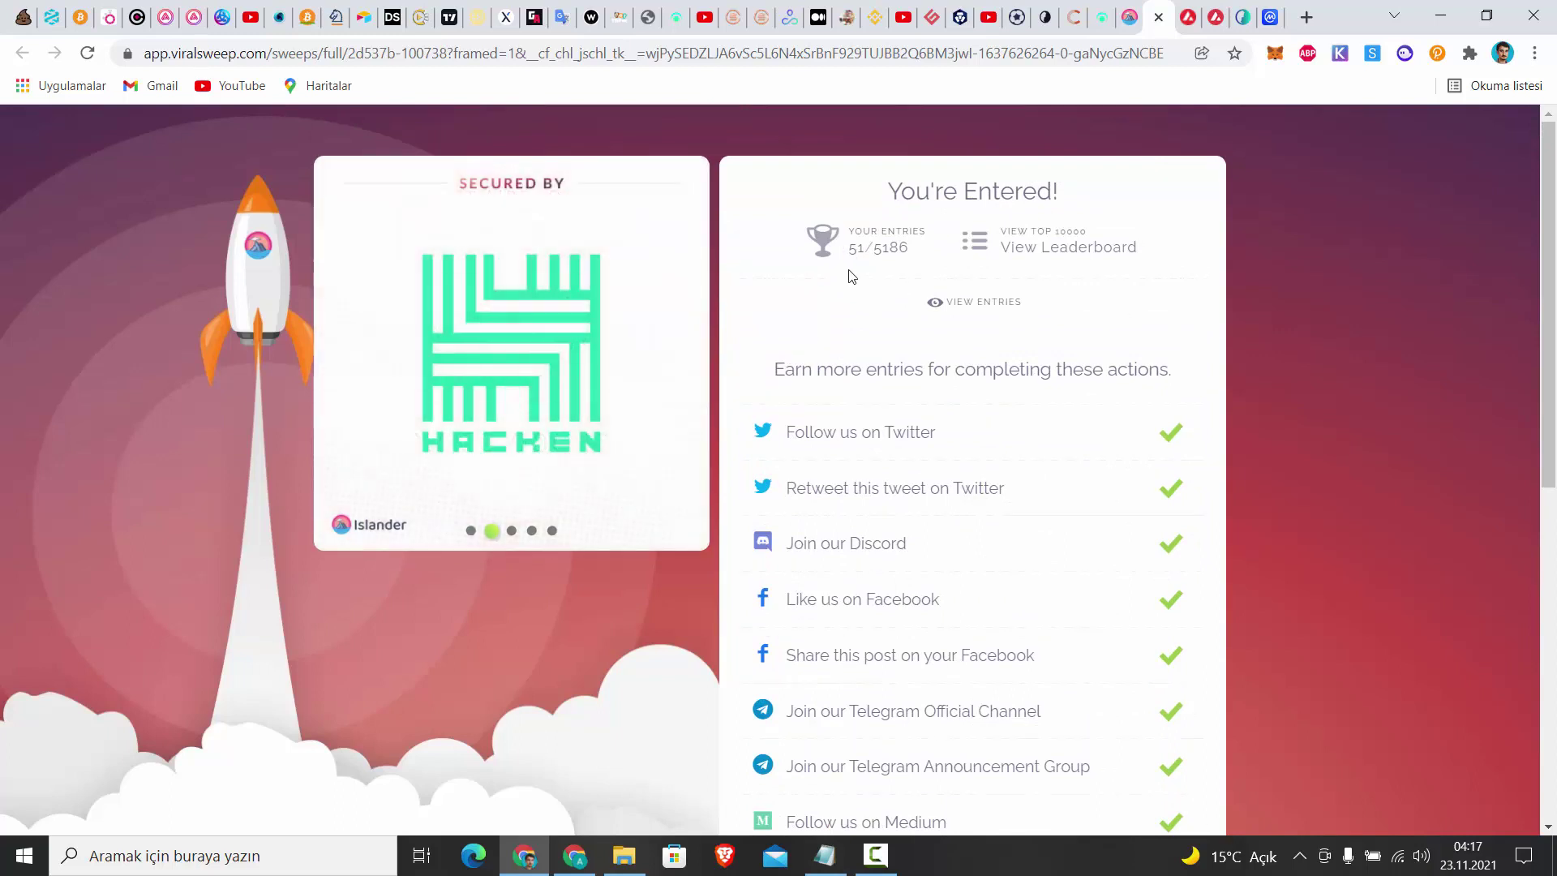
pyautogui.scroll(-5, 851, 277)
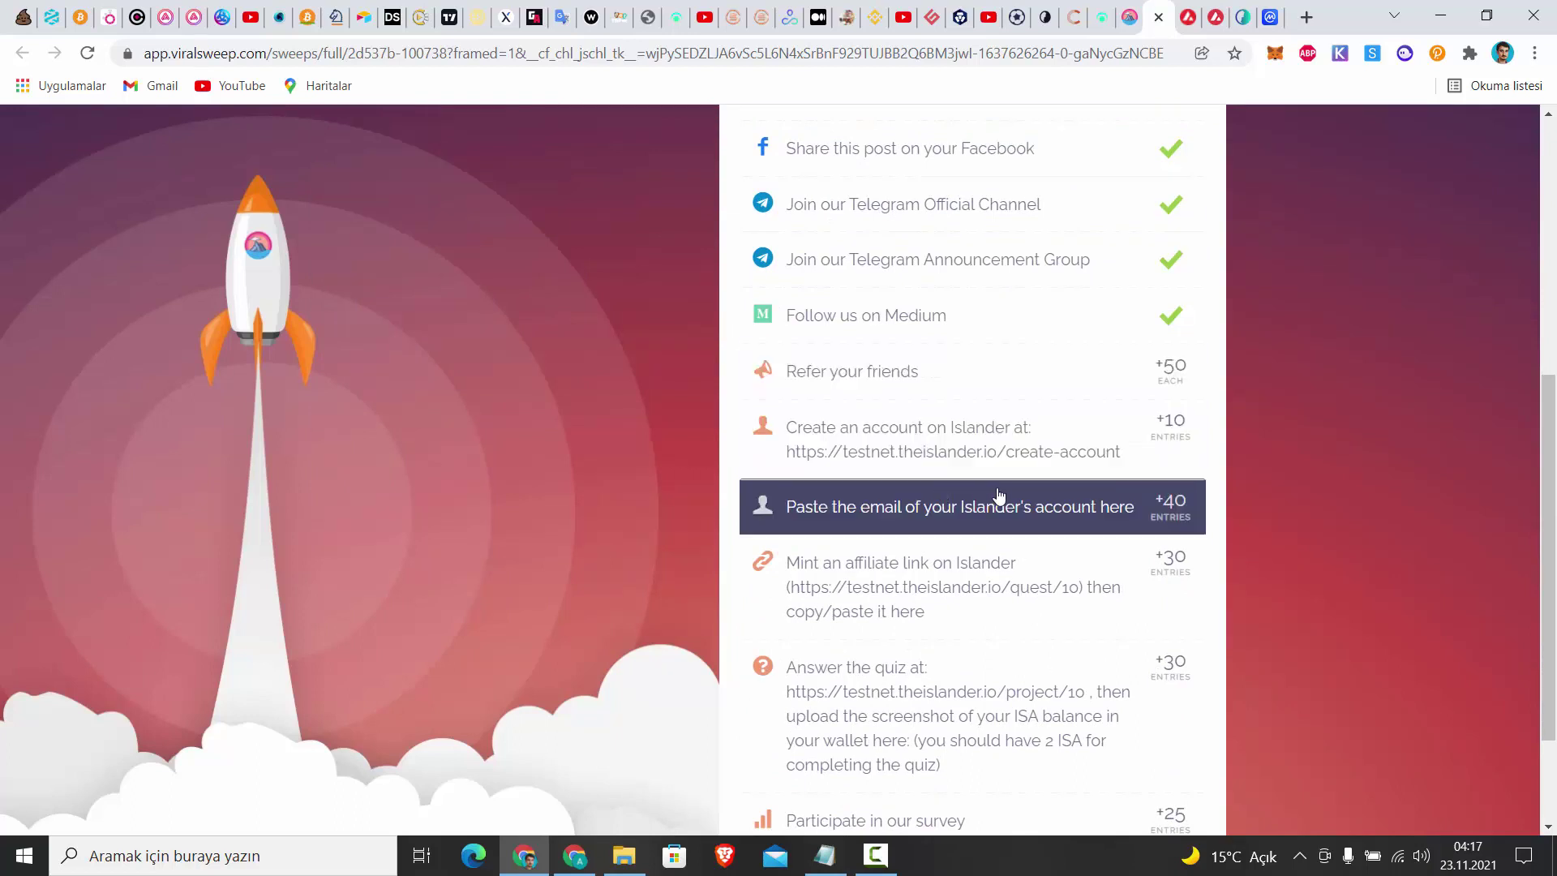
pyautogui.moveTo(785, 459)
pyautogui.mouseDown()
pyautogui.moveTo(1046, 456)
pyautogui.moveTo(791, 453)
pyautogui.mouseUp()
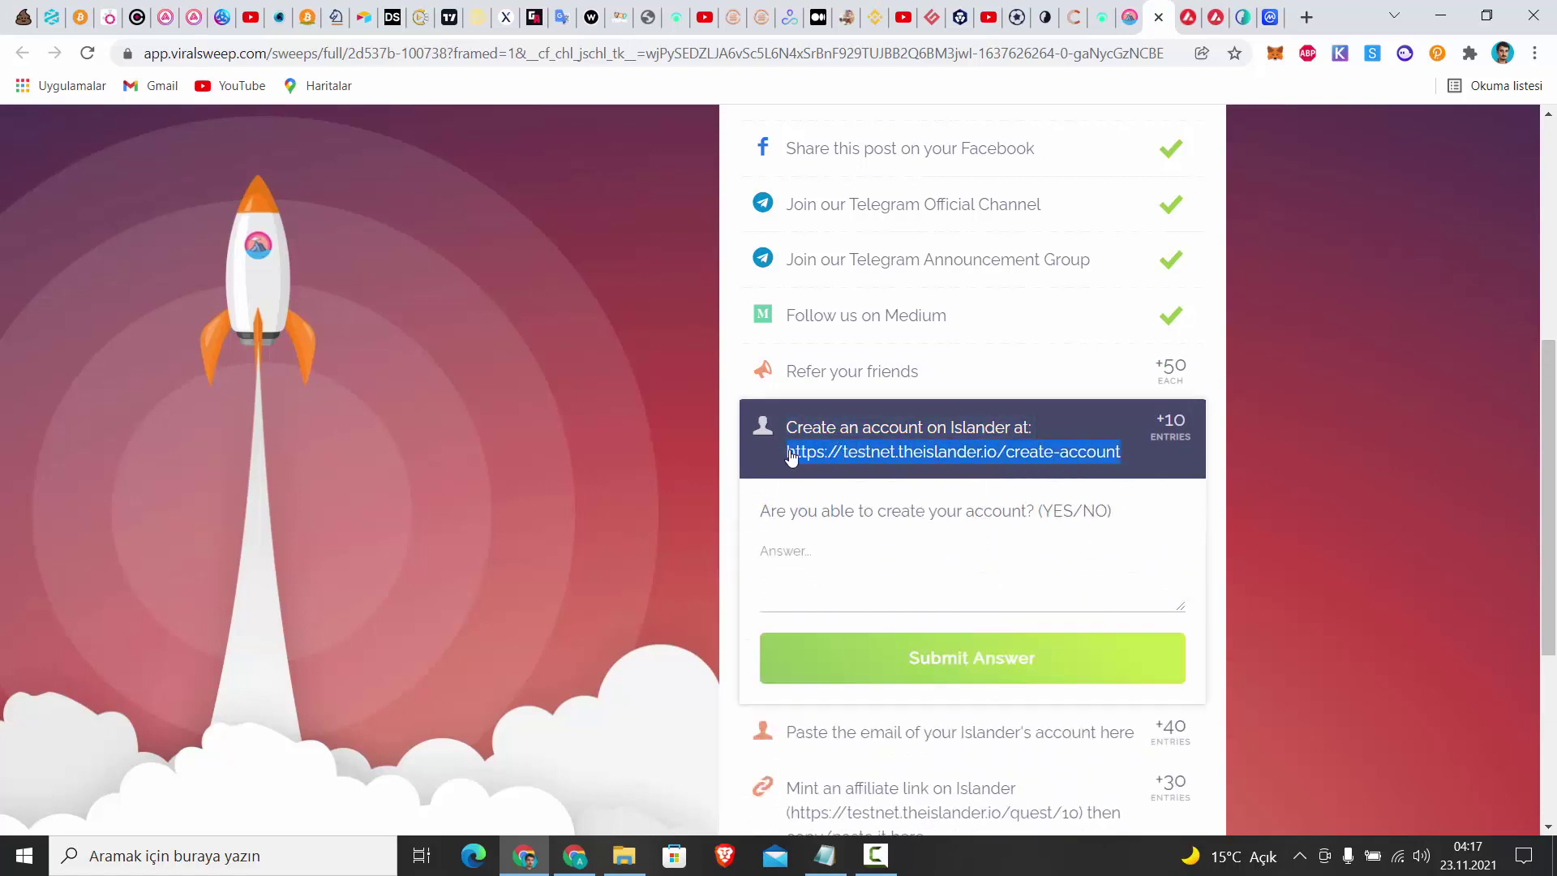
pyautogui.rightClick(791, 452)
pyautogui.click(820, 514)
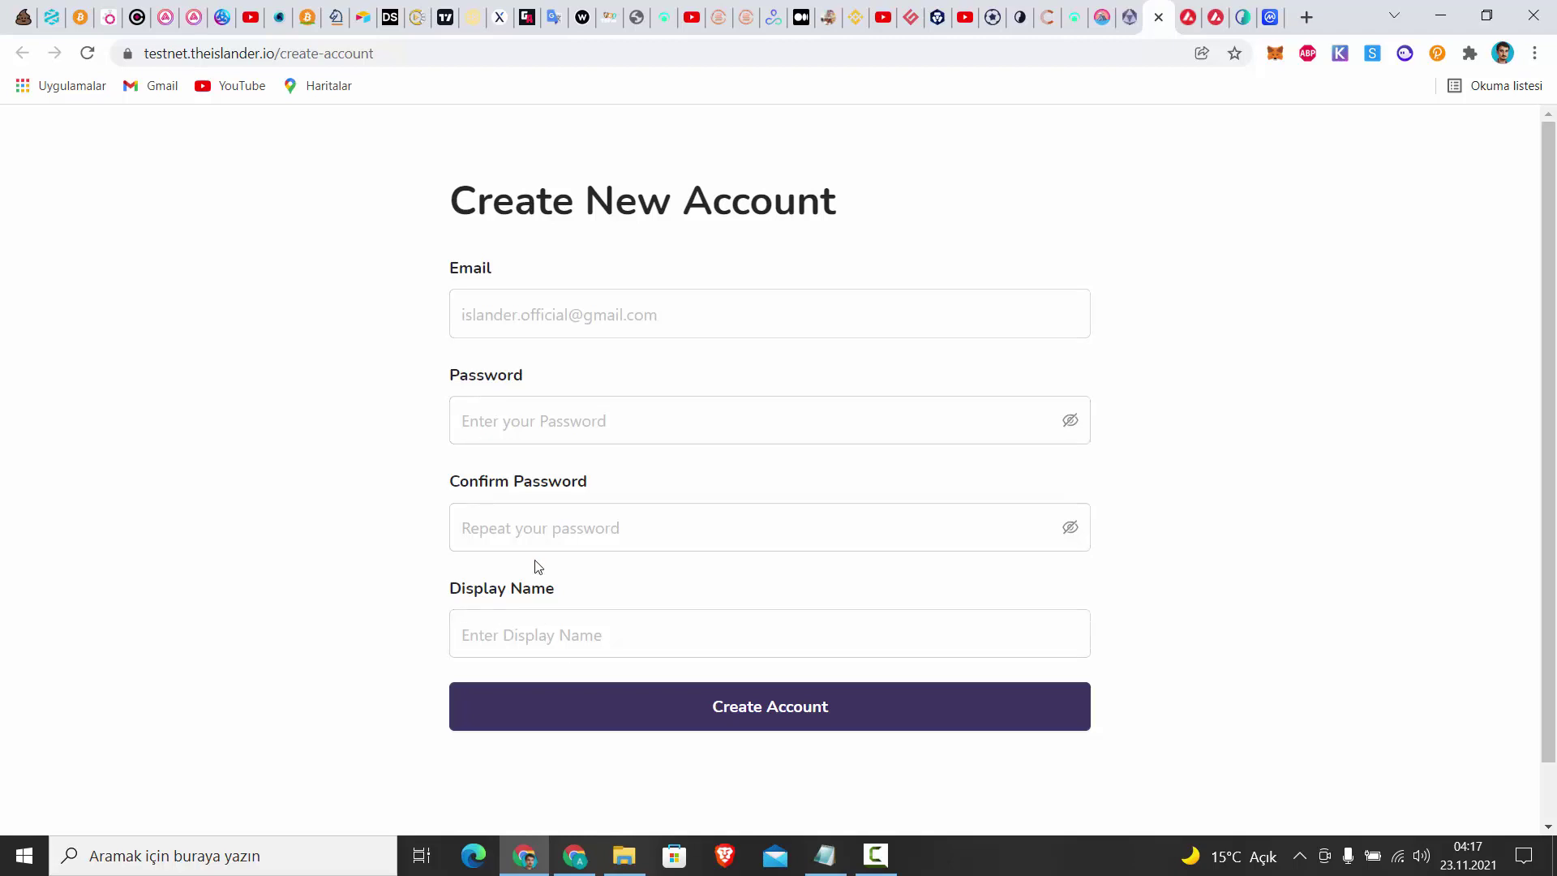
# Create the Islander account with the e-mail address, a confirmed password and a display name, and save the login in the browser
pyautogui.click(1127, 16)
pyautogui.click(1069, 443)
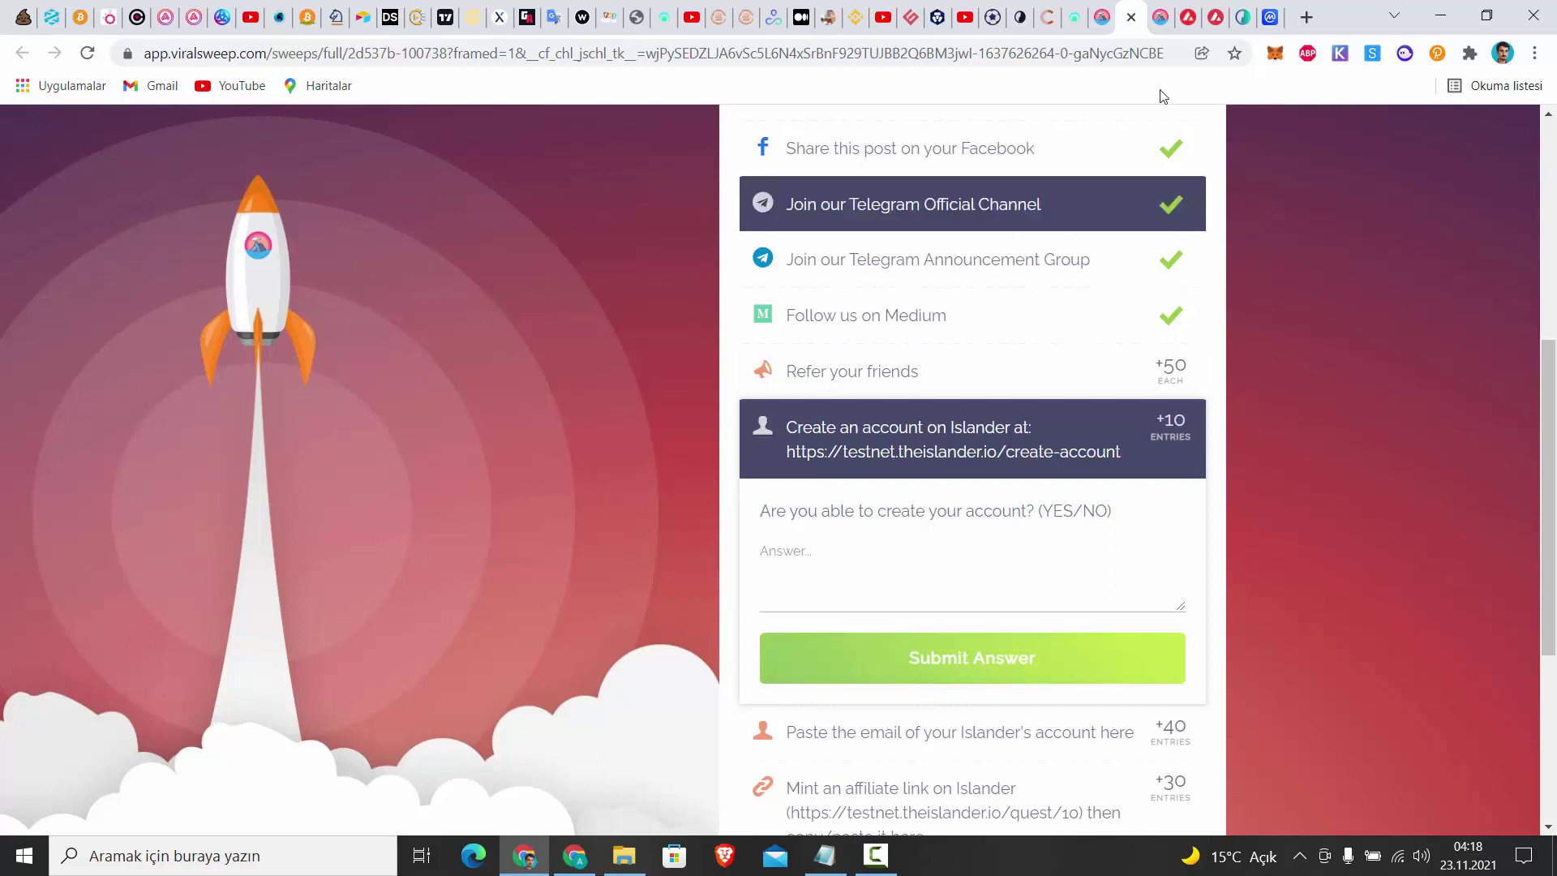
pyautogui.click(1166, 10)
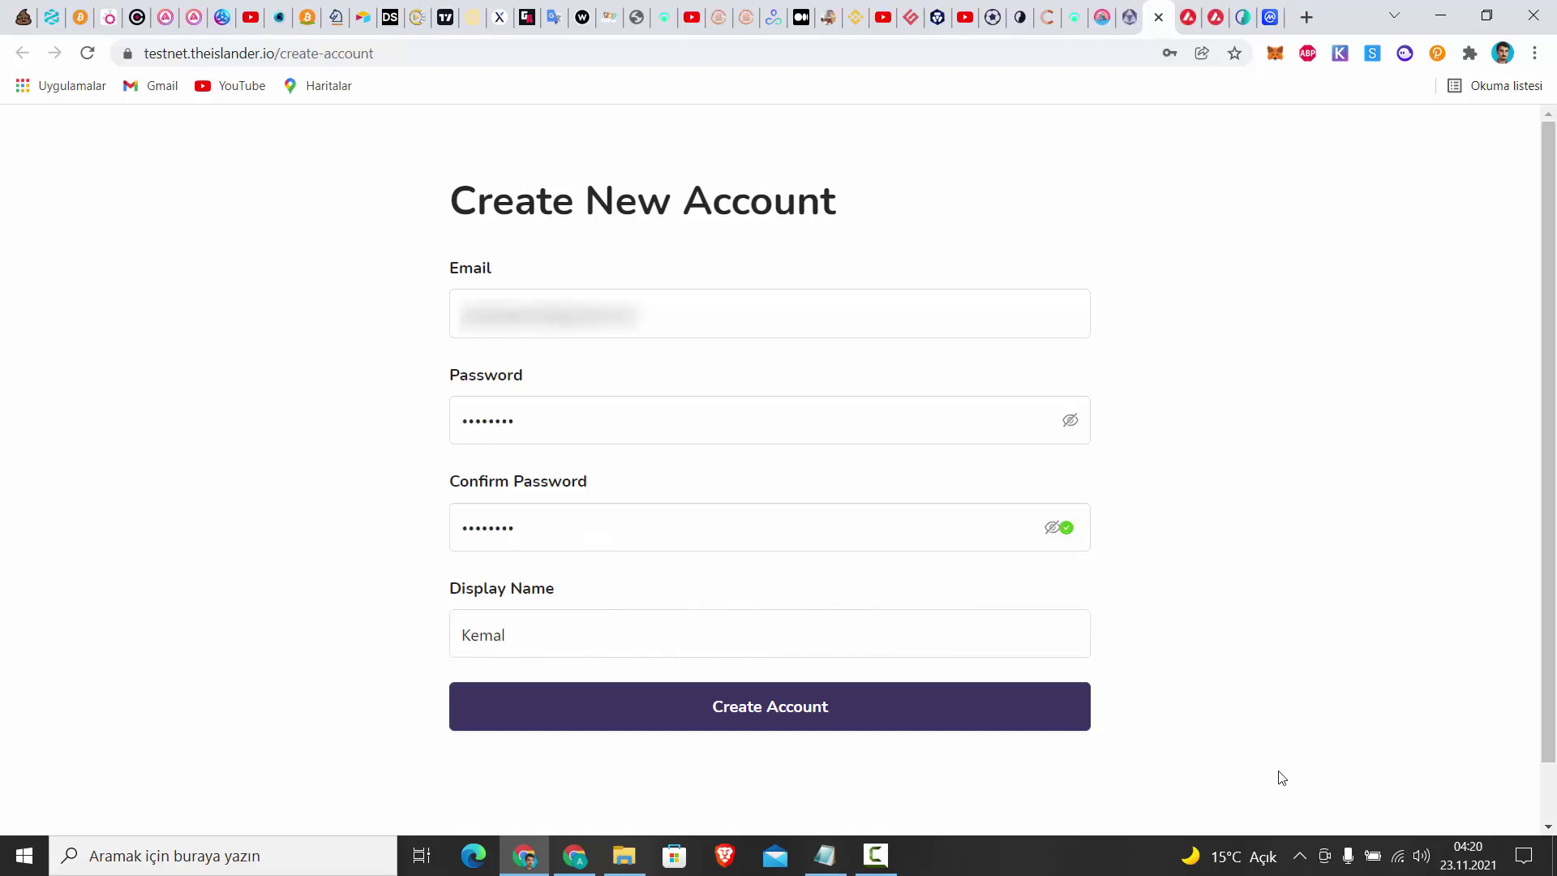
pyautogui.click(728, 702)
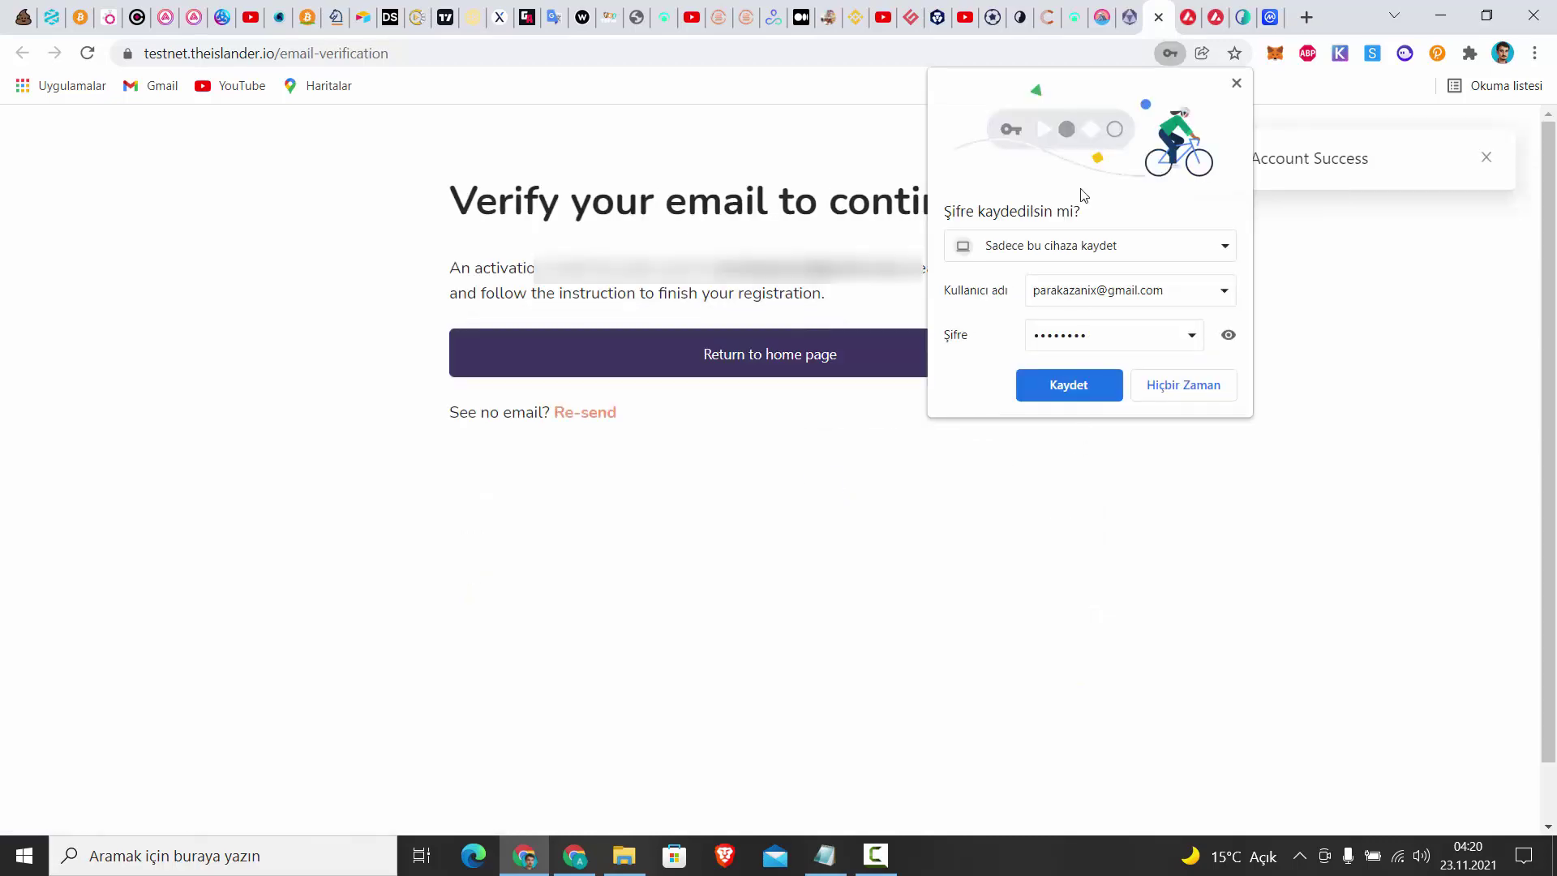
pyautogui.click(1088, 383)
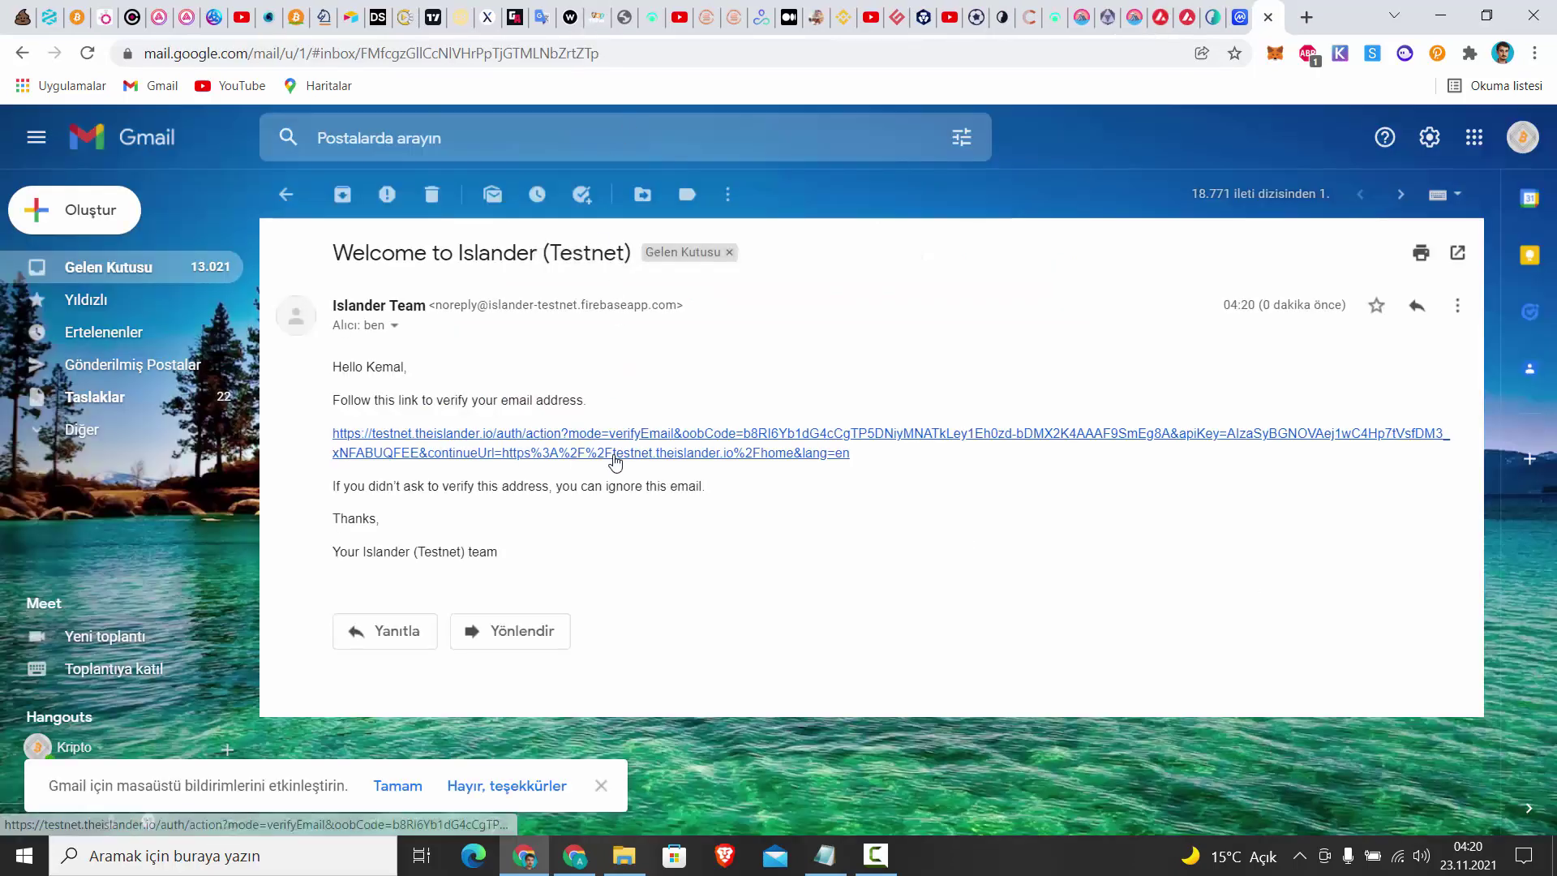
# Verify the account's e-mail through the link in the Welcome to Islander (Testnet) message and continue to the Islander home page
pyautogui.click(614, 454)
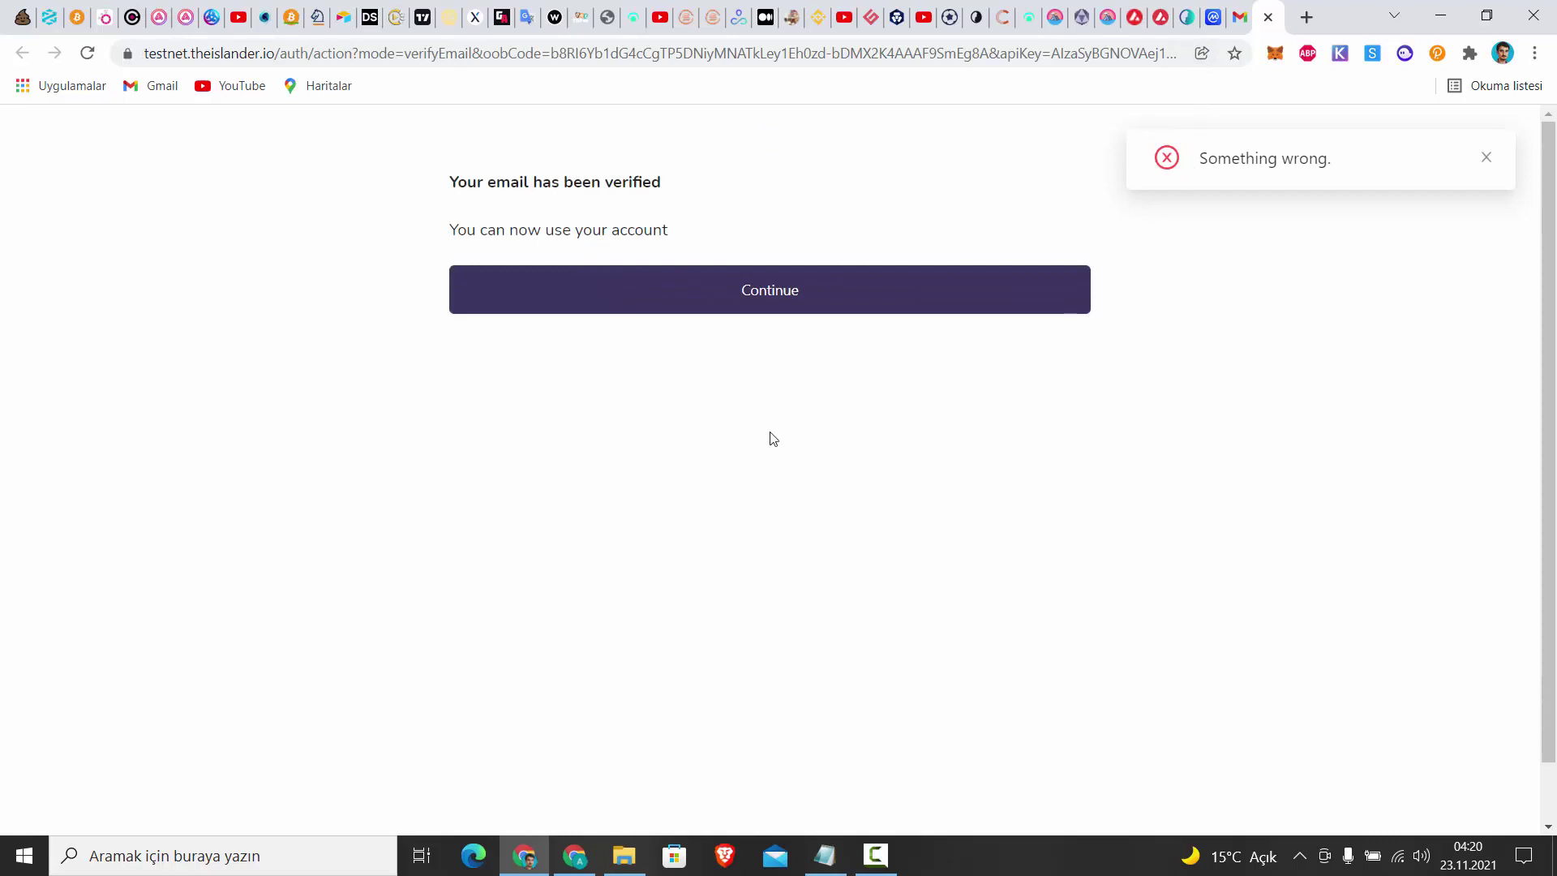
pyautogui.moveTo(652, 183); pyautogui.dragTo(469, 178)
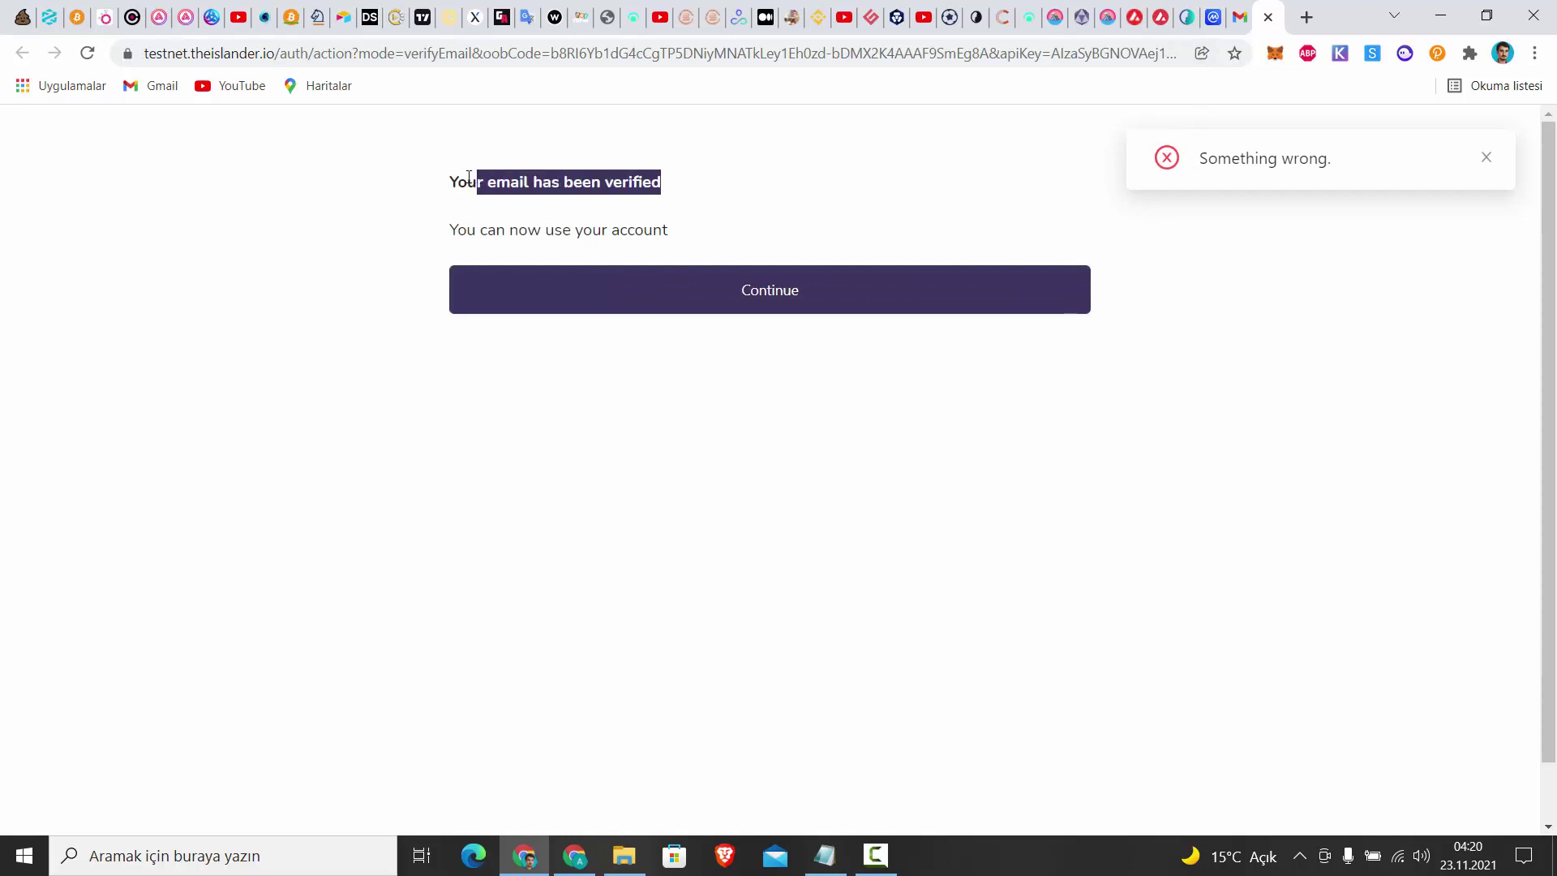
pyautogui.click(727, 306)
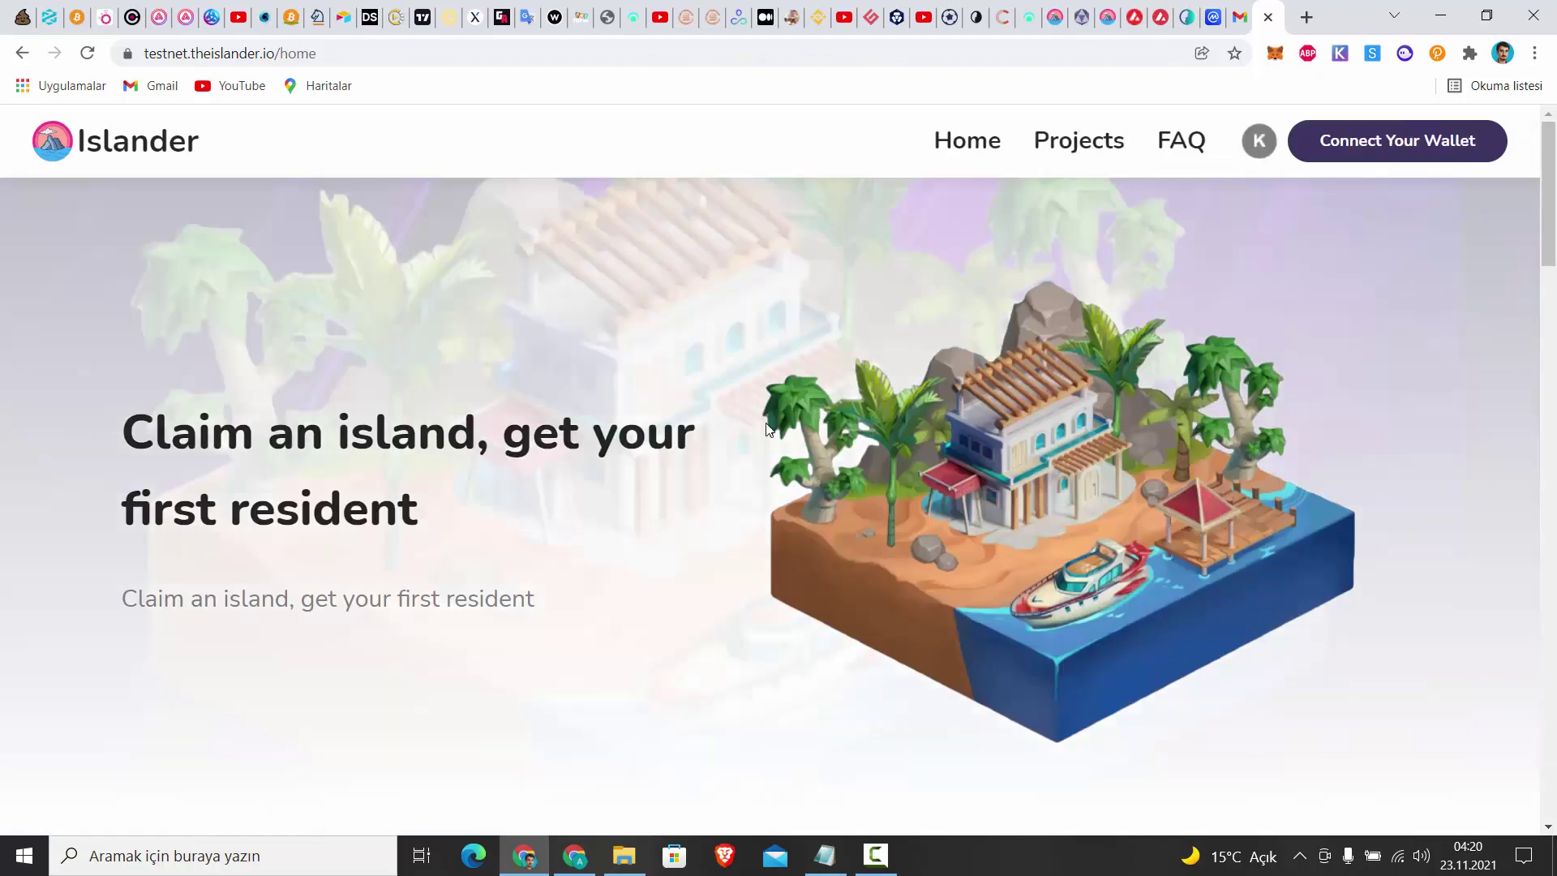
# Connect MetaMask Account 2 to the Islander testnet site and look over its home page
pyautogui.click(1353, 146)
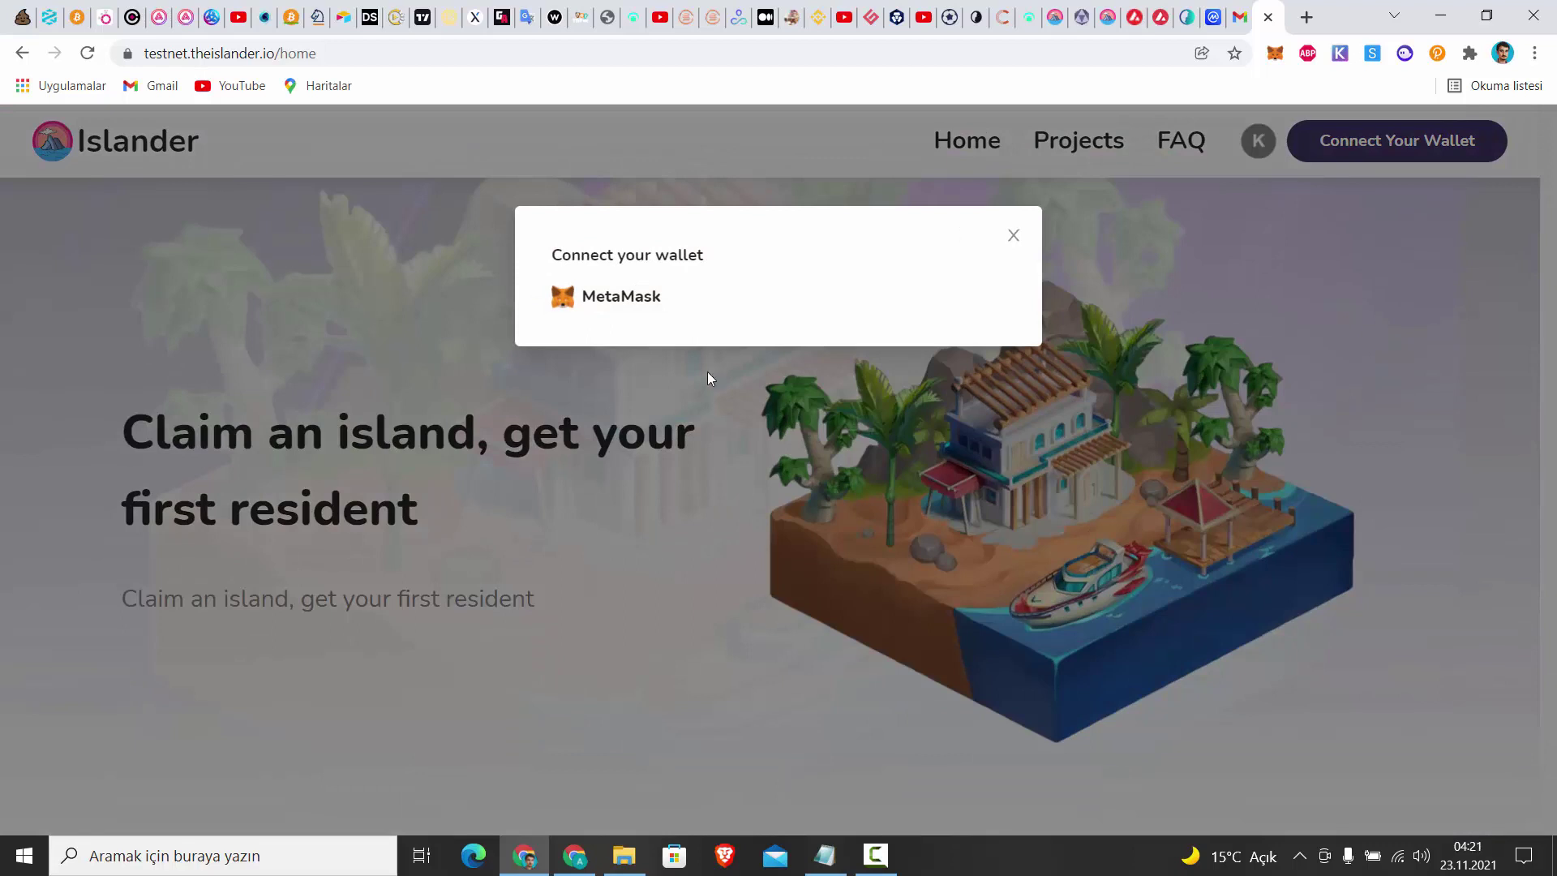
pyautogui.click(641, 292)
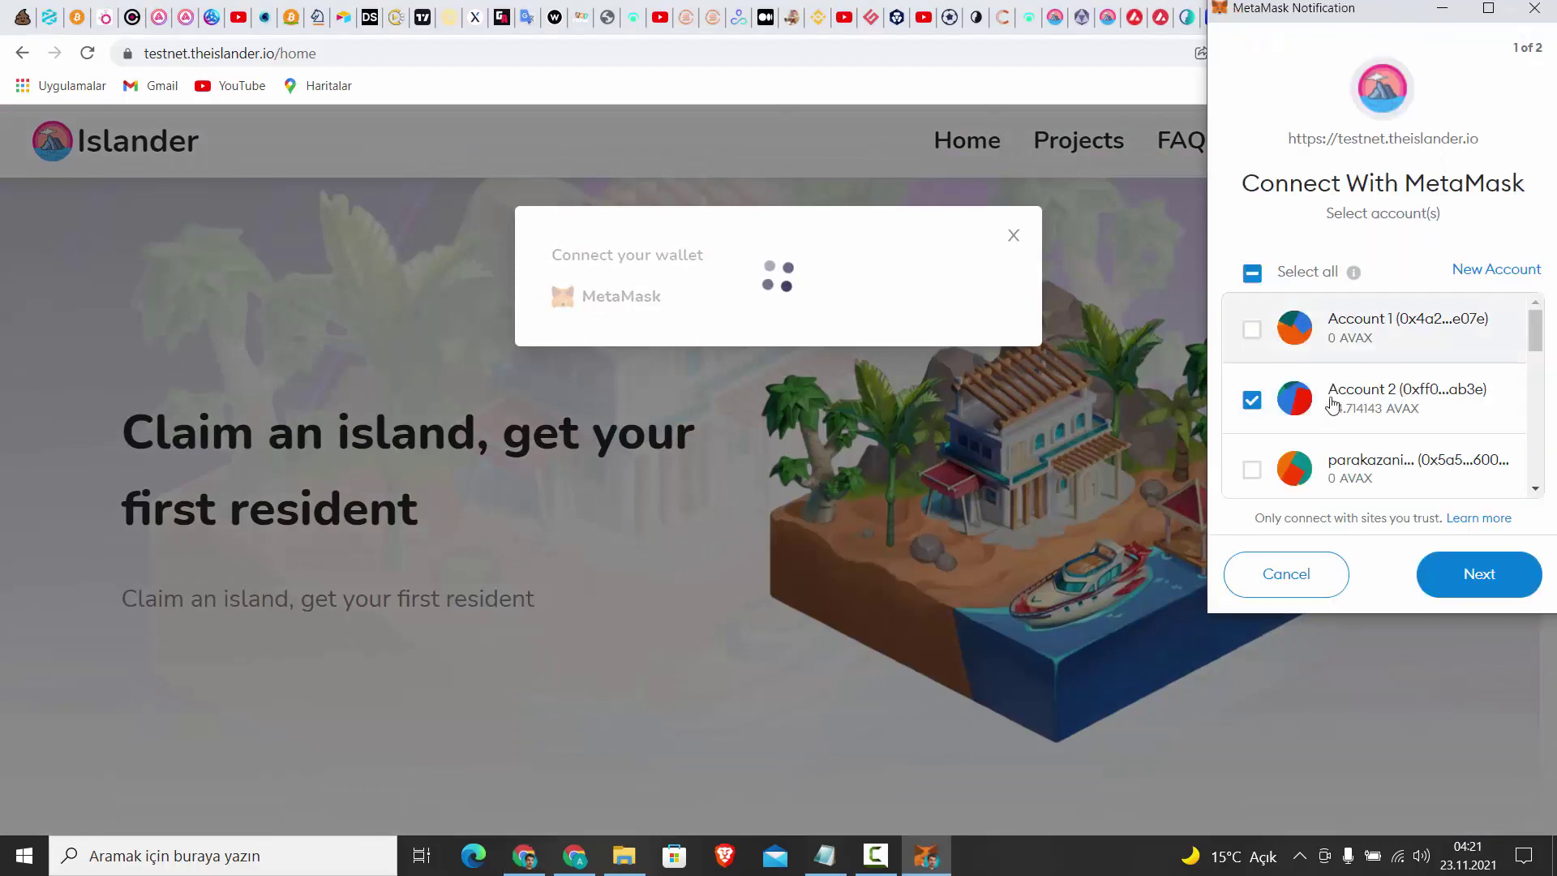
pyautogui.click(1475, 591)
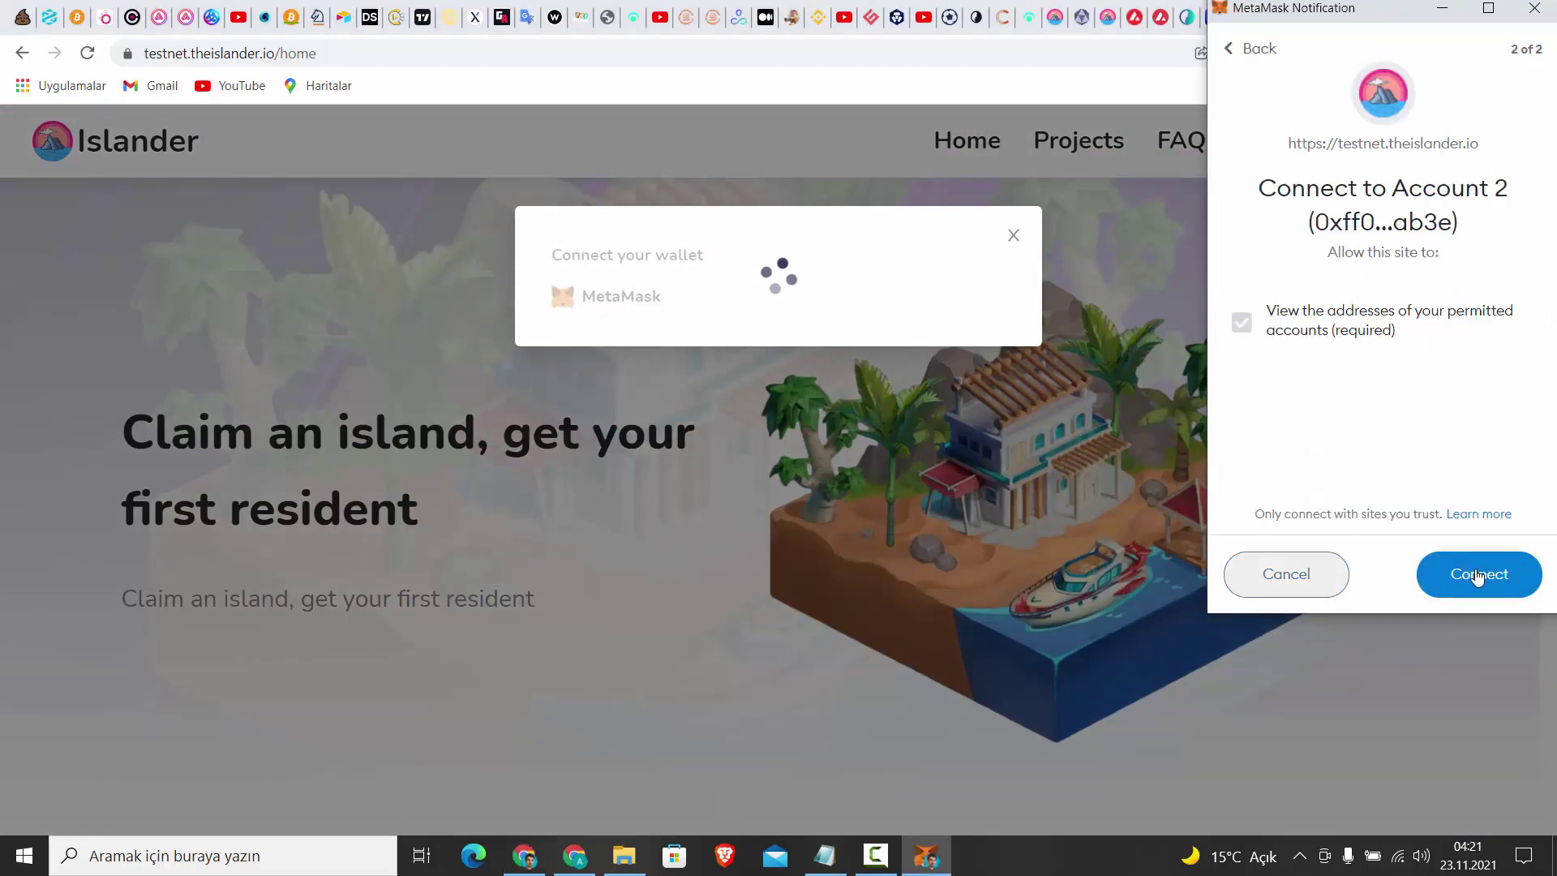
pyautogui.click(1476, 578)
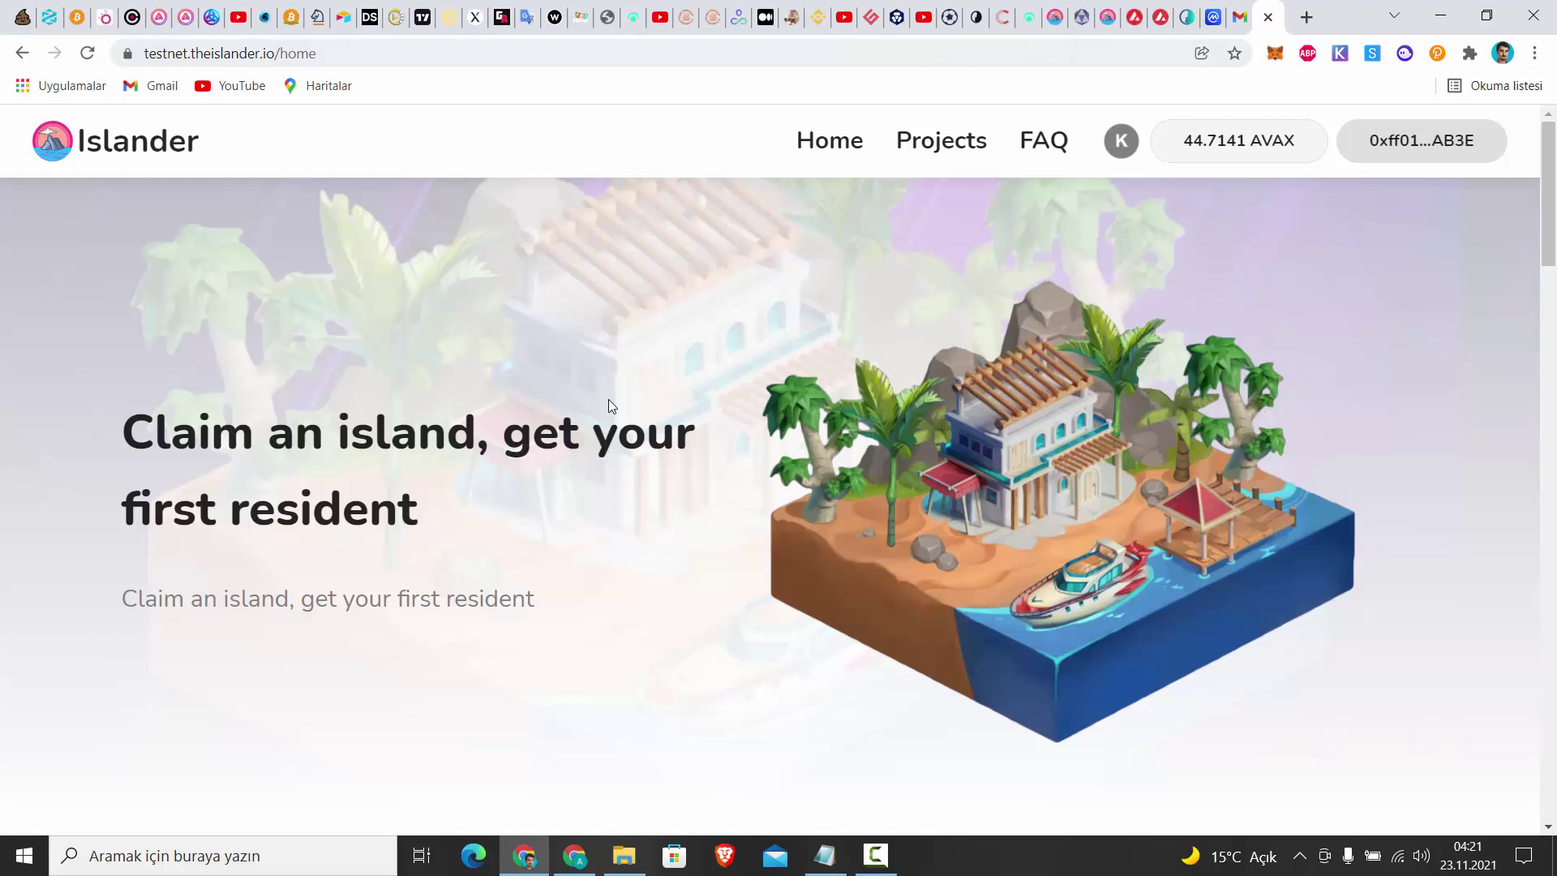
pyautogui.scroll(-10, 610, 401)
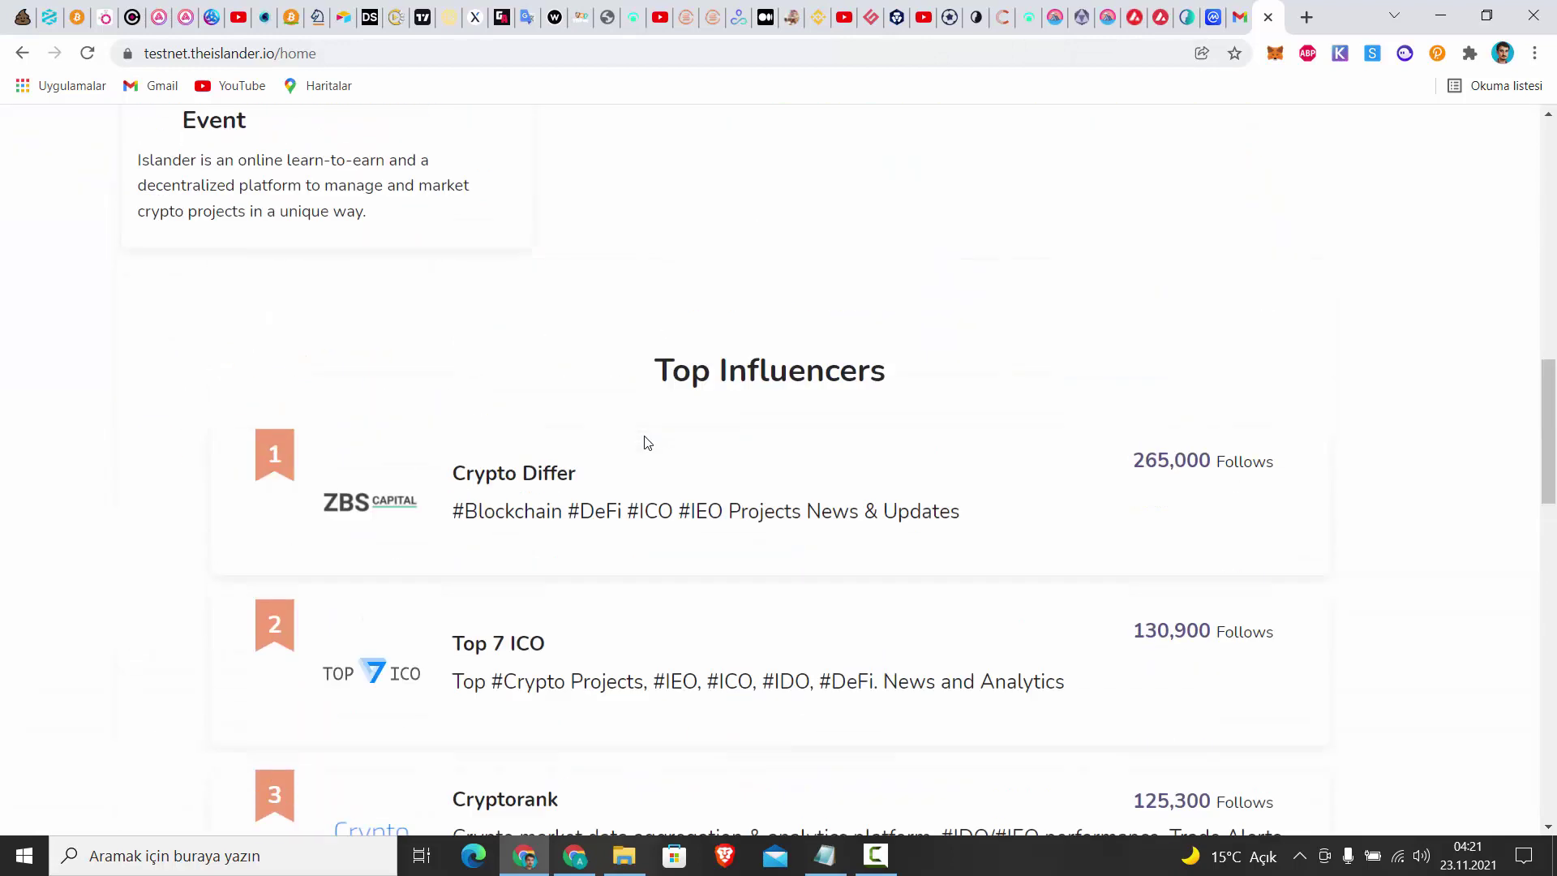
pyautogui.scroll(10, 640, 454)
# Return to the event page, submit YES as the answer for the create-an-account action, and check the entry total
pyautogui.click(1082, 17)
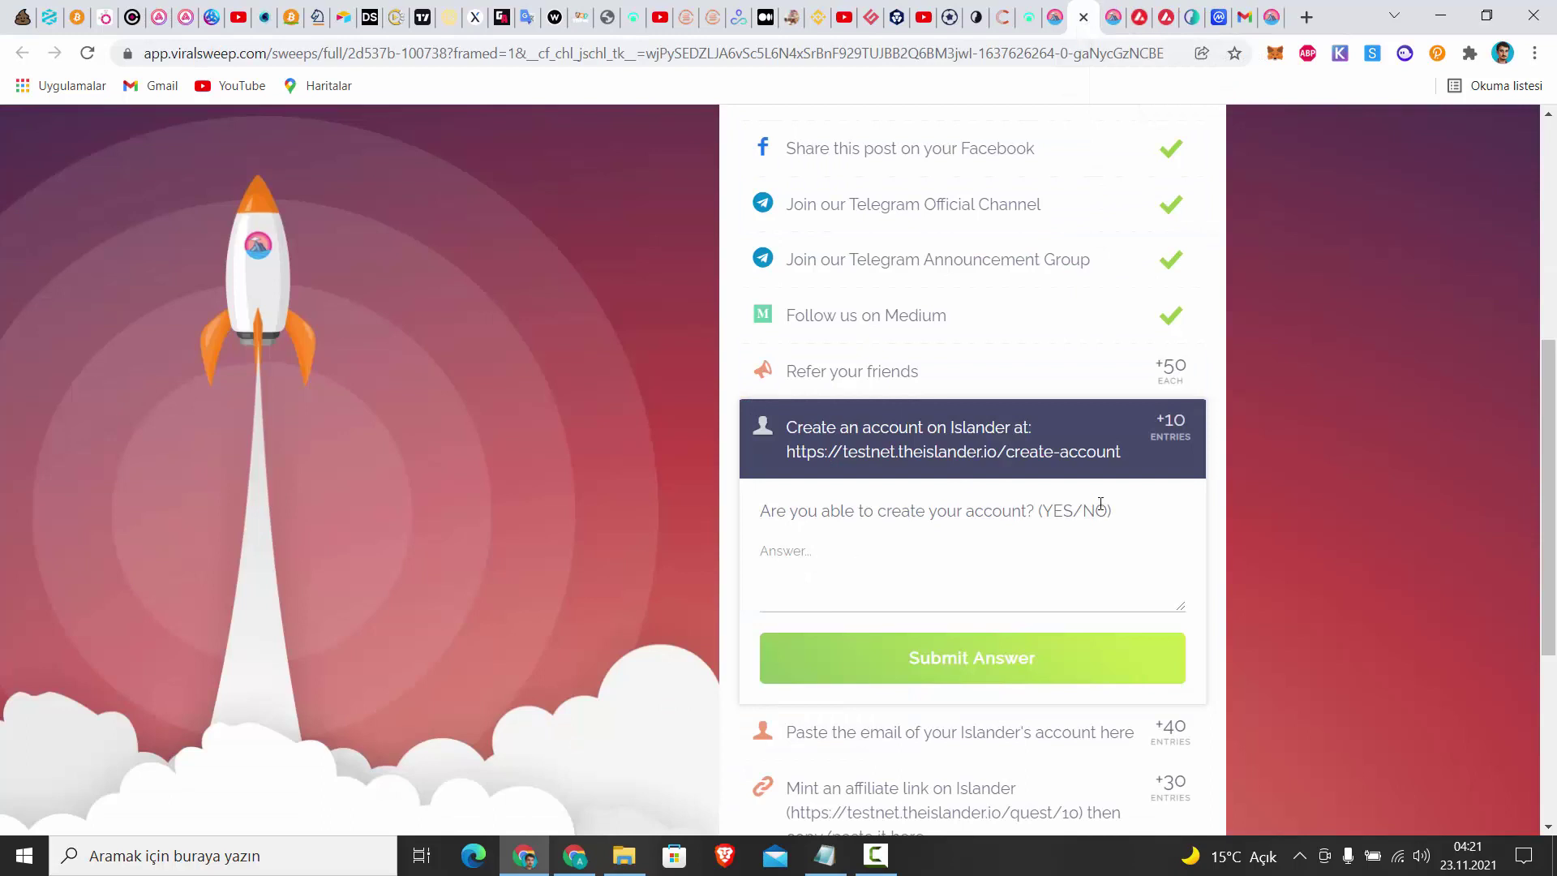
pyautogui.write('YES')
pyautogui.click(970, 670)
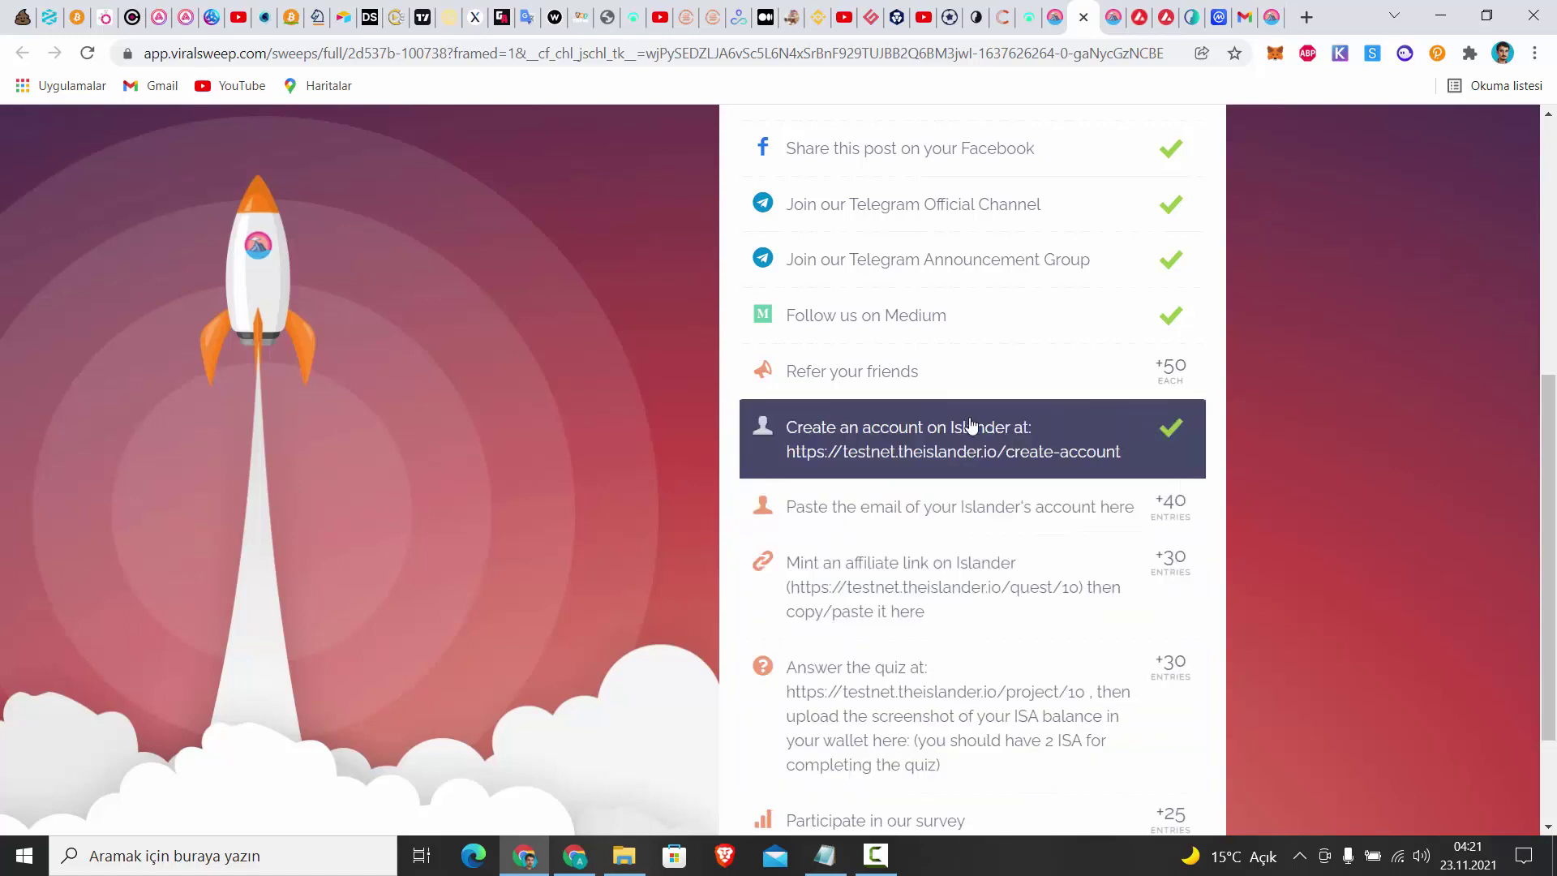
pyautogui.scroll(6, 981, 446)
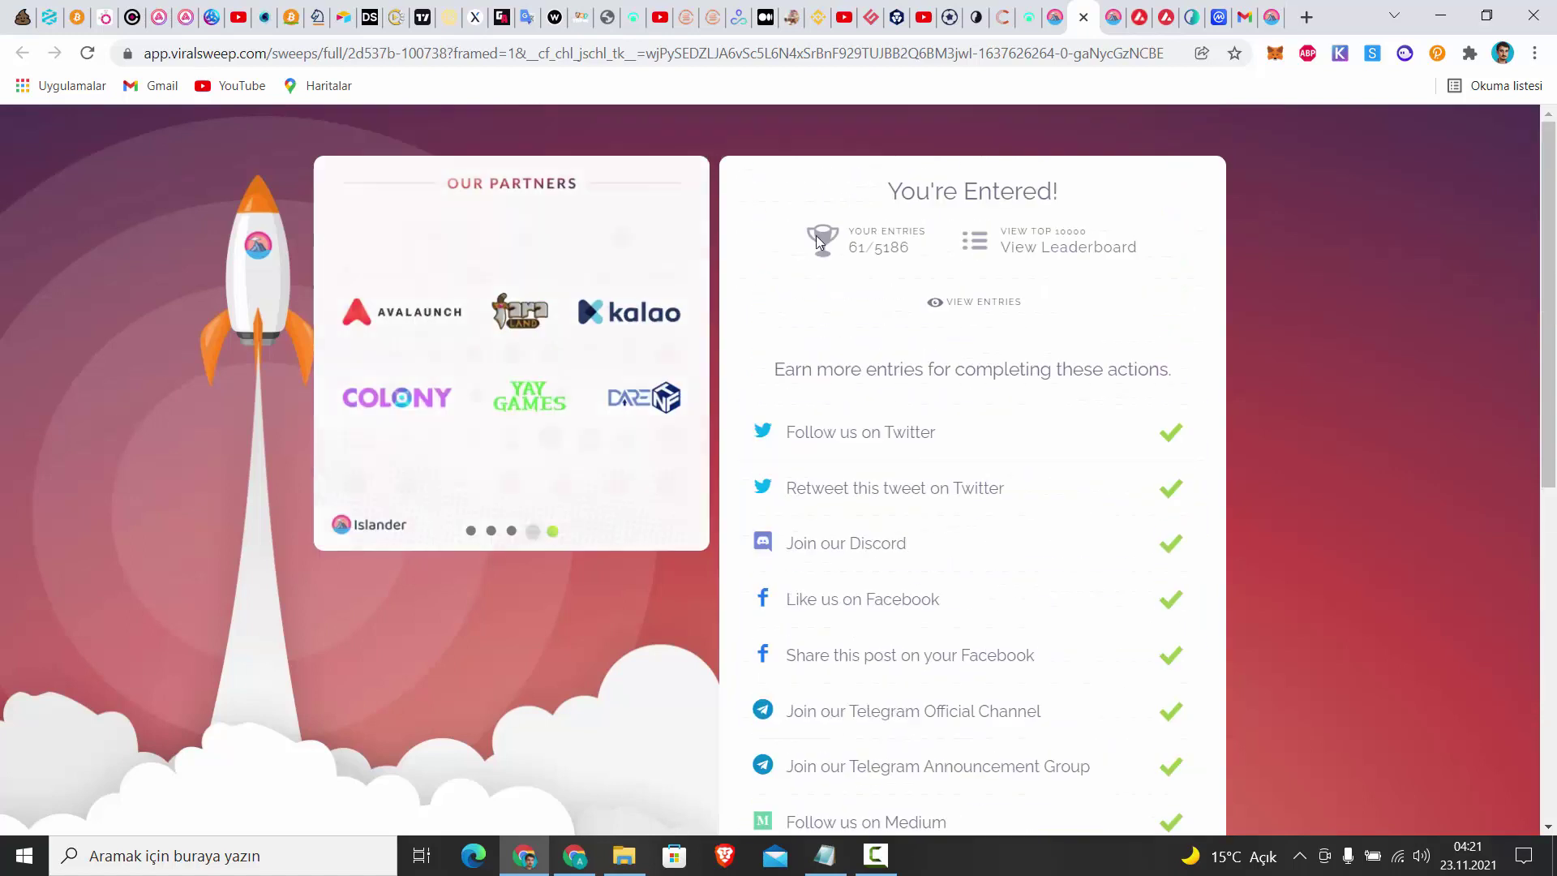
# Submit the Islander account's e-mail address for the action asking to paste it
pyautogui.scroll(-5, 914, 452)
pyautogui.scroll(-3, 998, 523)
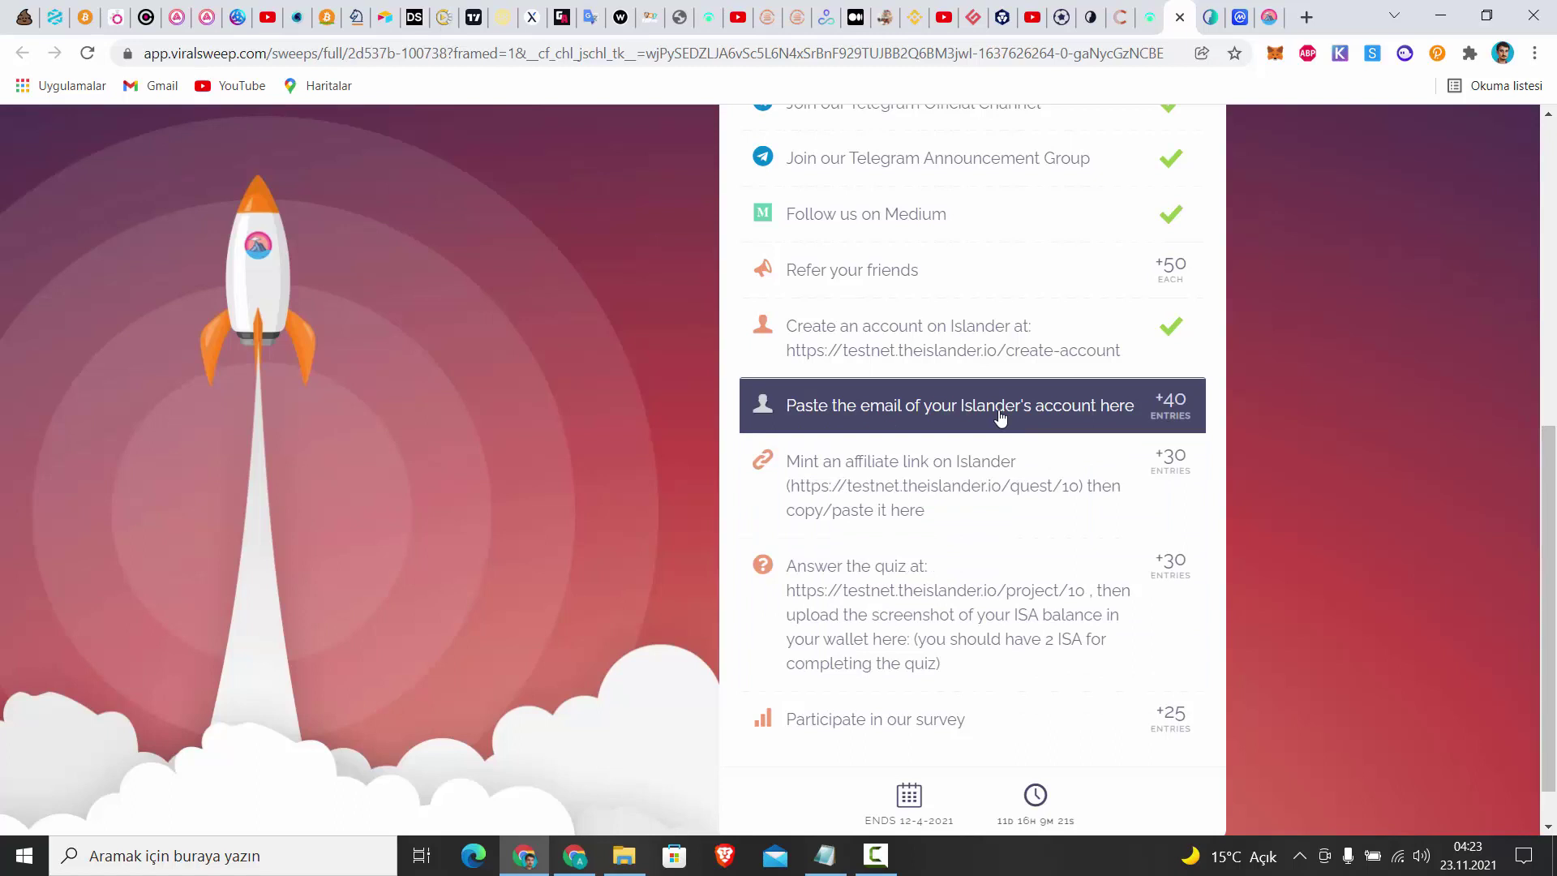
pyautogui.click(1002, 418)
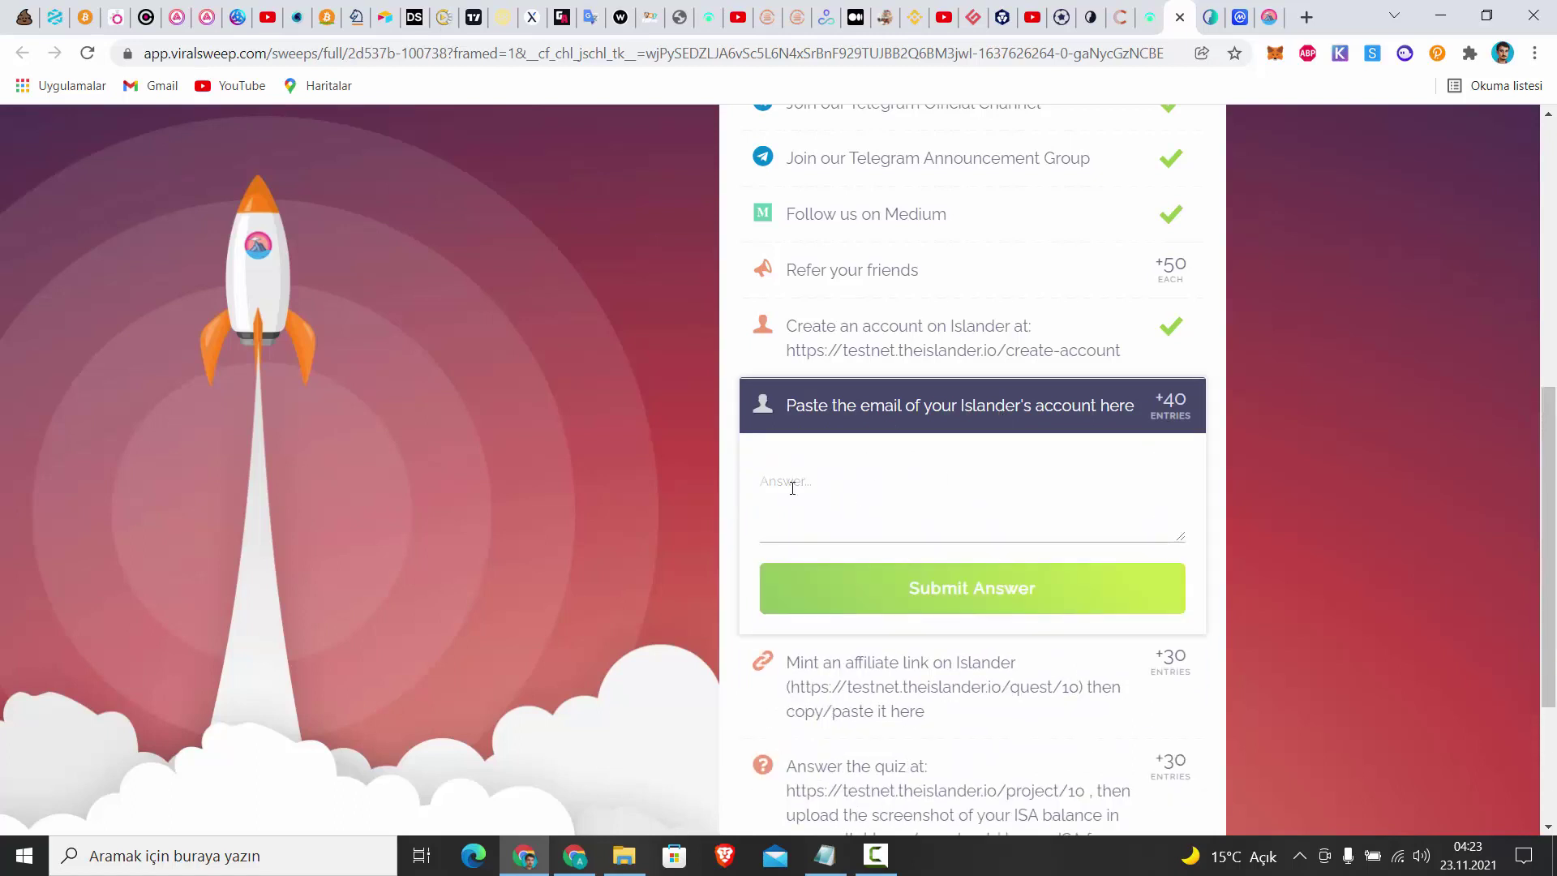
pyautogui.hotkey('ctrl', 'v')
pyautogui.click(920, 604)
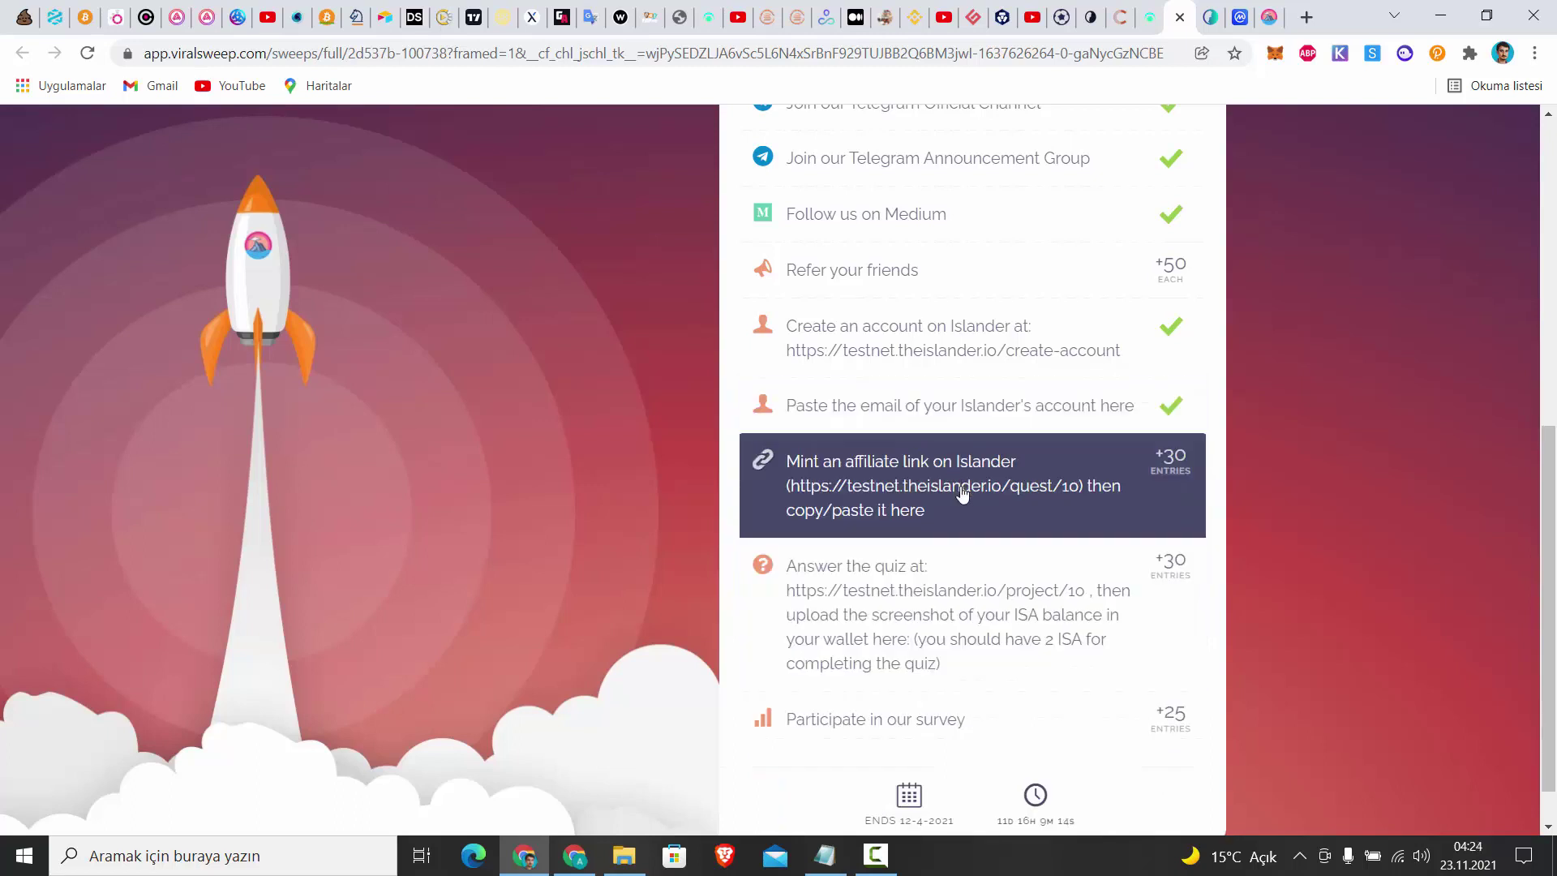
# Open the quest page testnet.theislander.io/quest/10 from the action for minting an affiliate link
pyautogui.scroll(-1, 941, 503)
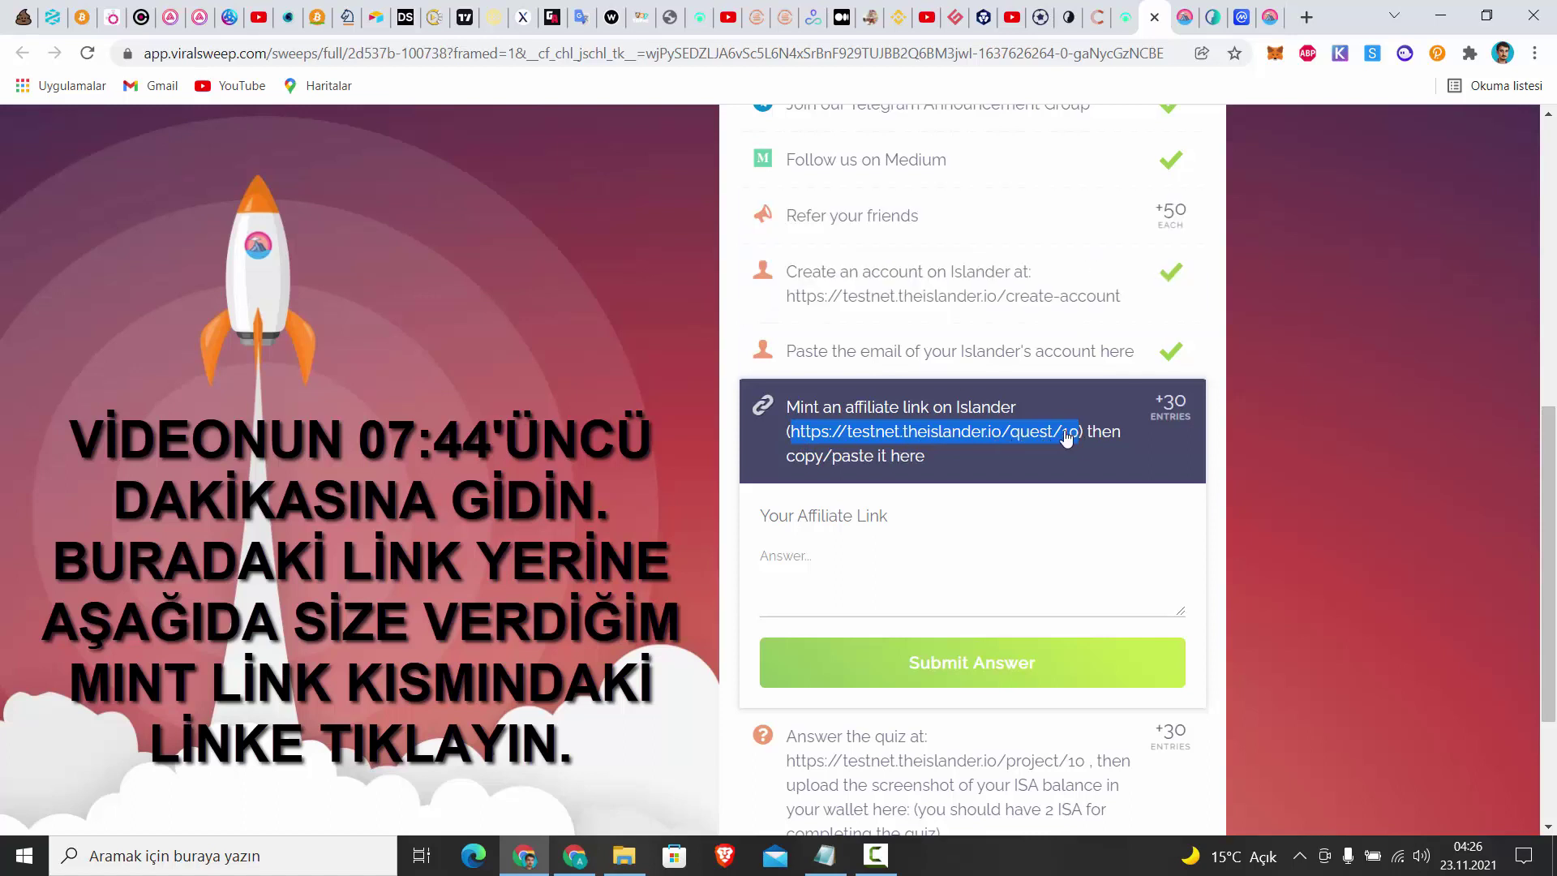
pyautogui.rightClick(866, 436)
pyautogui.click(908, 495)
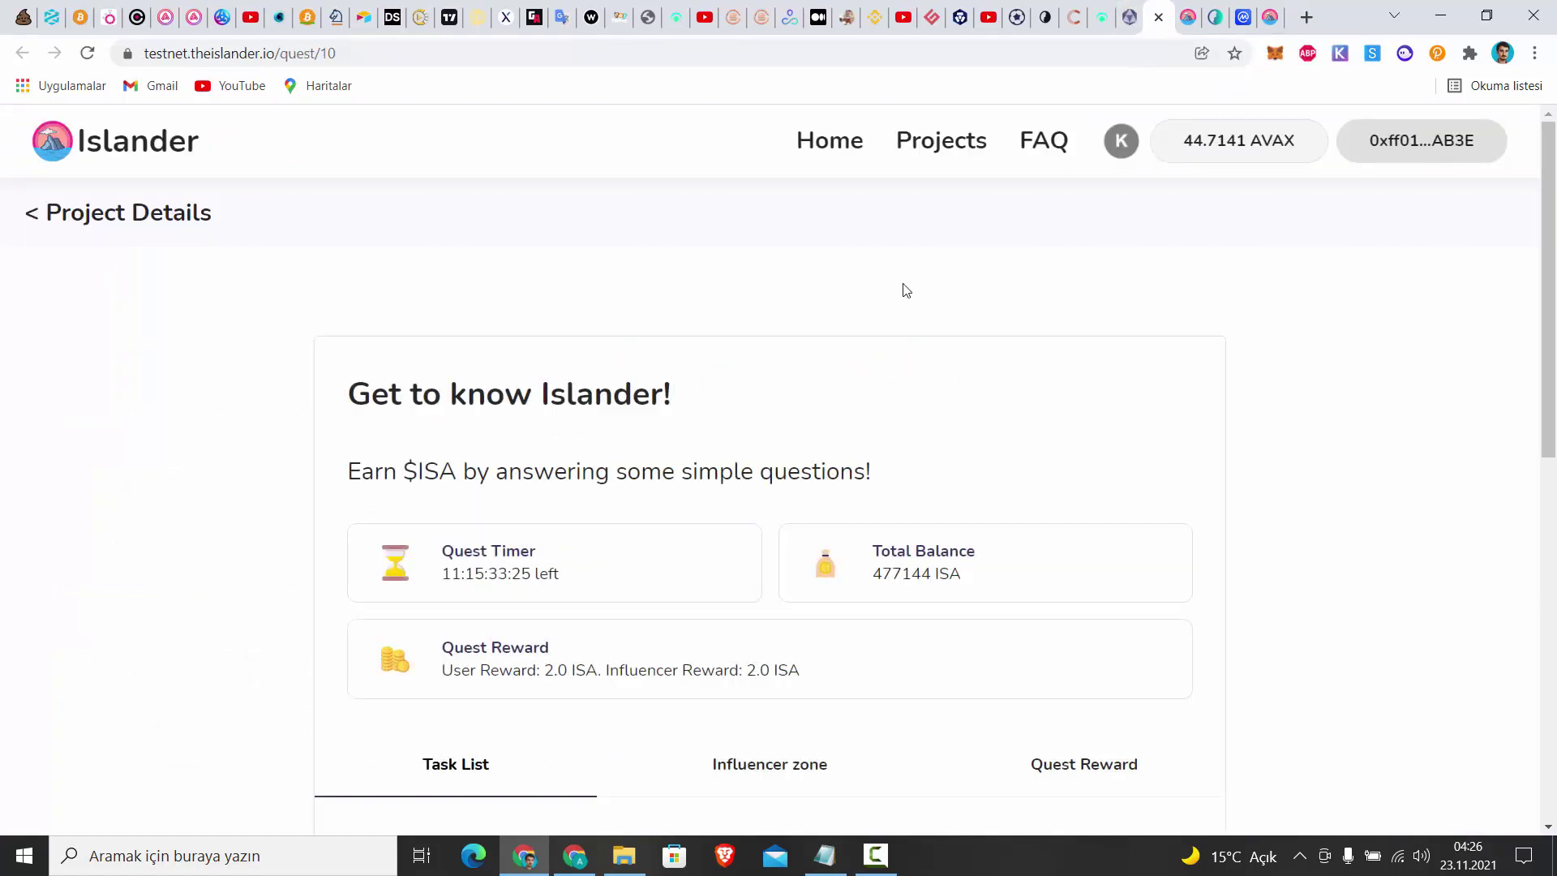
# Read the Get to know Islander! quest rewards and tasks, and take Task 1, the Islander 101 questionnaire
pyautogui.scroll(-1, 676, 485)
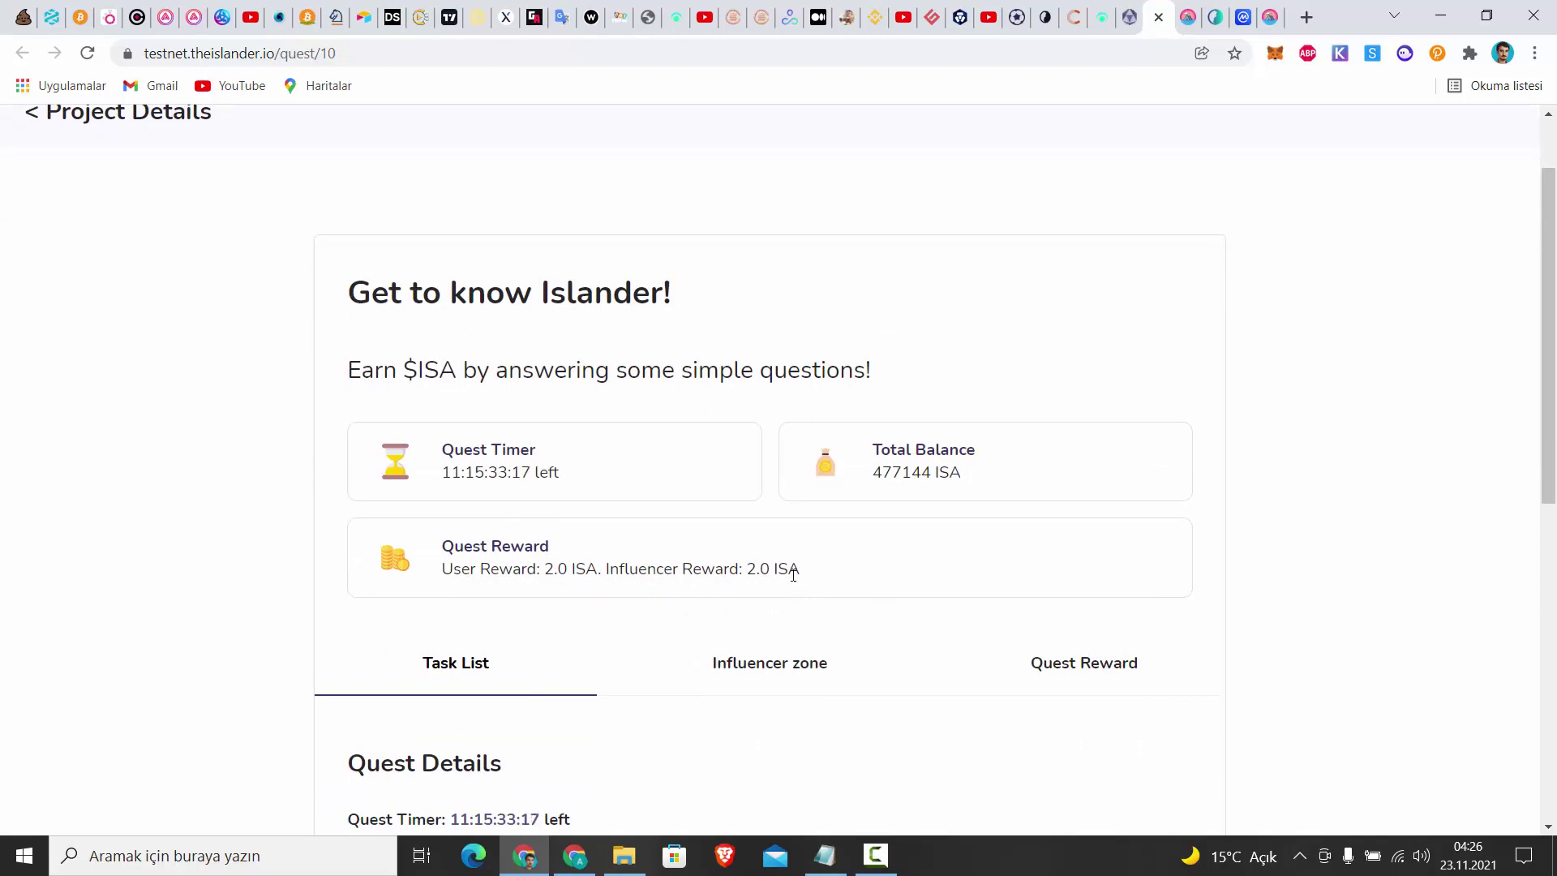
pyautogui.moveTo(803, 567); pyautogui.dragTo(757, 575)
pyautogui.scroll(-4, 914, 400)
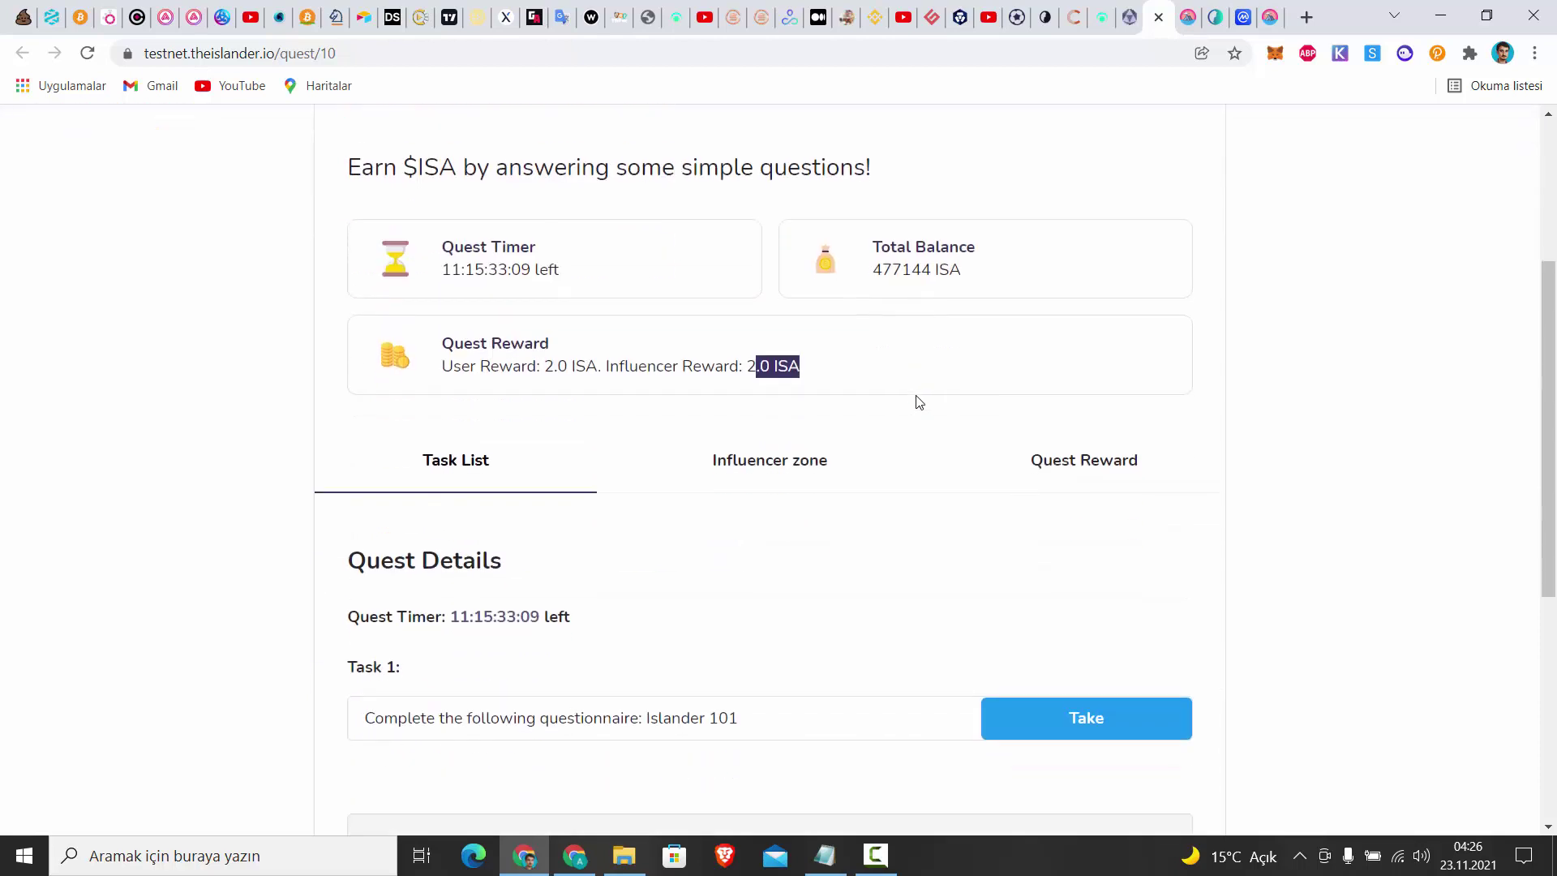
pyautogui.scroll(-2, 861, 596)
pyautogui.click(1049, 420)
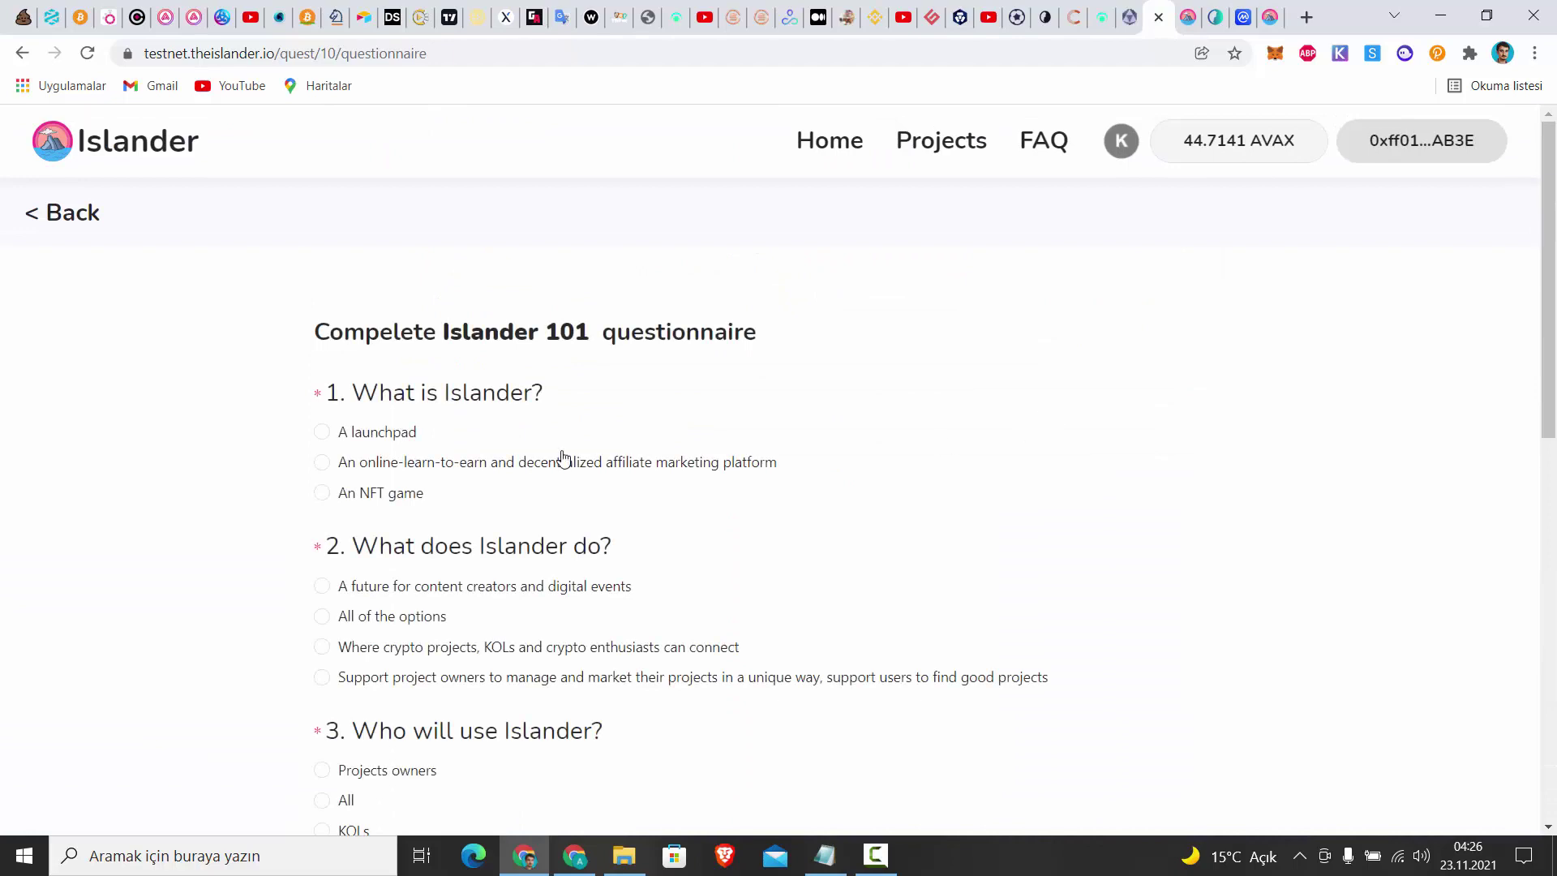
# Answer the first three Islander 101 questions with the online-learn-to-earn and decentralized affiliate marketing platform, All of the options, and All
pyautogui.scroll(-8, 497, 452)
pyautogui.scroll(-2, 498, 452)
pyautogui.scroll(6, 497, 452)
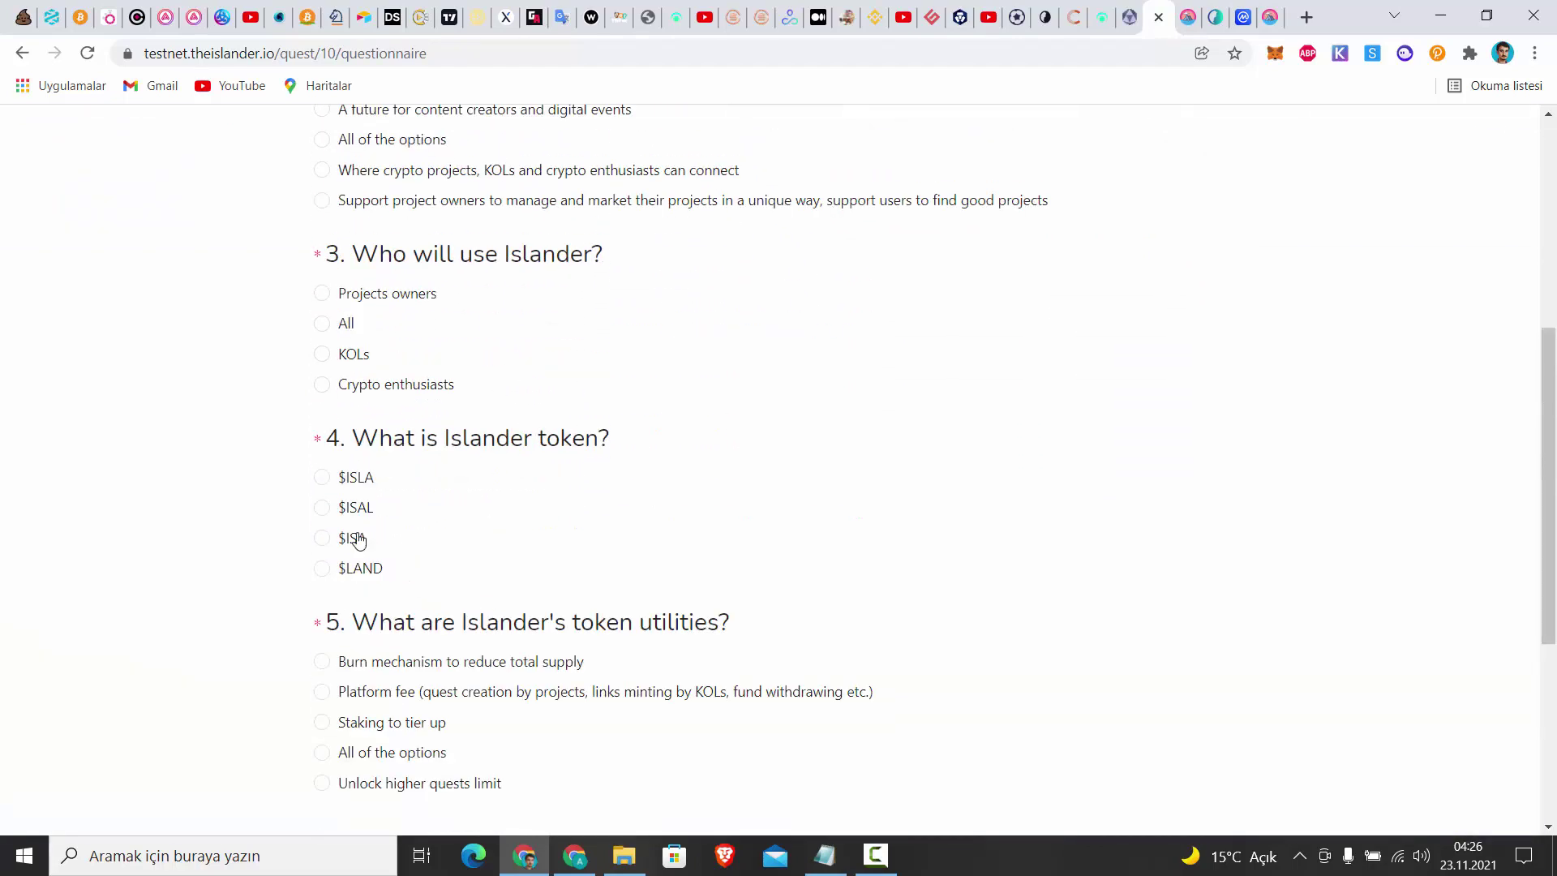
pyautogui.scroll(3, 430, 573)
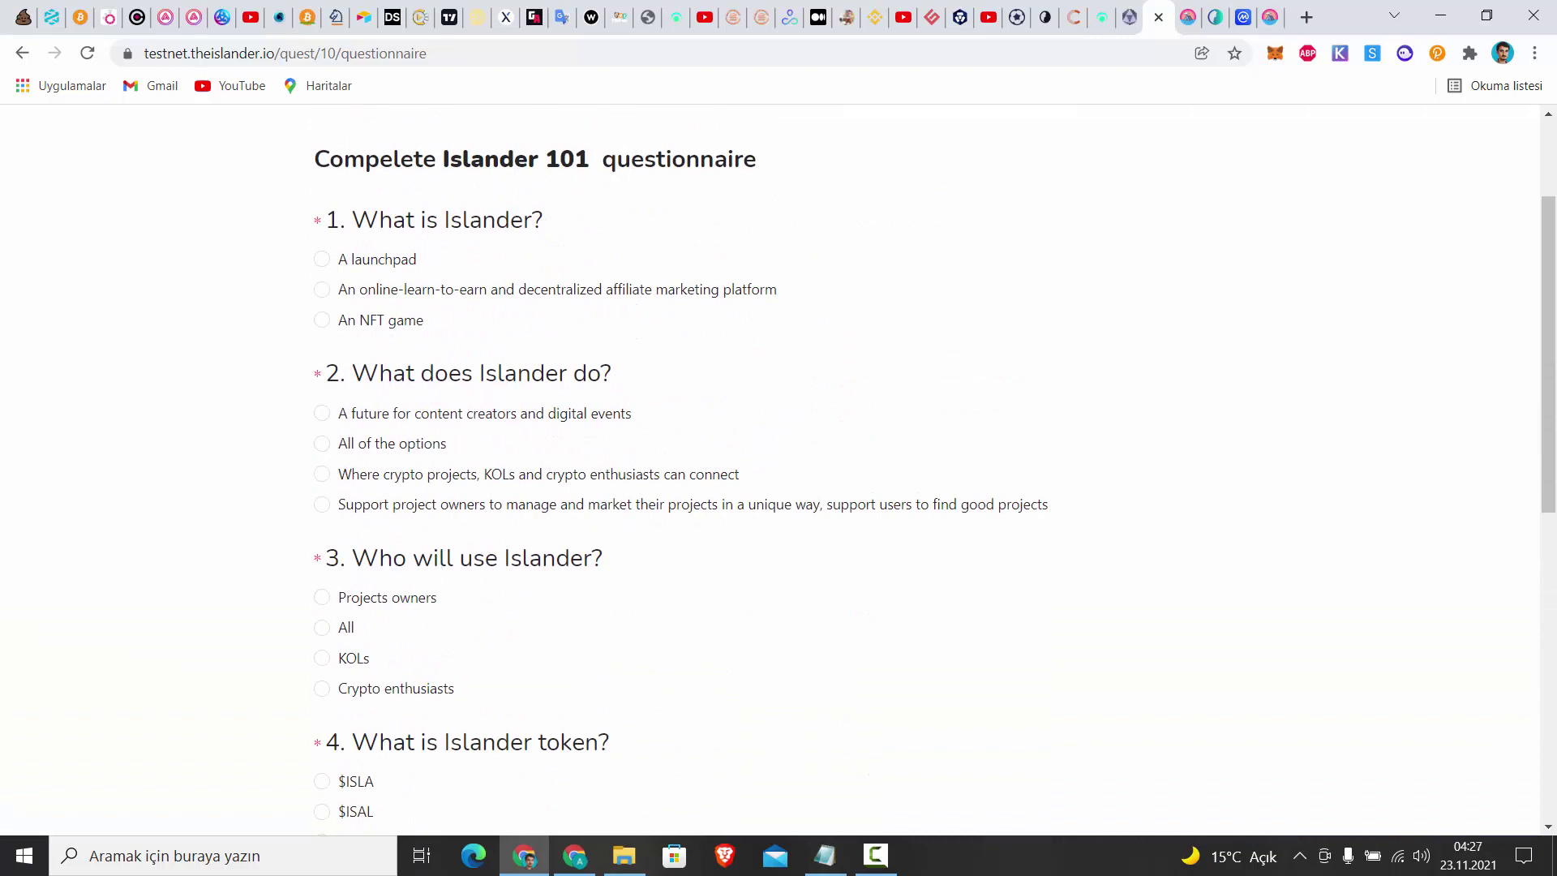
pyautogui.click(1129, 17)
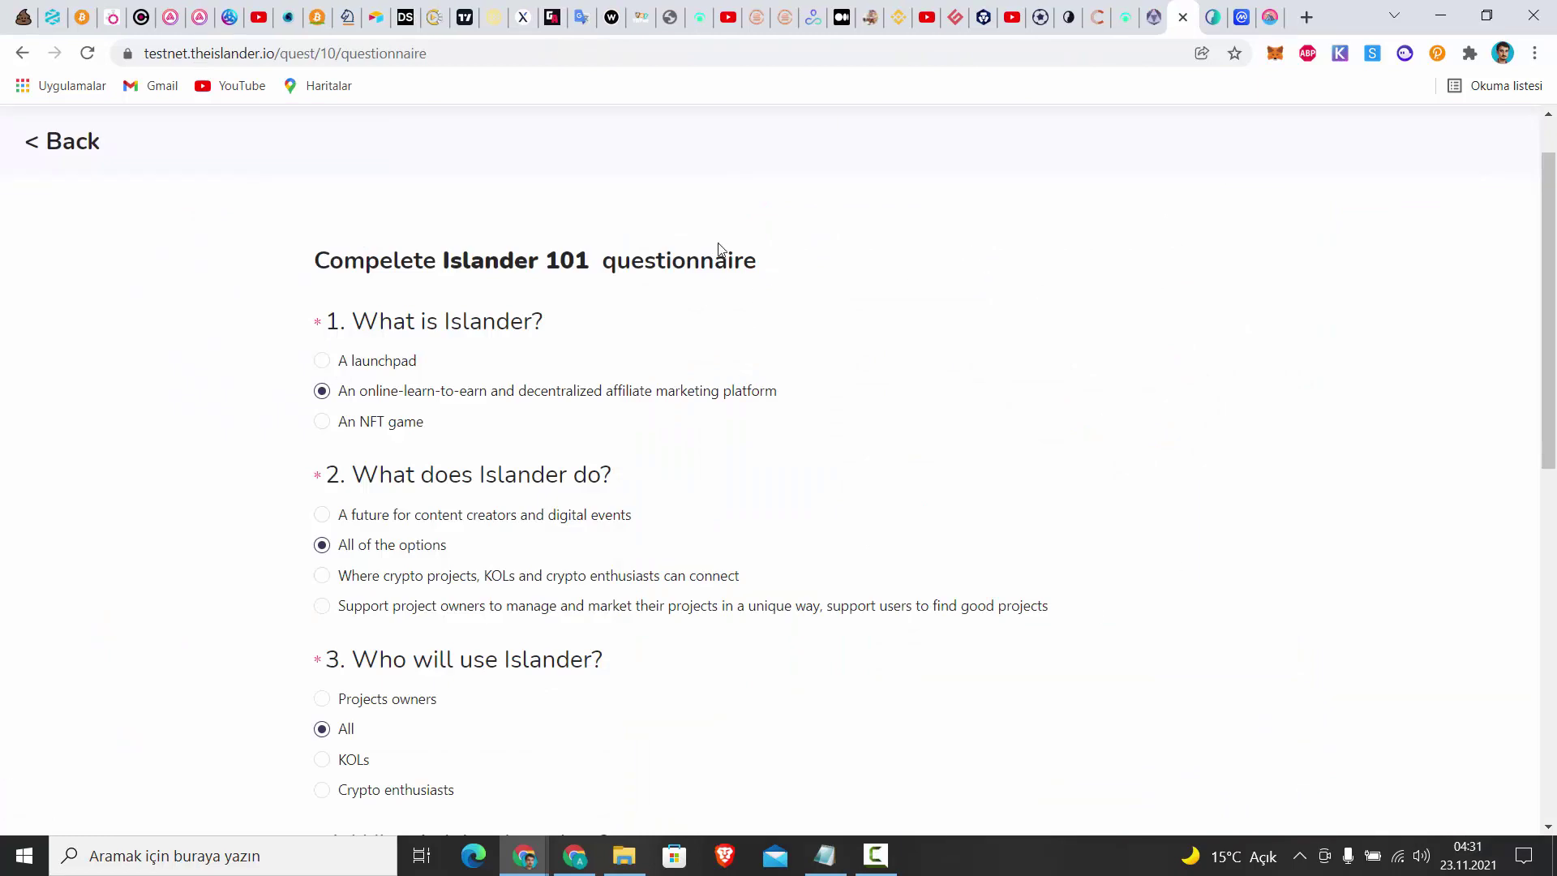
pyautogui.scroll(-1, 508, 357)
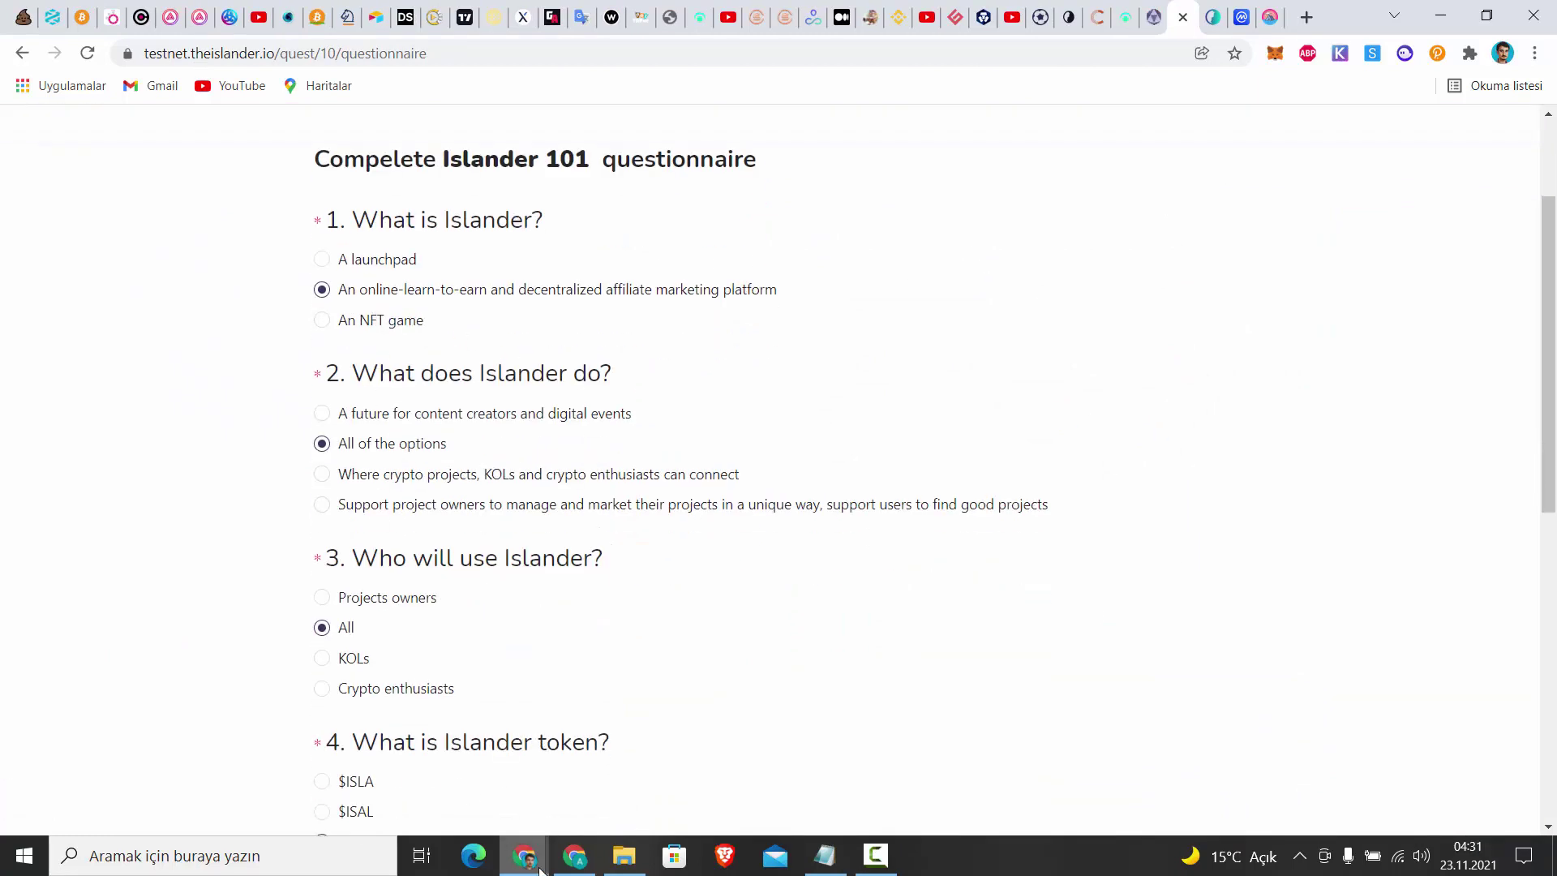
# Look through the theislander.io website's dashboard and leaderboard sections, and return to the Islander 101 questionnaire
pyautogui.moveTo(539, 869)
pyautogui.click(684, 705)
pyautogui.scroll(-10, 582, 513)
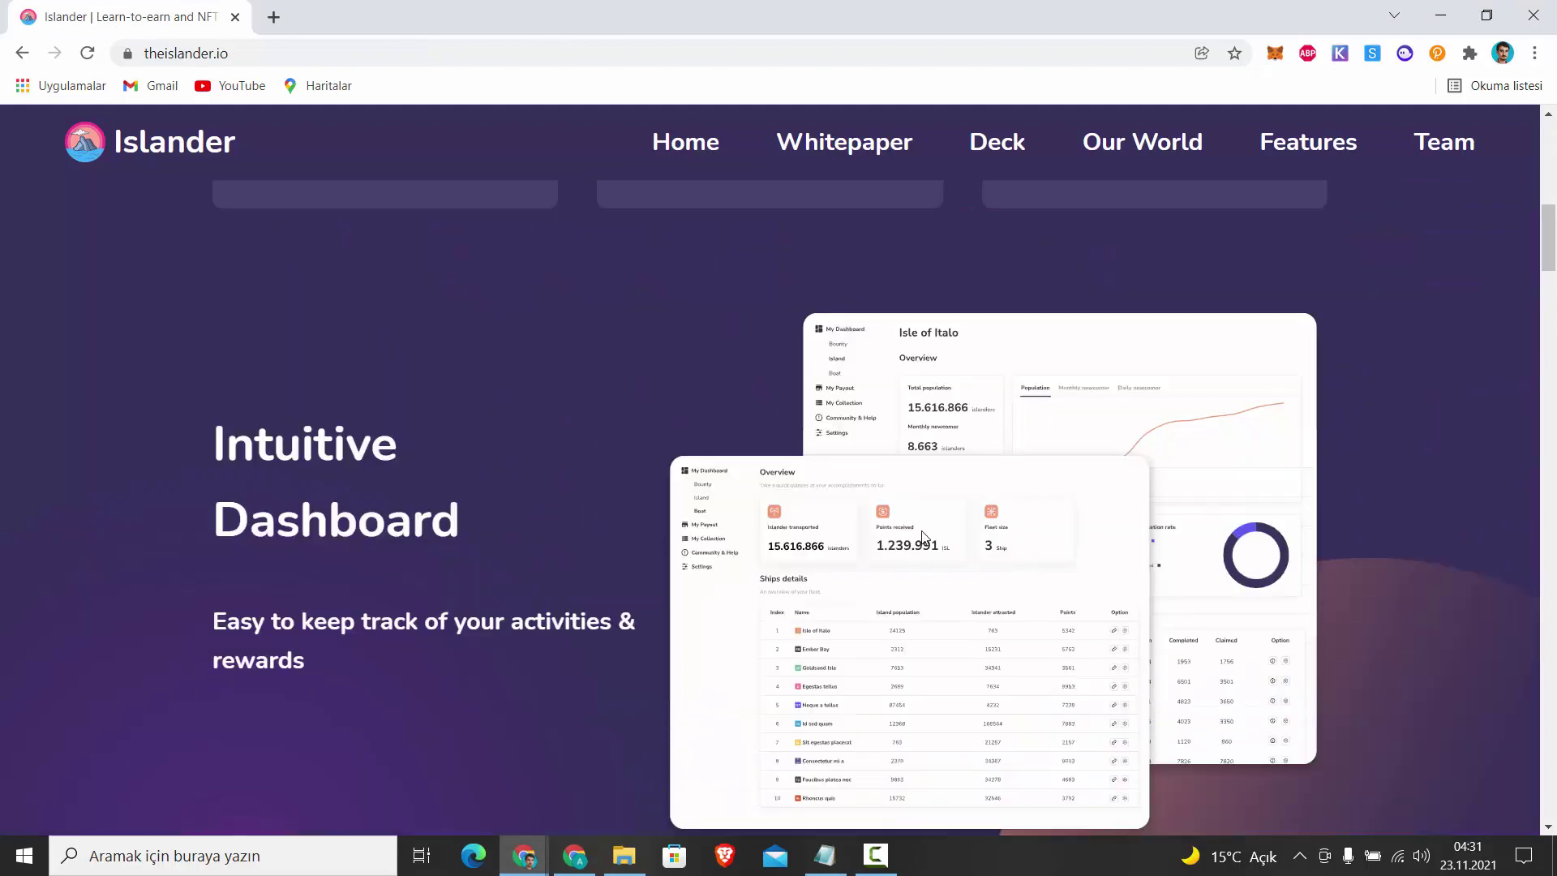
pyautogui.scroll(-10, 923, 537)
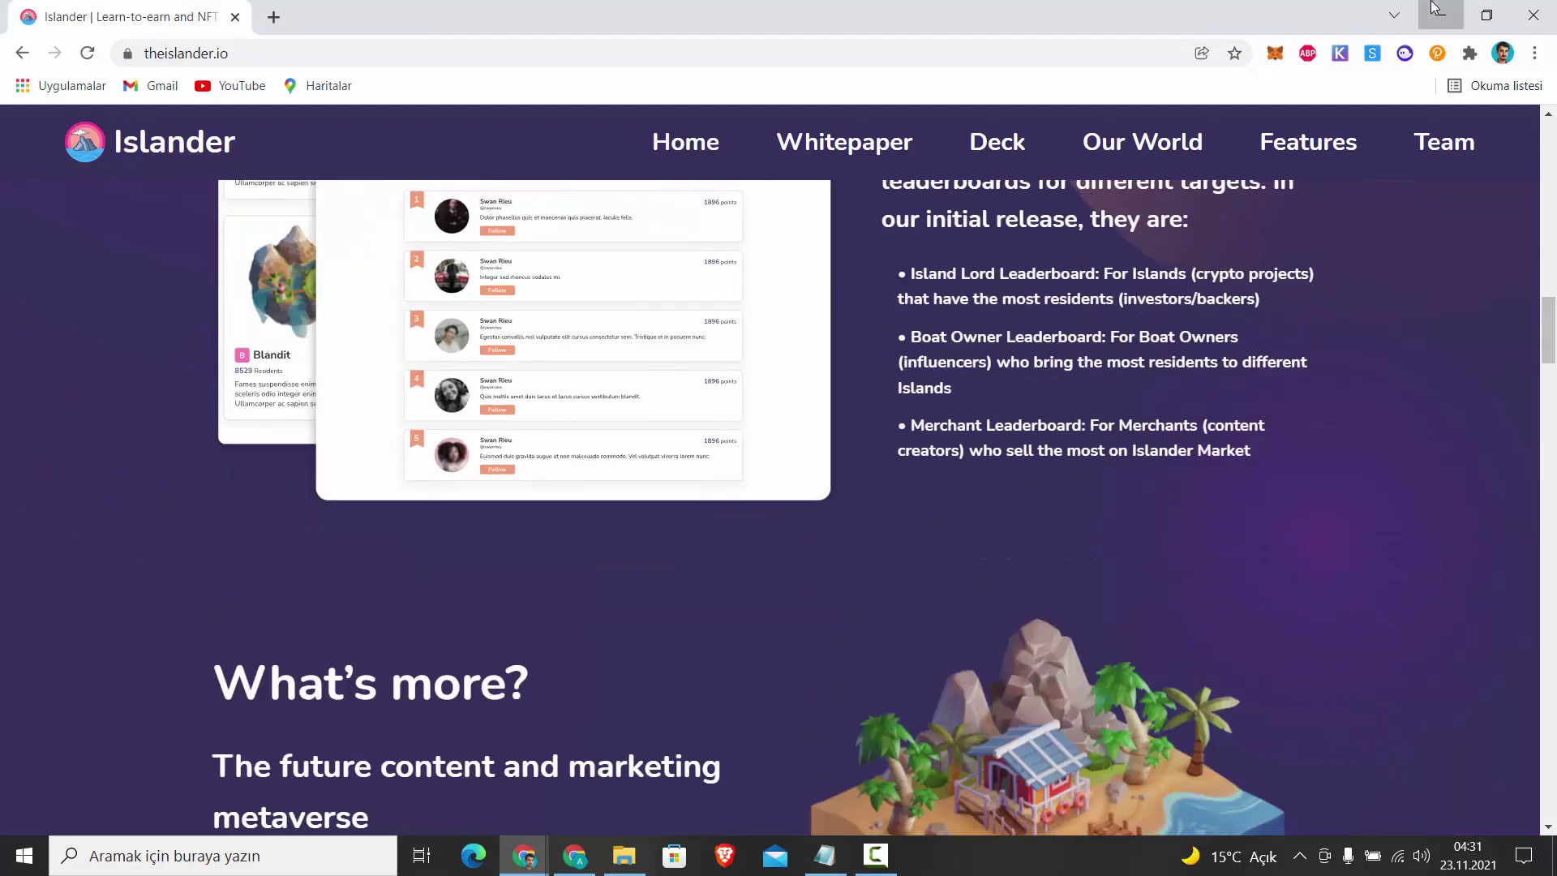
pyautogui.click(1433, 8)
# Submit the Islander 101 questionnaire with $ISA as the token and All of the options as its utilities, and acknowledge the submission
pyautogui.scroll(-3, 365, 339)
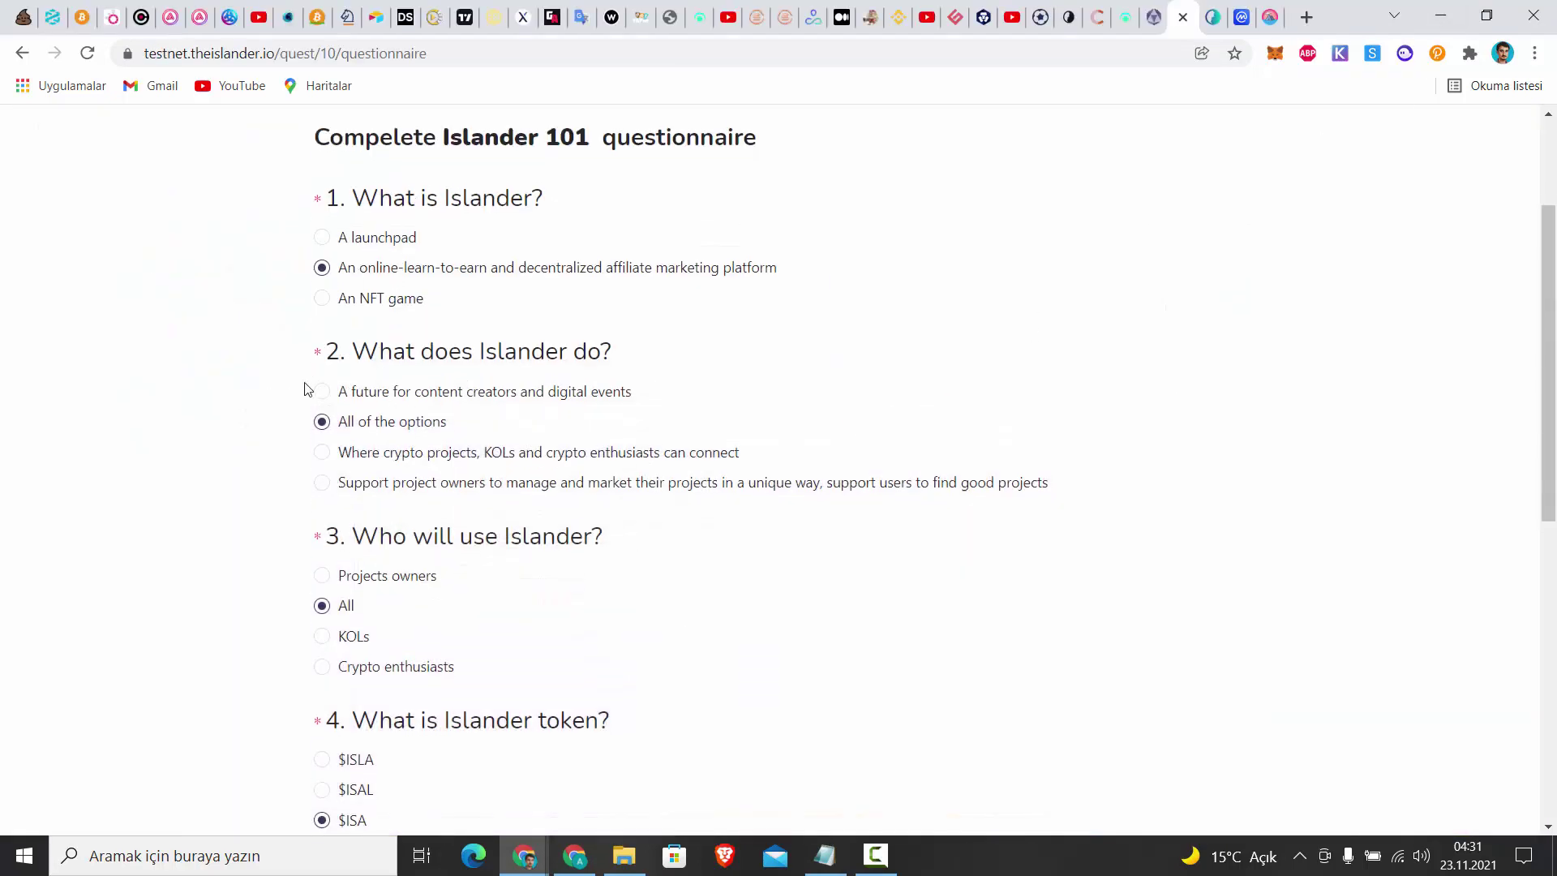
pyautogui.scroll(-4, 348, 451)
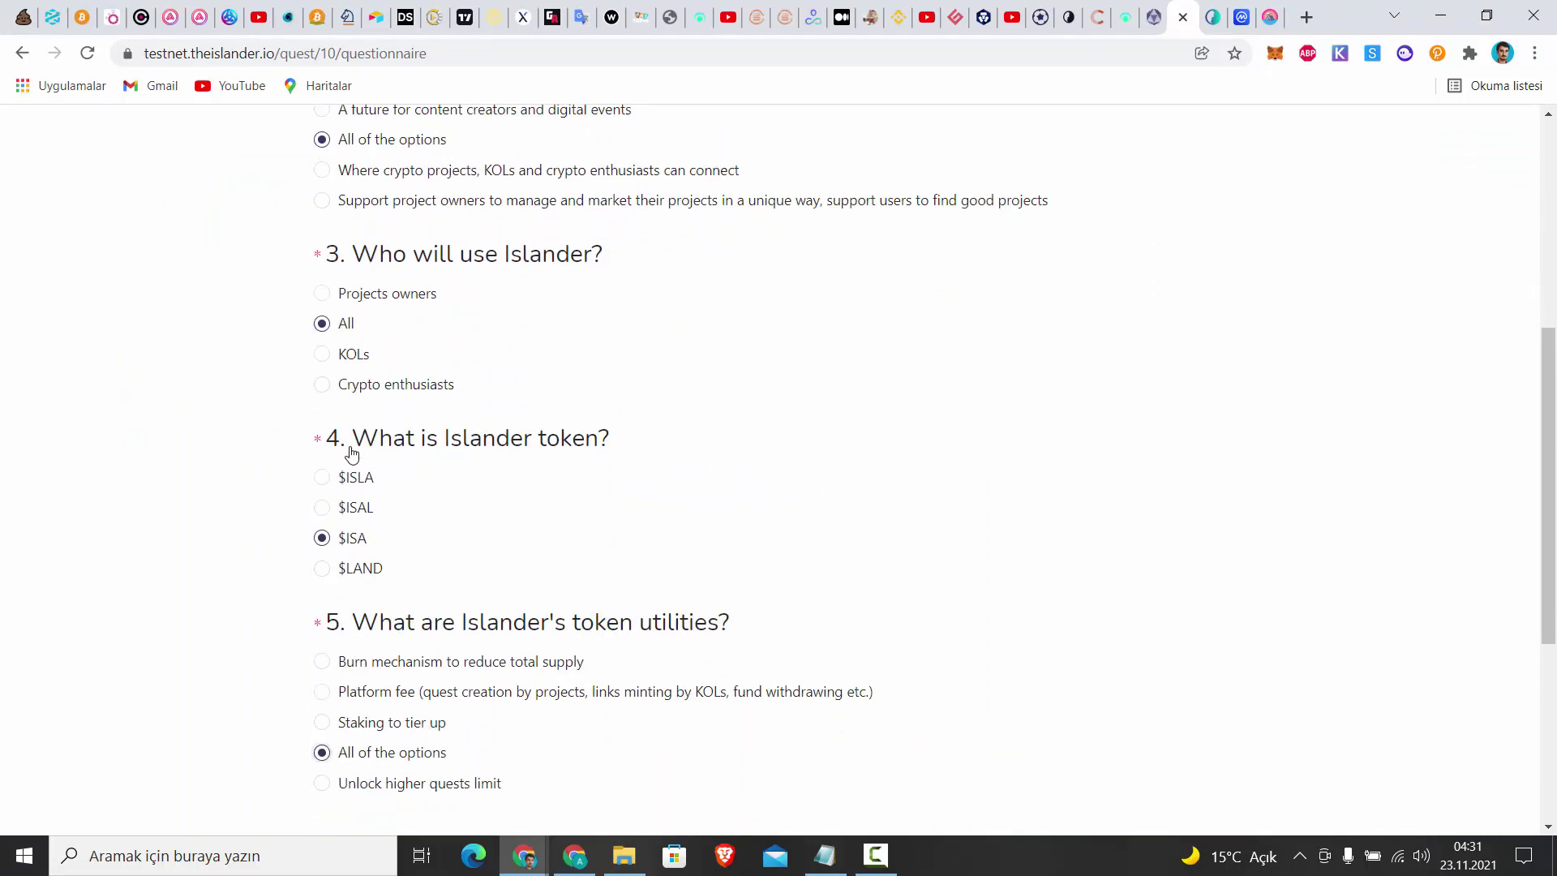
pyautogui.click(340, 673)
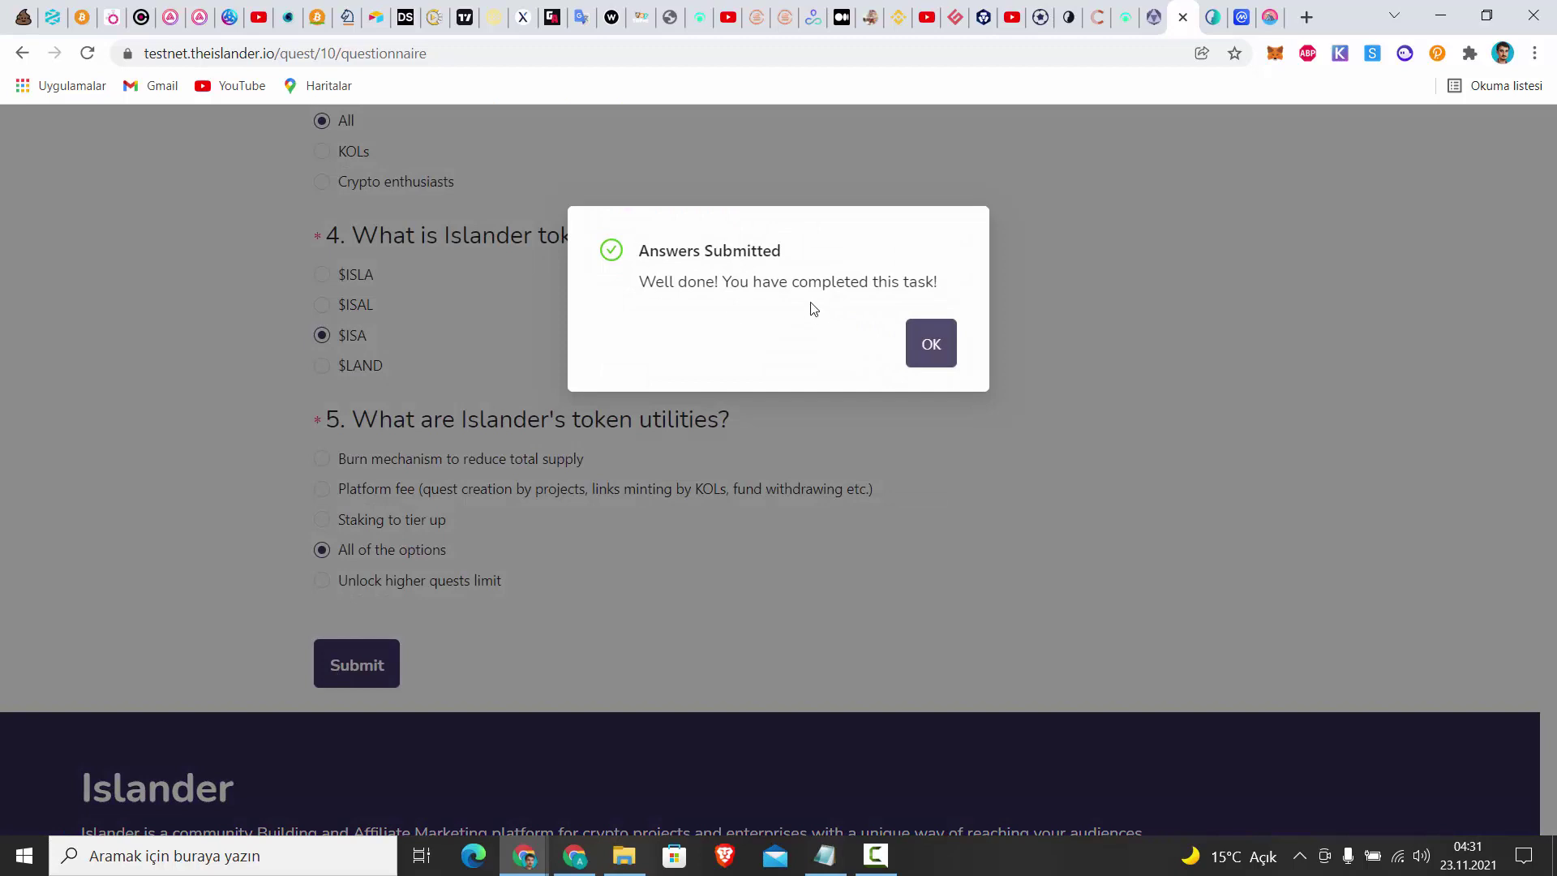
pyautogui.click(927, 348)
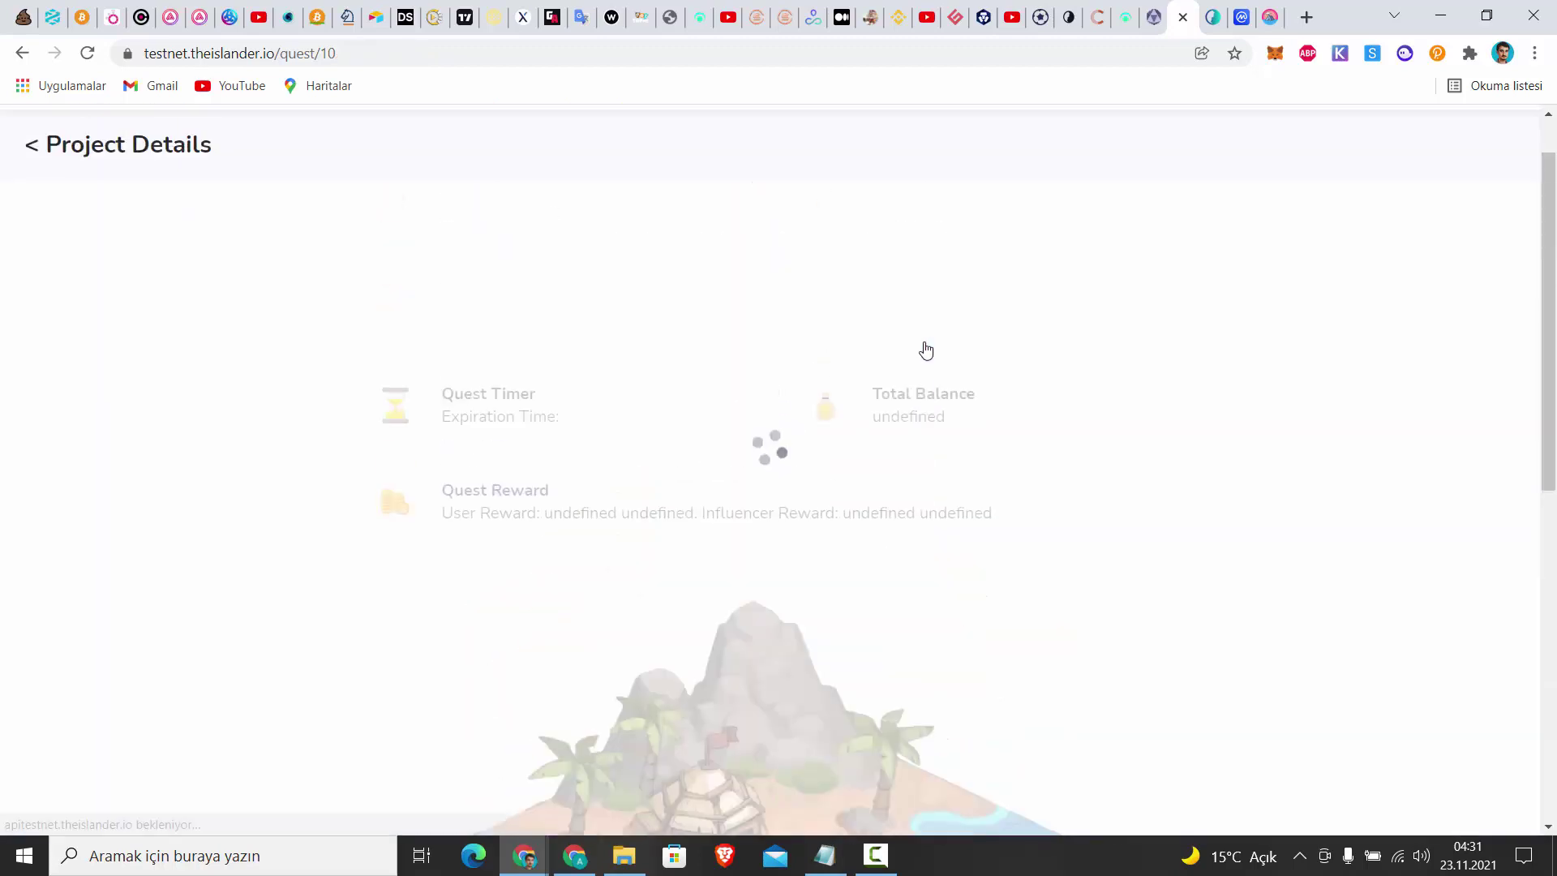
# Pass the reCAPTCHA check for the finished Islander 101 task and claim the quest reward
pyautogui.scroll(-4, 918, 355)
pyautogui.scroll(-4, 905, 376)
pyautogui.click(661, 540)
pyautogui.click(744, 619)
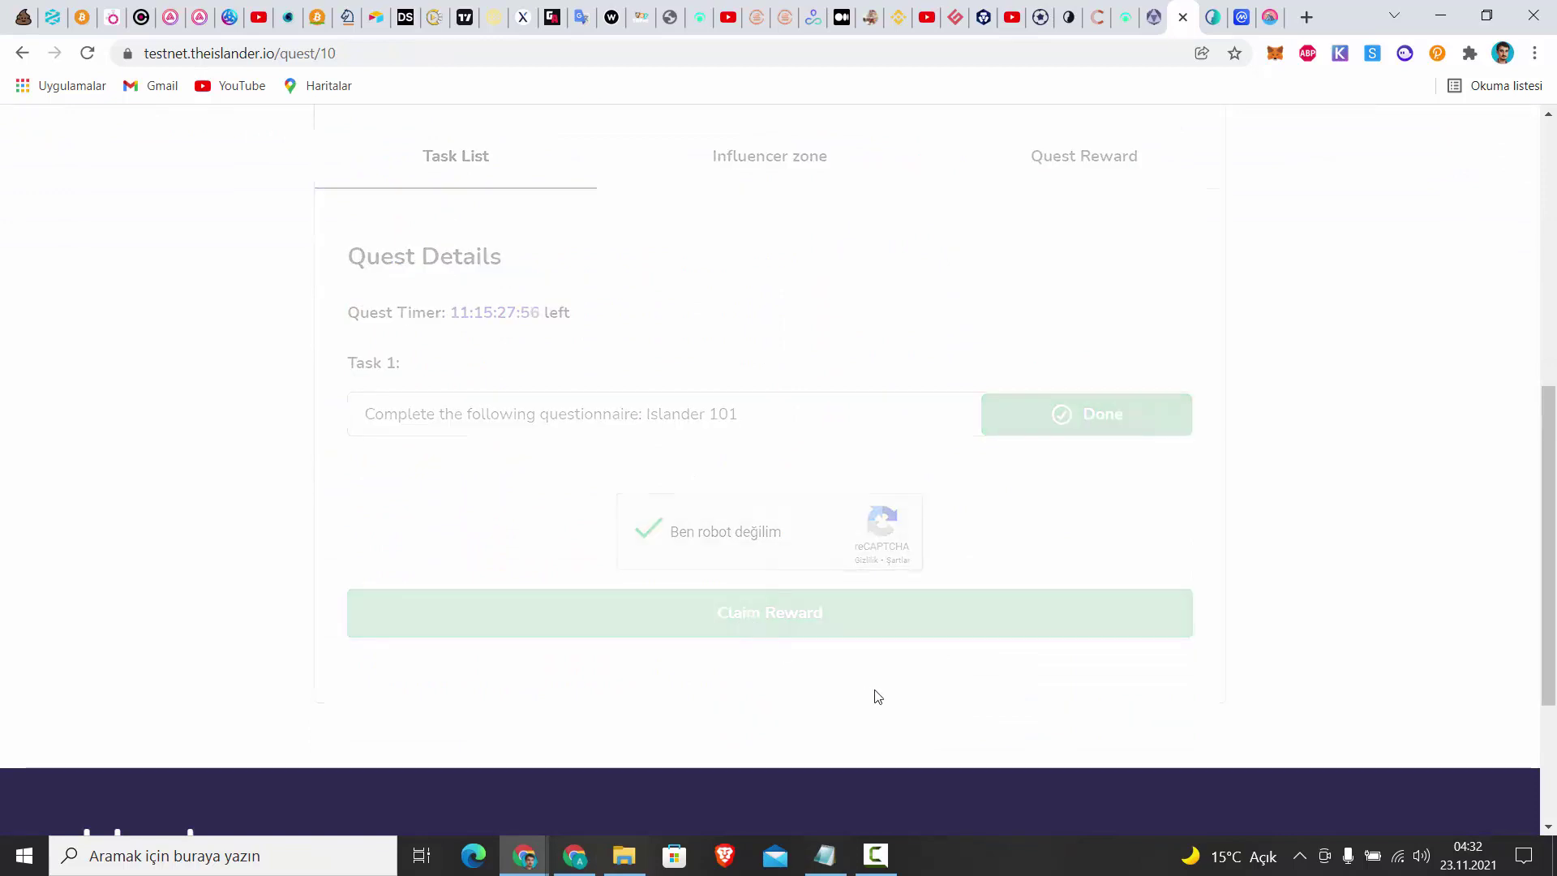
# Confirm the reward claim's contract interaction on the Avalanche Fuji Testnet in MetaMask
pyautogui.moveTo(1282, 14); pyautogui.dragTo(1135, 59)
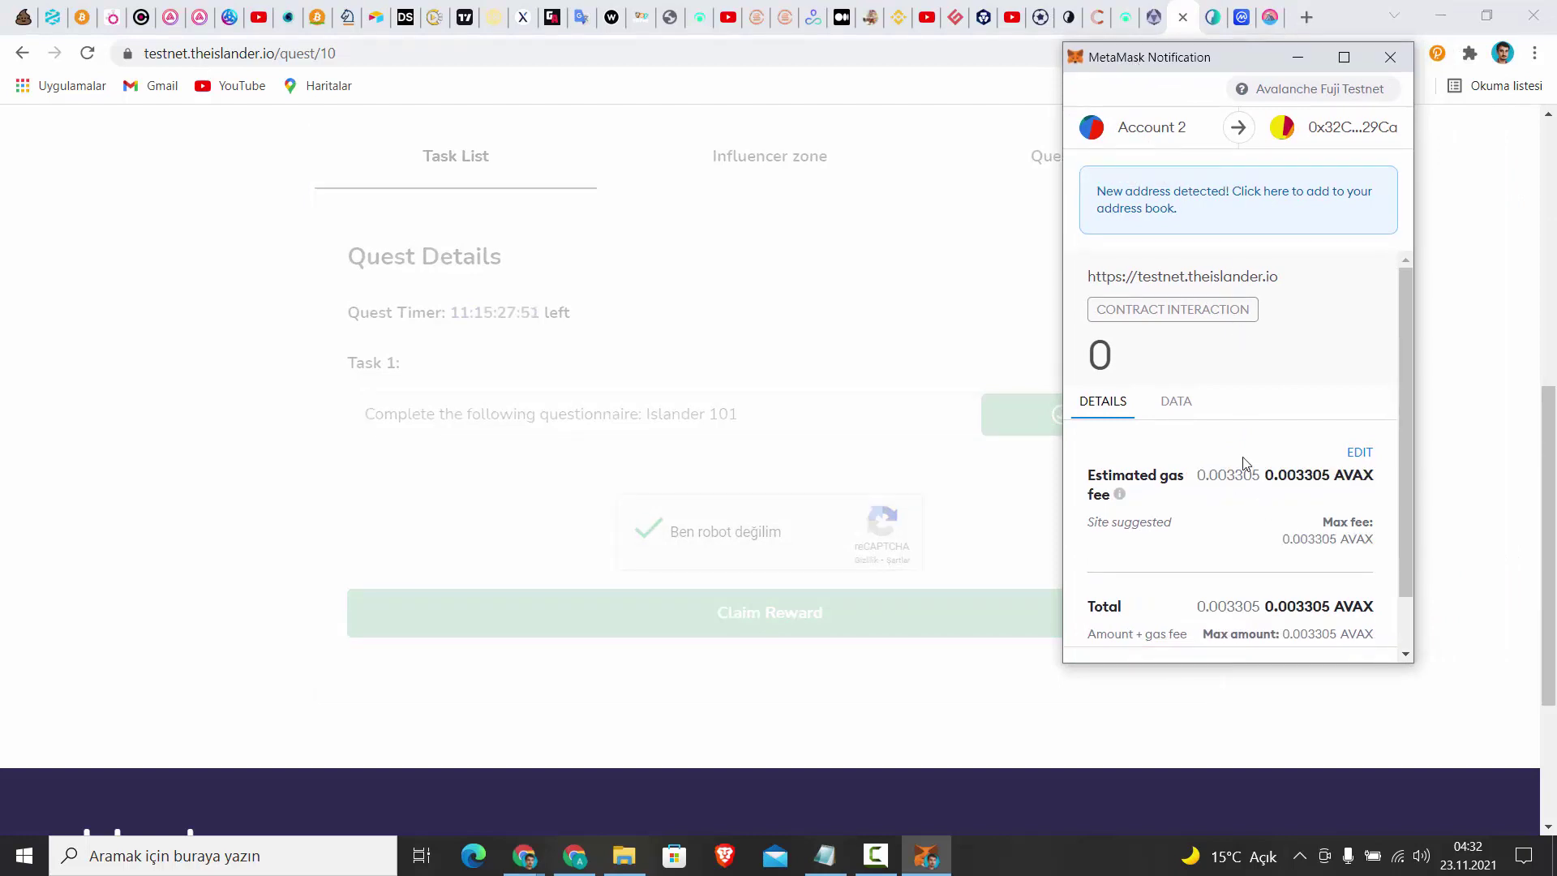
pyautogui.scroll(-2, 1249, 422)
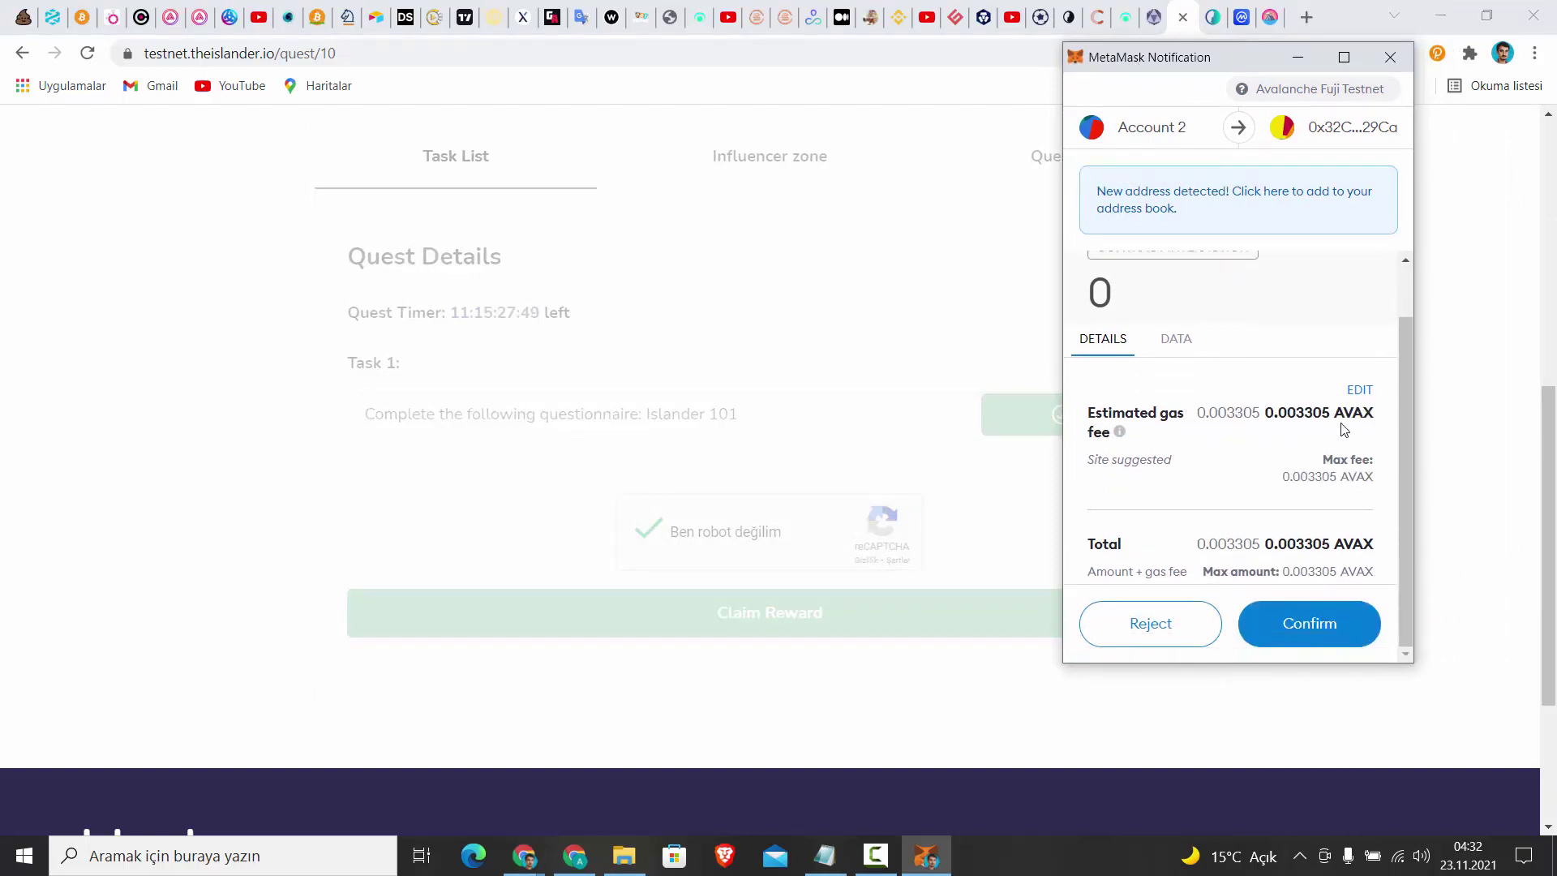
pyautogui.click(1319, 642)
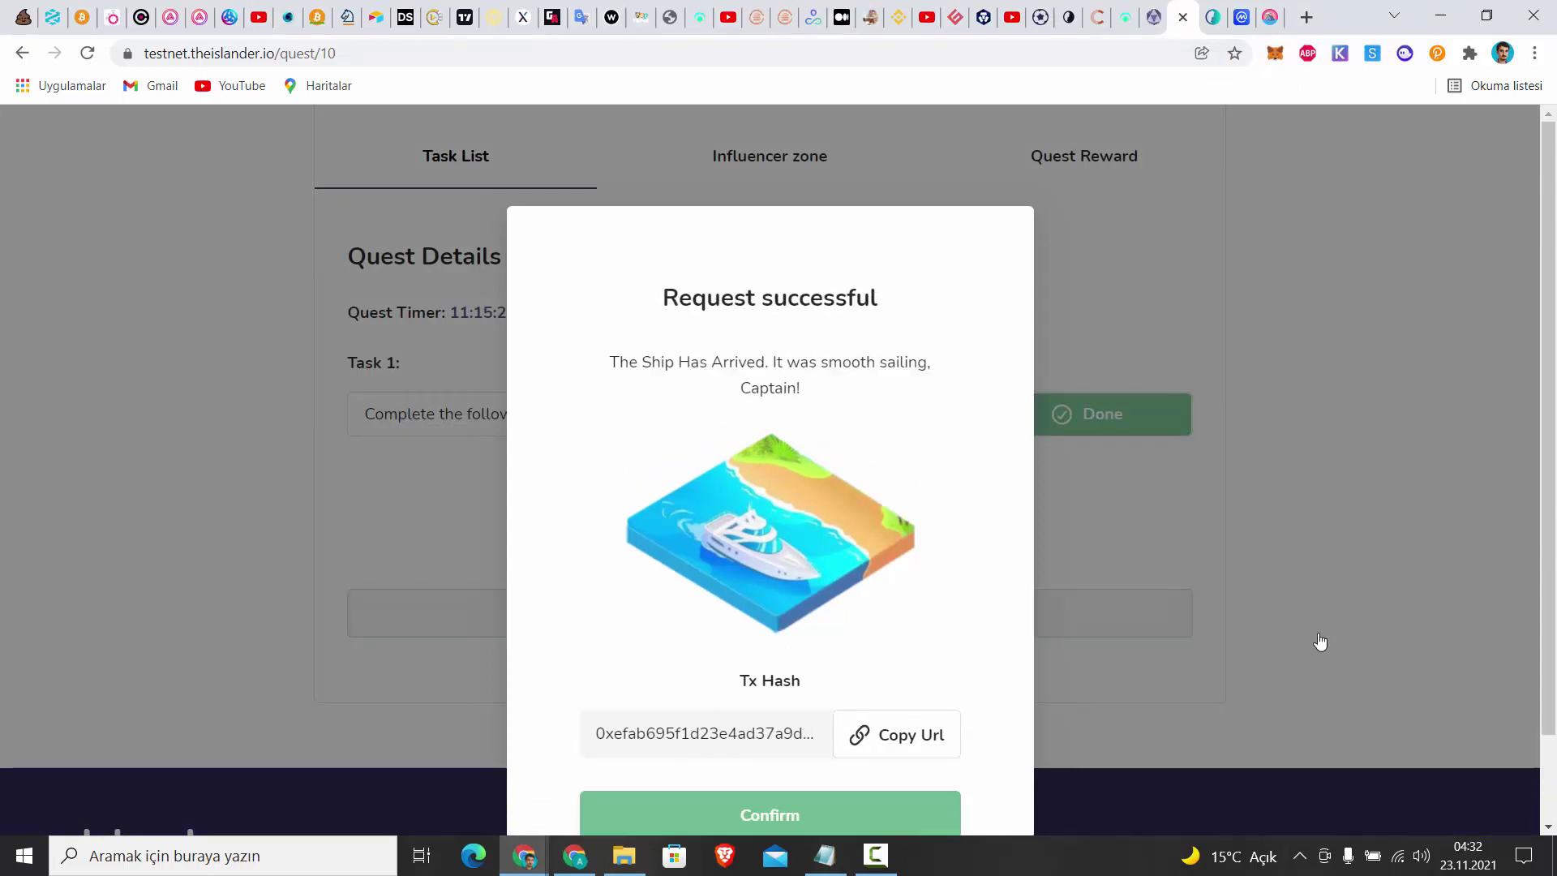
# Copy the reward claim's transaction hash URL and close the request dialog
pyautogui.scroll(-2, 827, 567)
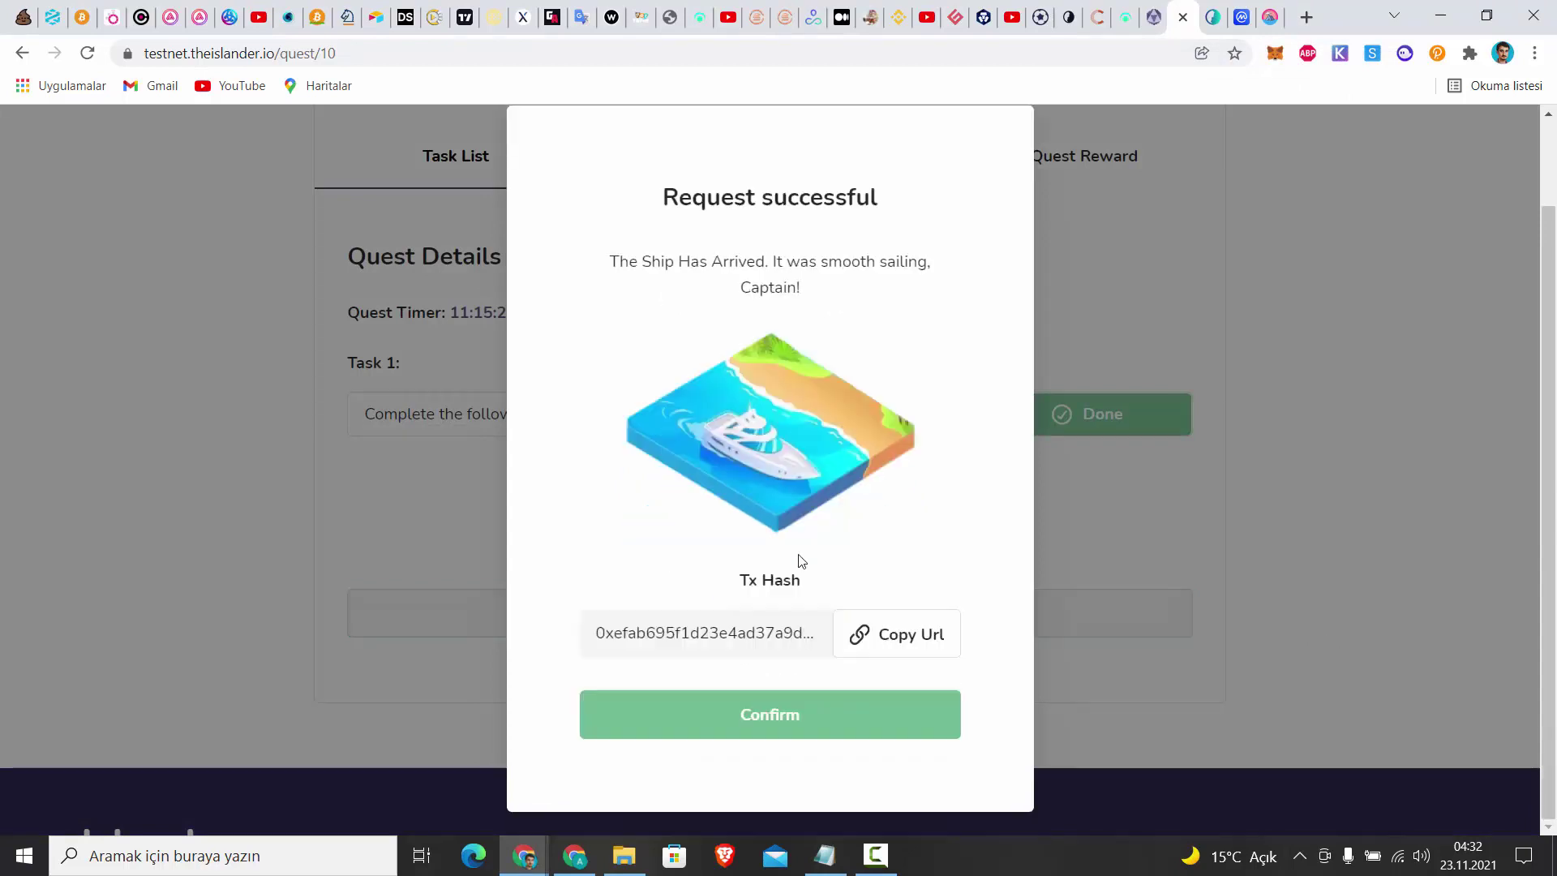
pyautogui.click(882, 641)
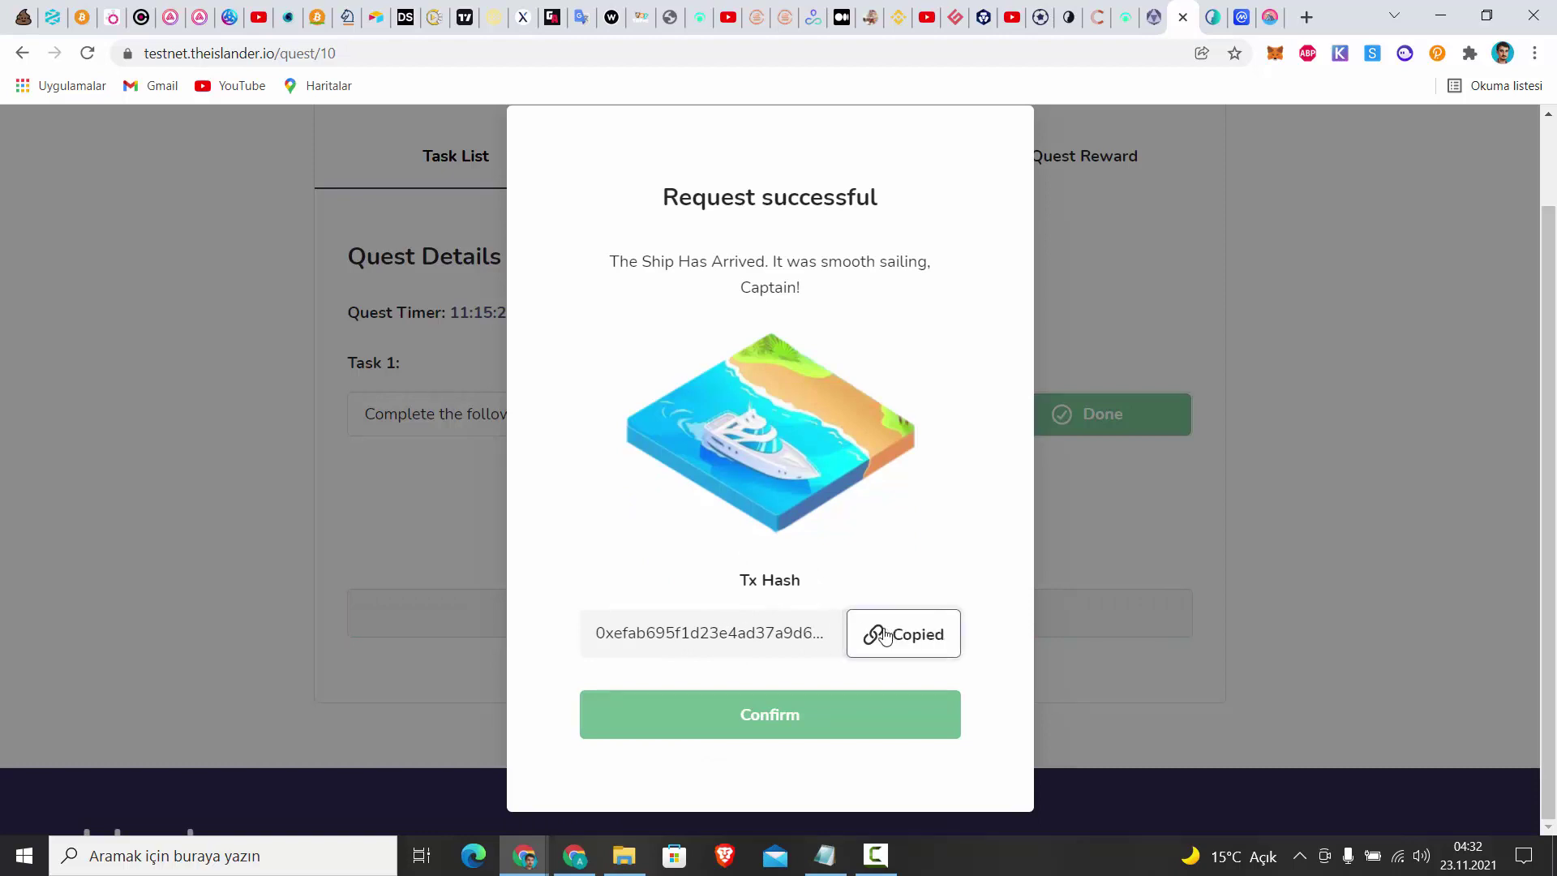
pyautogui.click(765, 718)
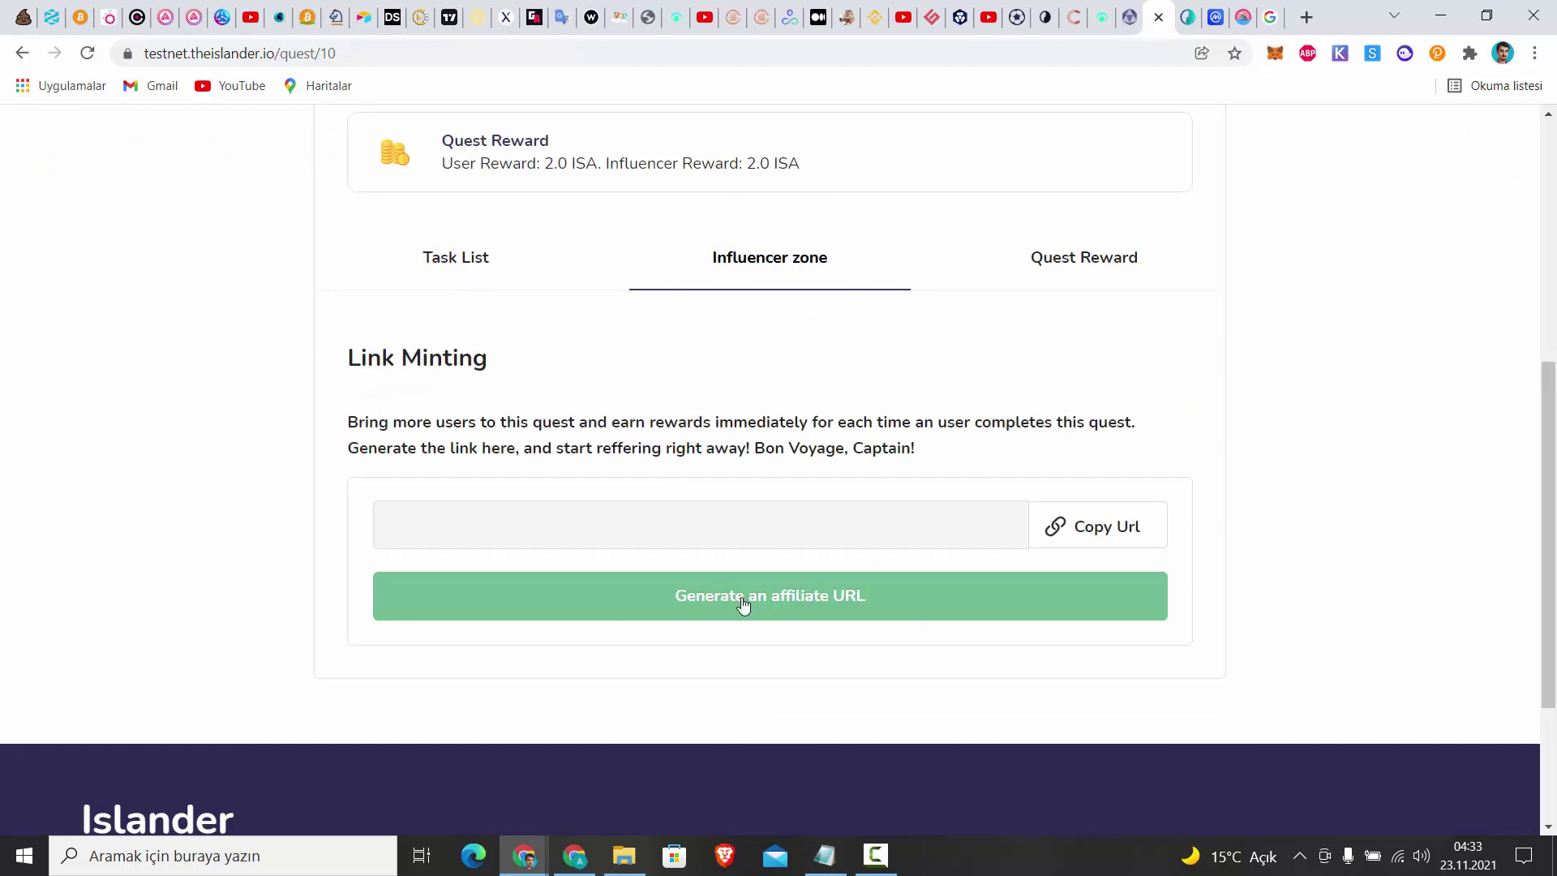
# Generate an affiliate URL for the quest in the Influencer zone, approve its transaction, and close the request dialog
pyautogui.click(858, 601)
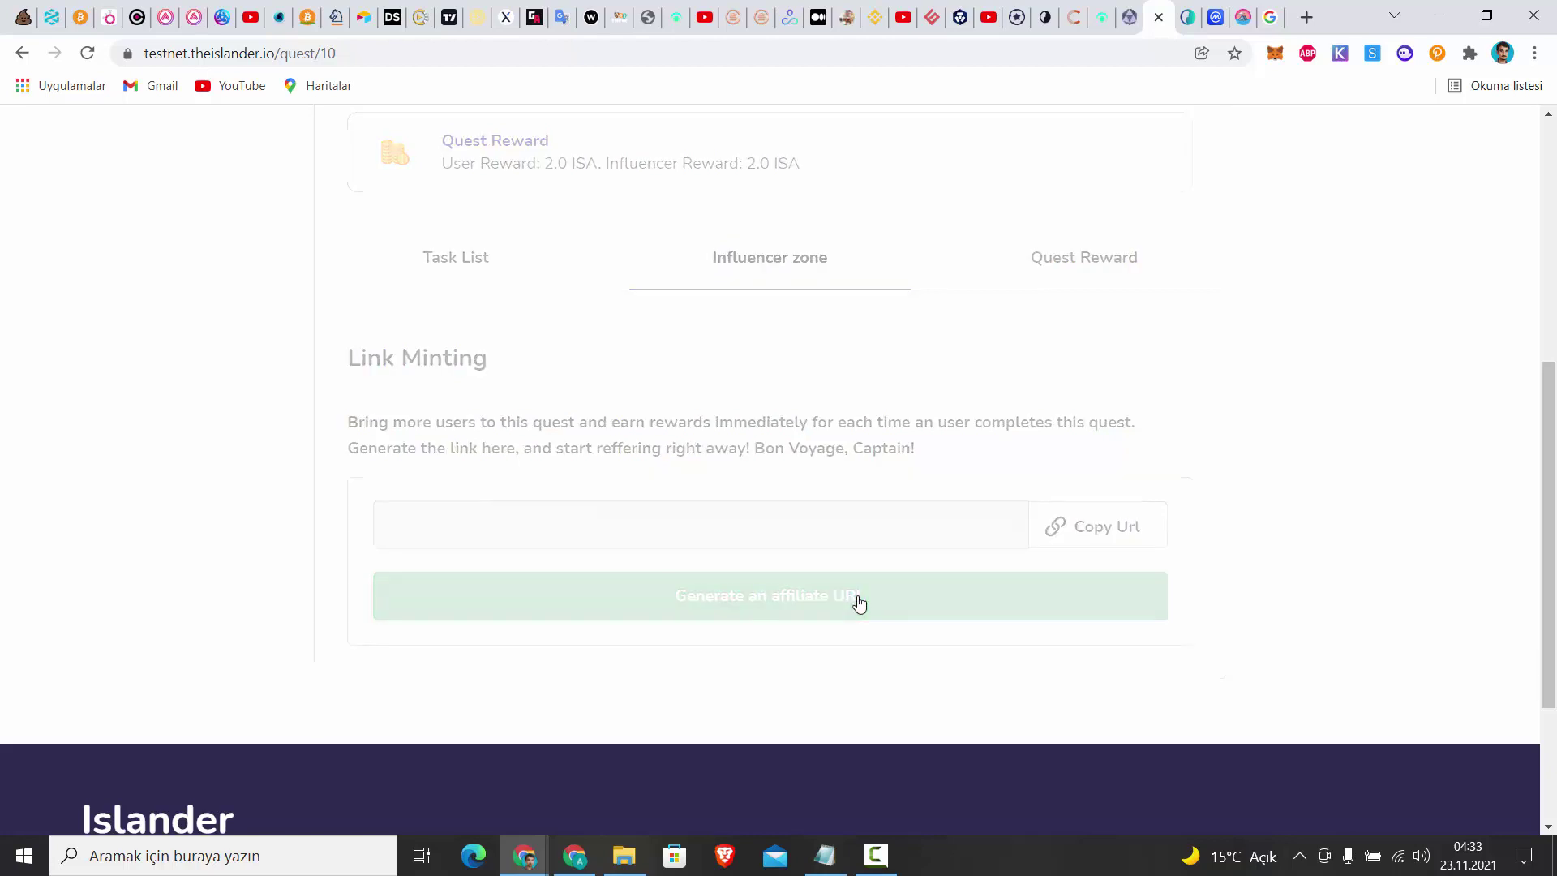
pyautogui.click(1460, 592)
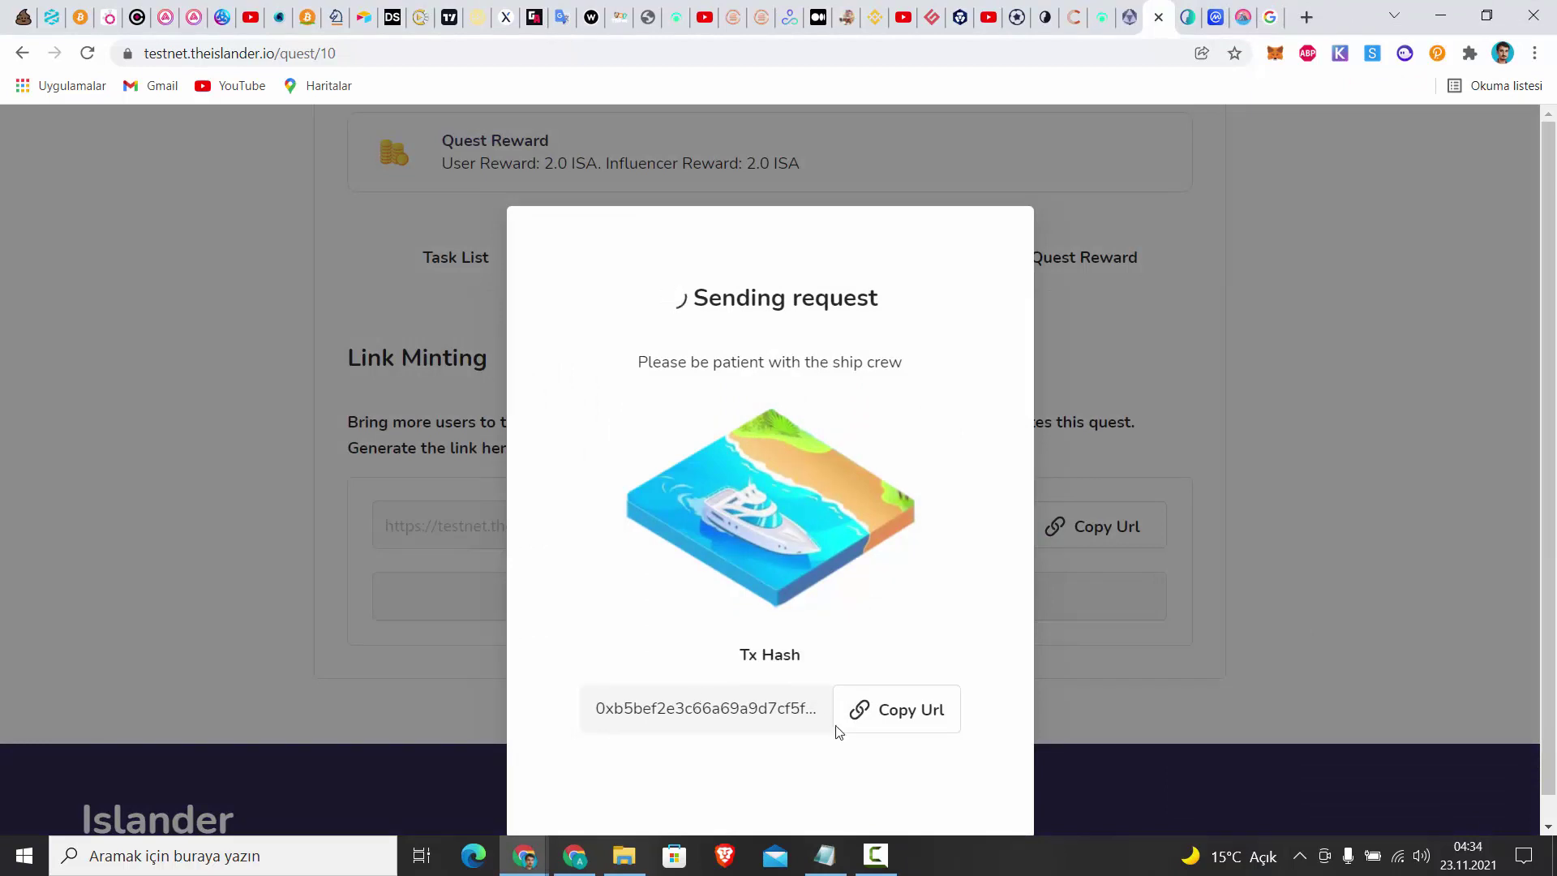
pyautogui.click(896, 710)
pyautogui.click(753, 734)
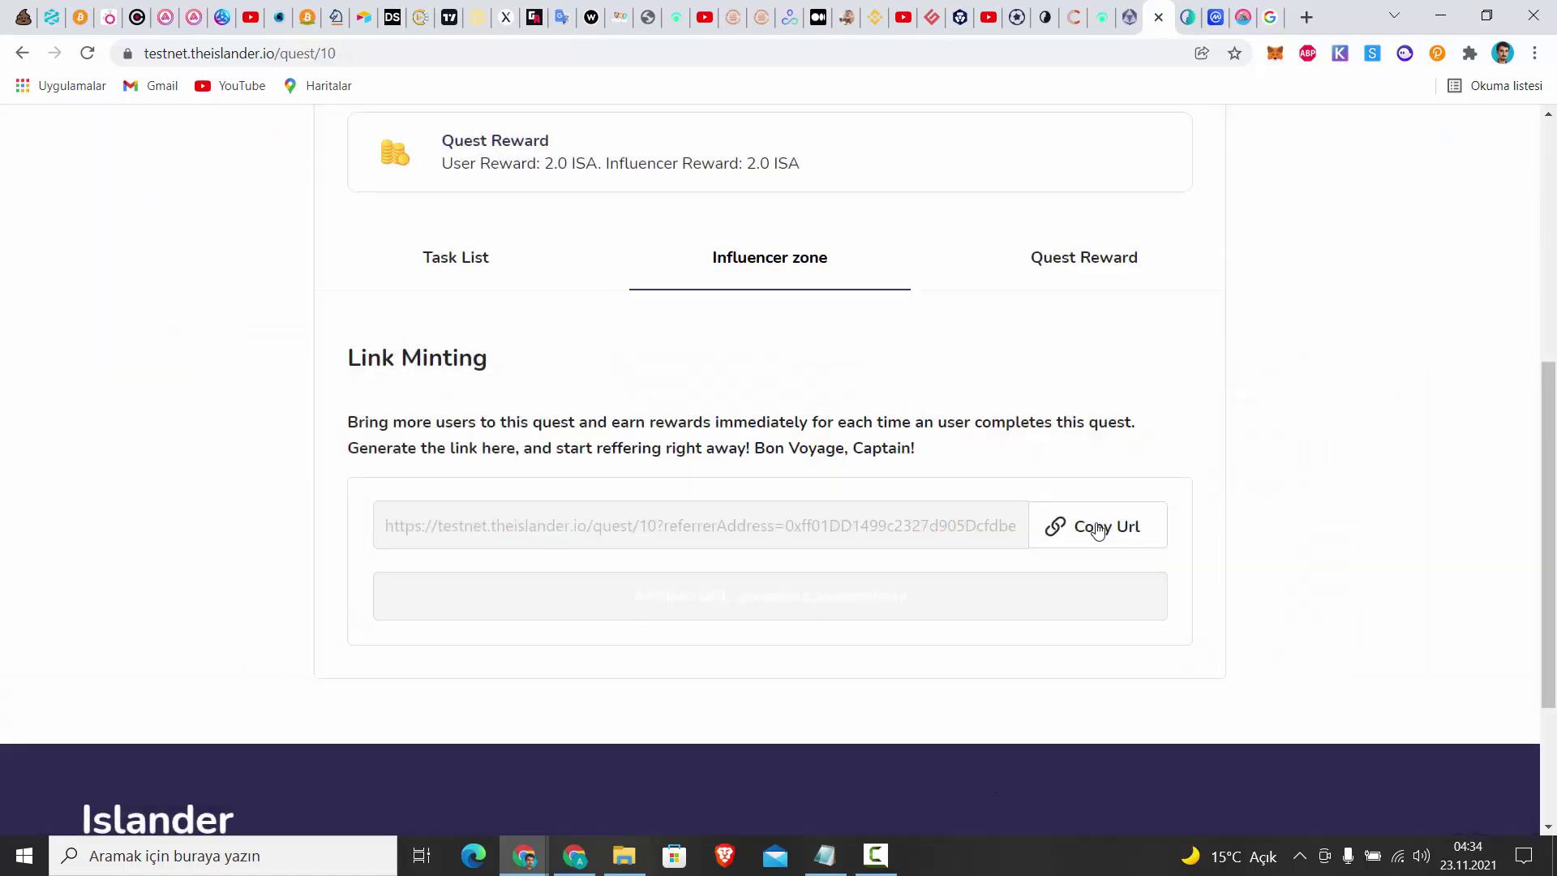
# Copy the minted affiliate URL and submit it as the Your Affiliate Link answer on the airdrop entry page
pyautogui.doubleClick(550, 529)
pyautogui.click(1101, 519)
pyautogui.hotkey('ctrl', 'shift', 'Tab')
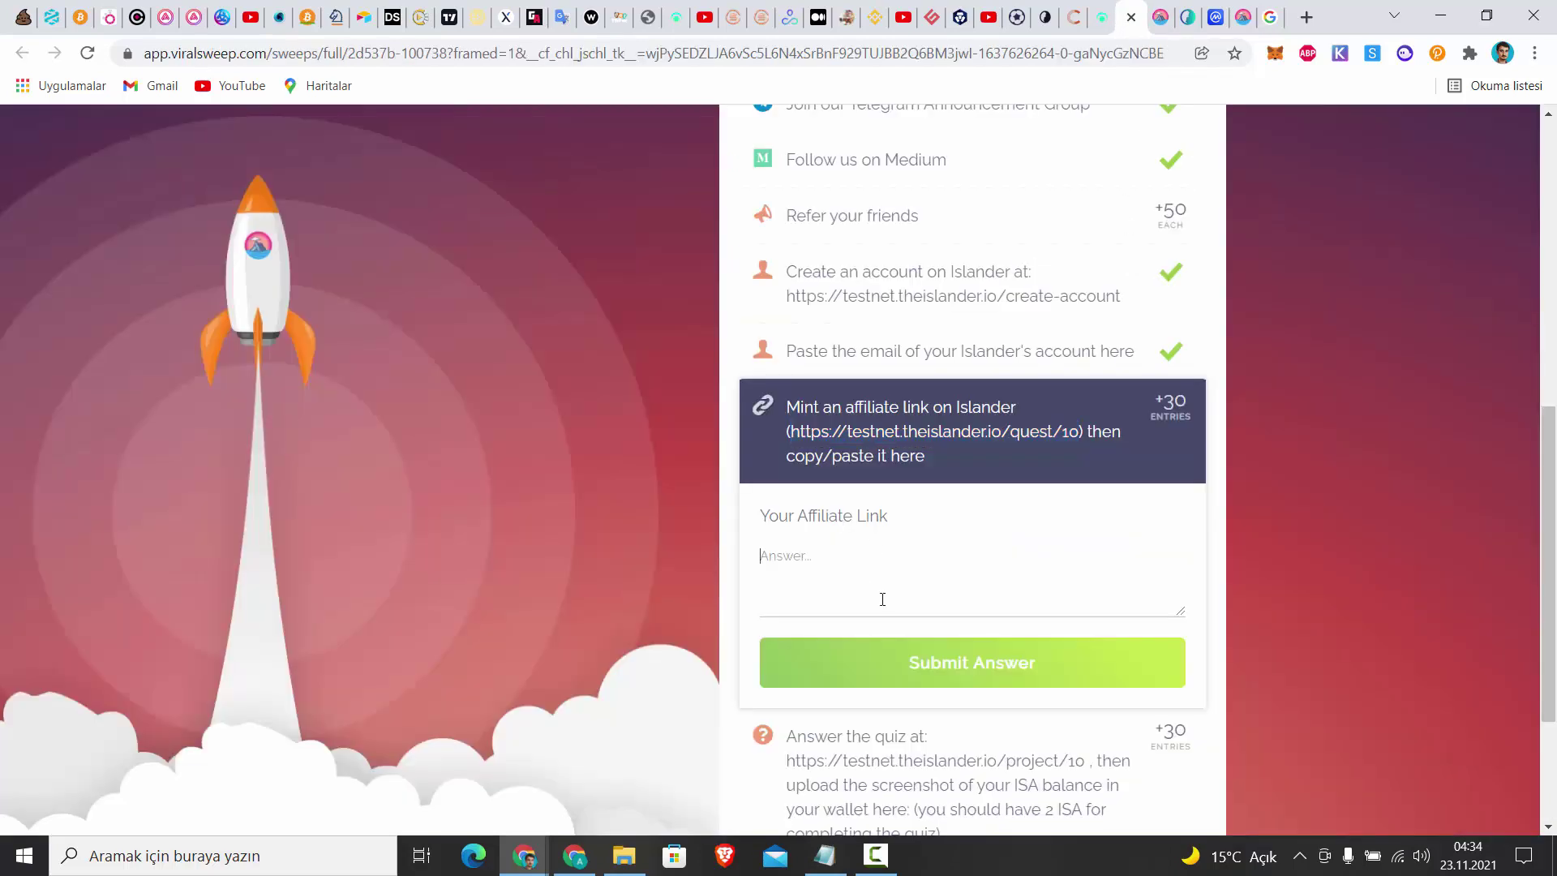
pyautogui.rightClick(881, 596)
pyautogui.click(937, 440)
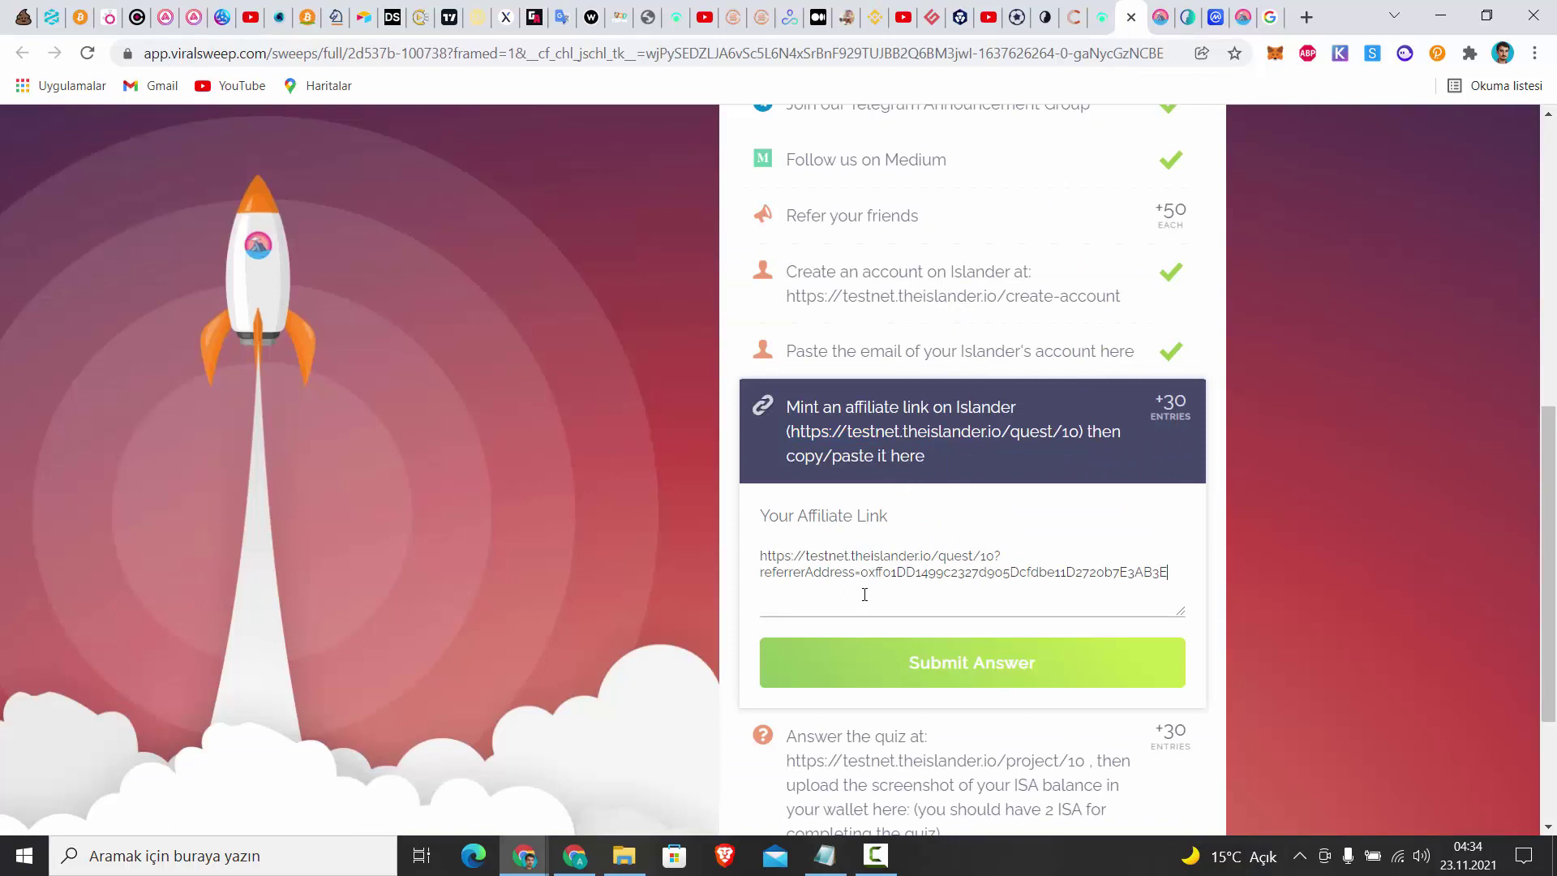
pyautogui.click(919, 661)
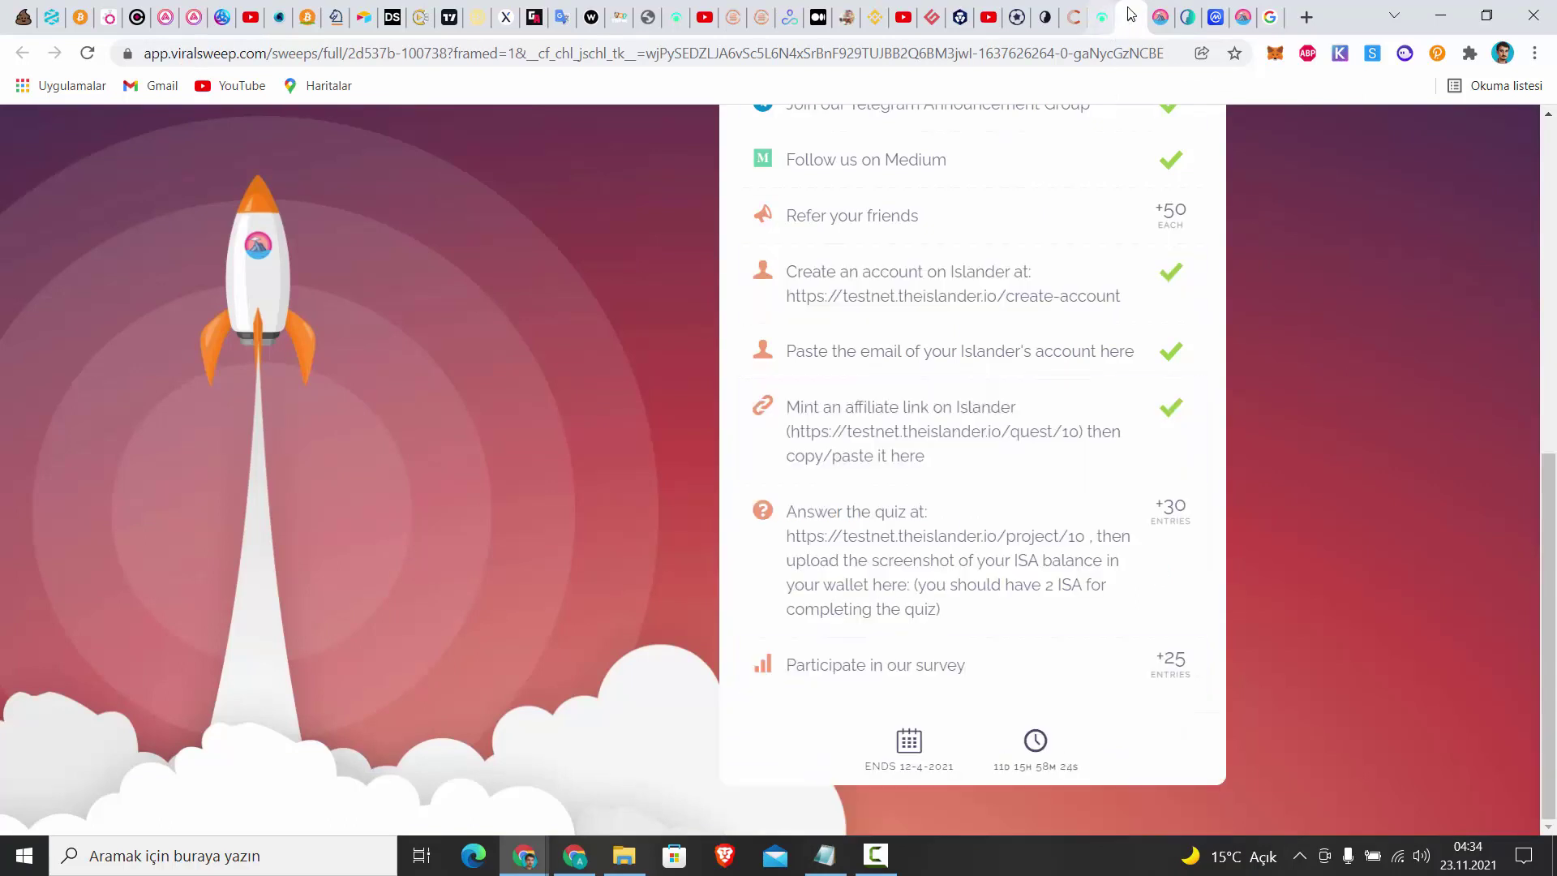
# Copy the ISA token contract address from the quest's Token Reward details and show the wallet's assets in MetaMask
pyautogui.click(1161, 16)
pyautogui.doubleClick(496, 532)
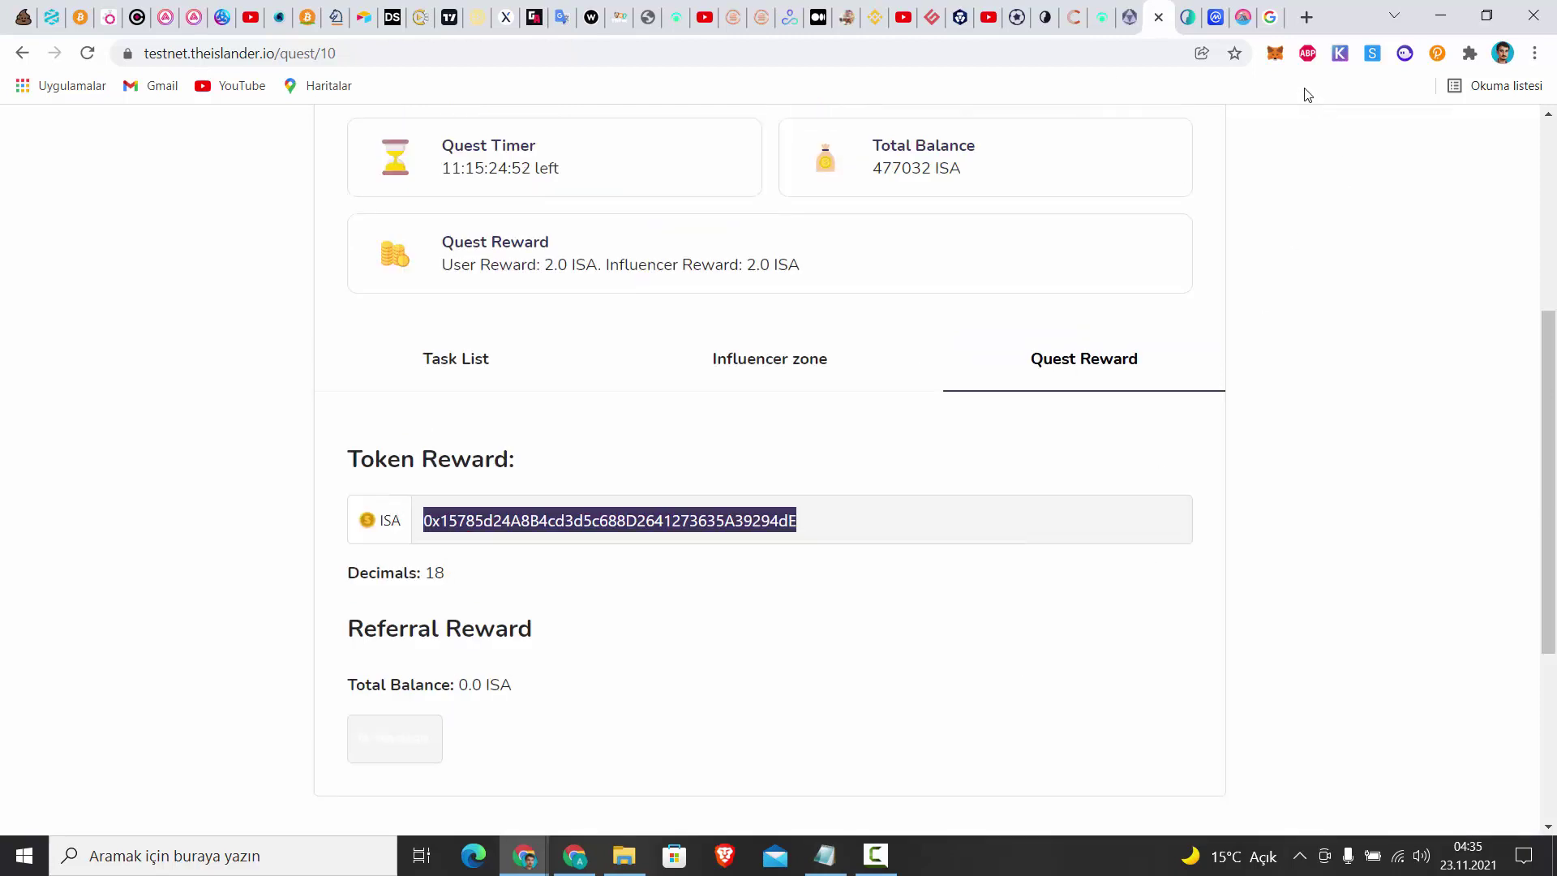
pyautogui.click(1275, 53)
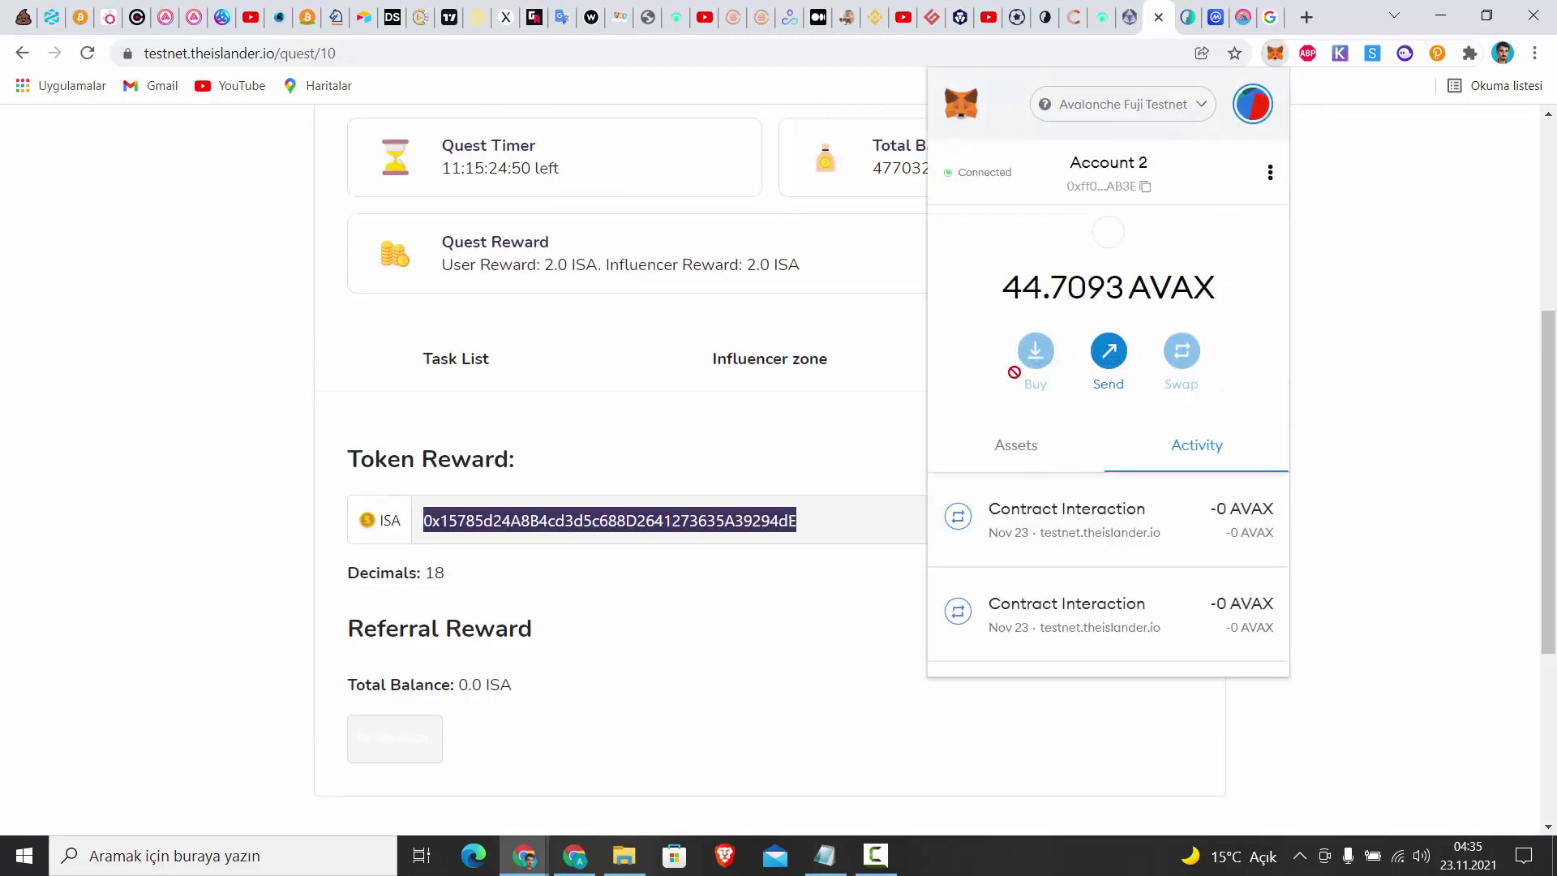
pyautogui.click(1014, 444)
pyautogui.scroll(-4, 1071, 519)
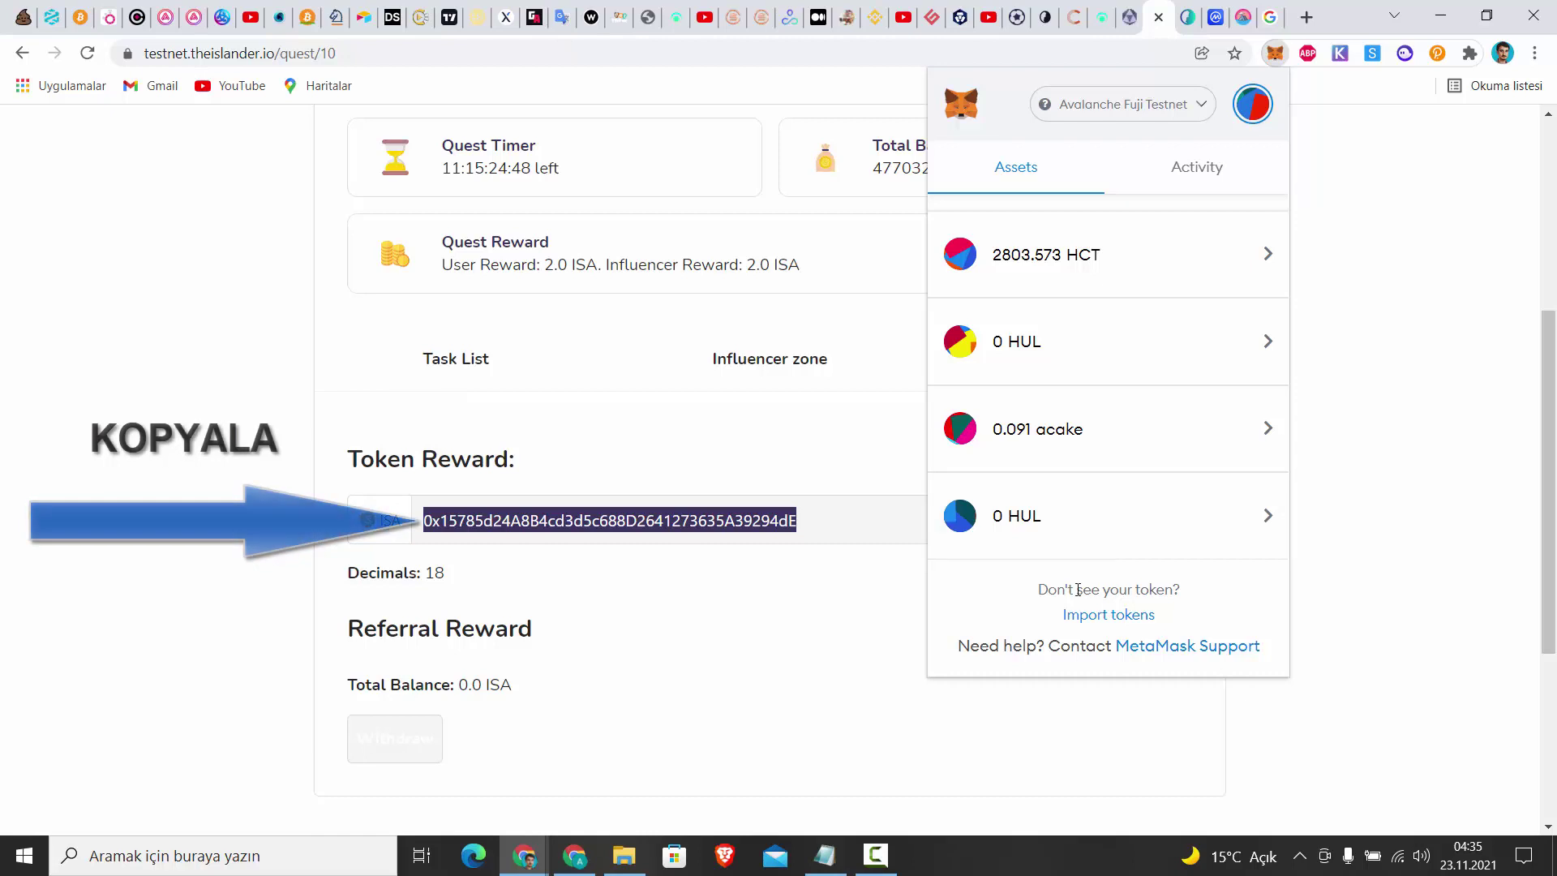
# Import the ISA custom token into MetaMask using the copied contract address
pyautogui.click(1083, 615)
pyautogui.rightClick(1011, 415)
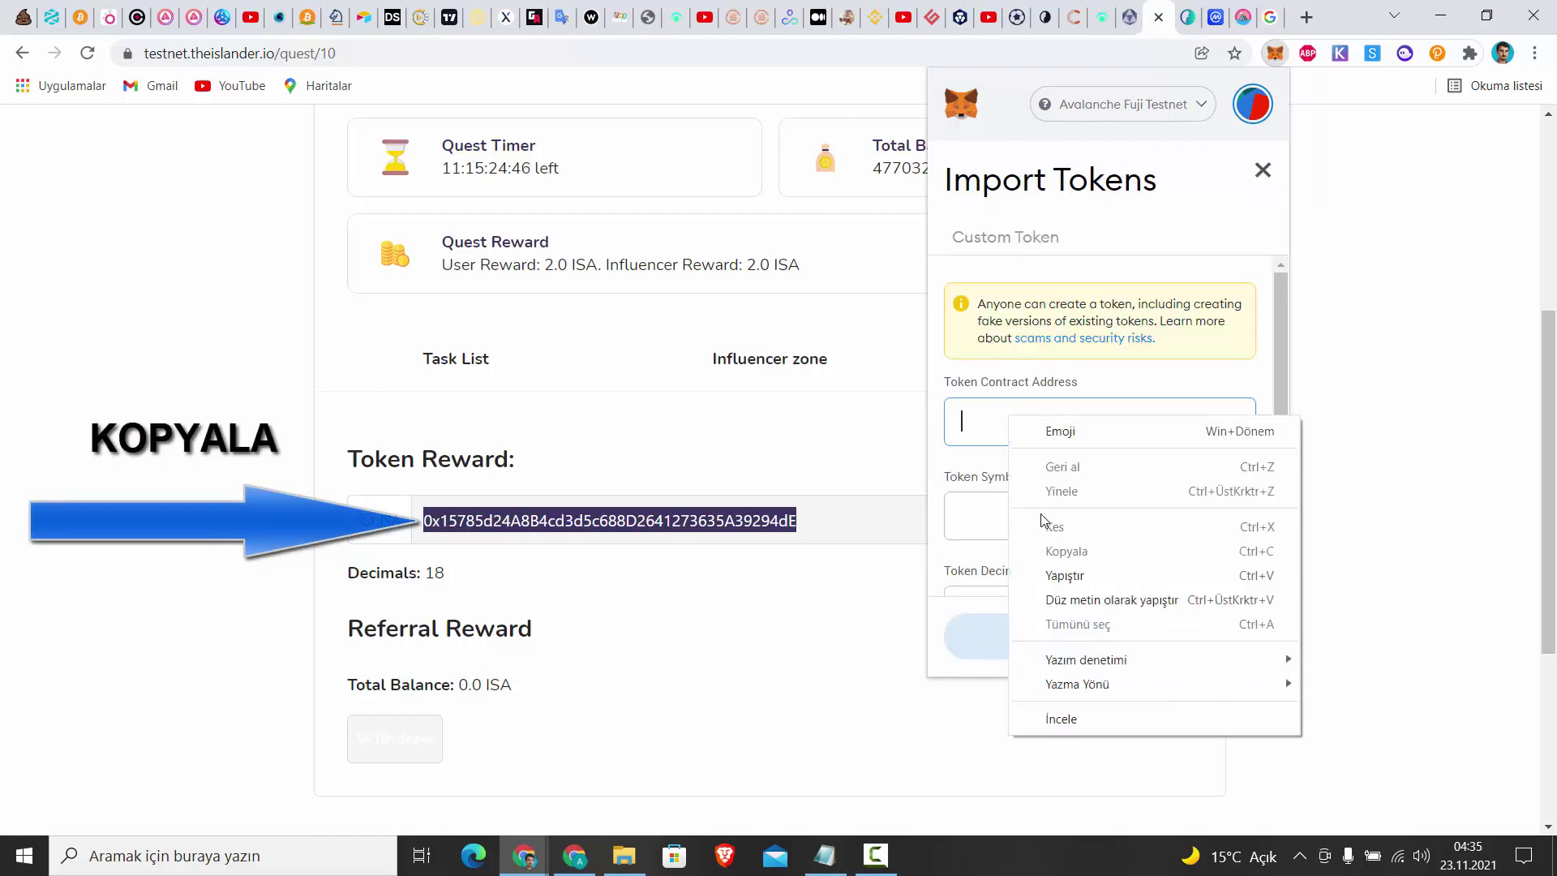
pyautogui.click(1049, 574)
pyautogui.scroll(-1, 1140, 576)
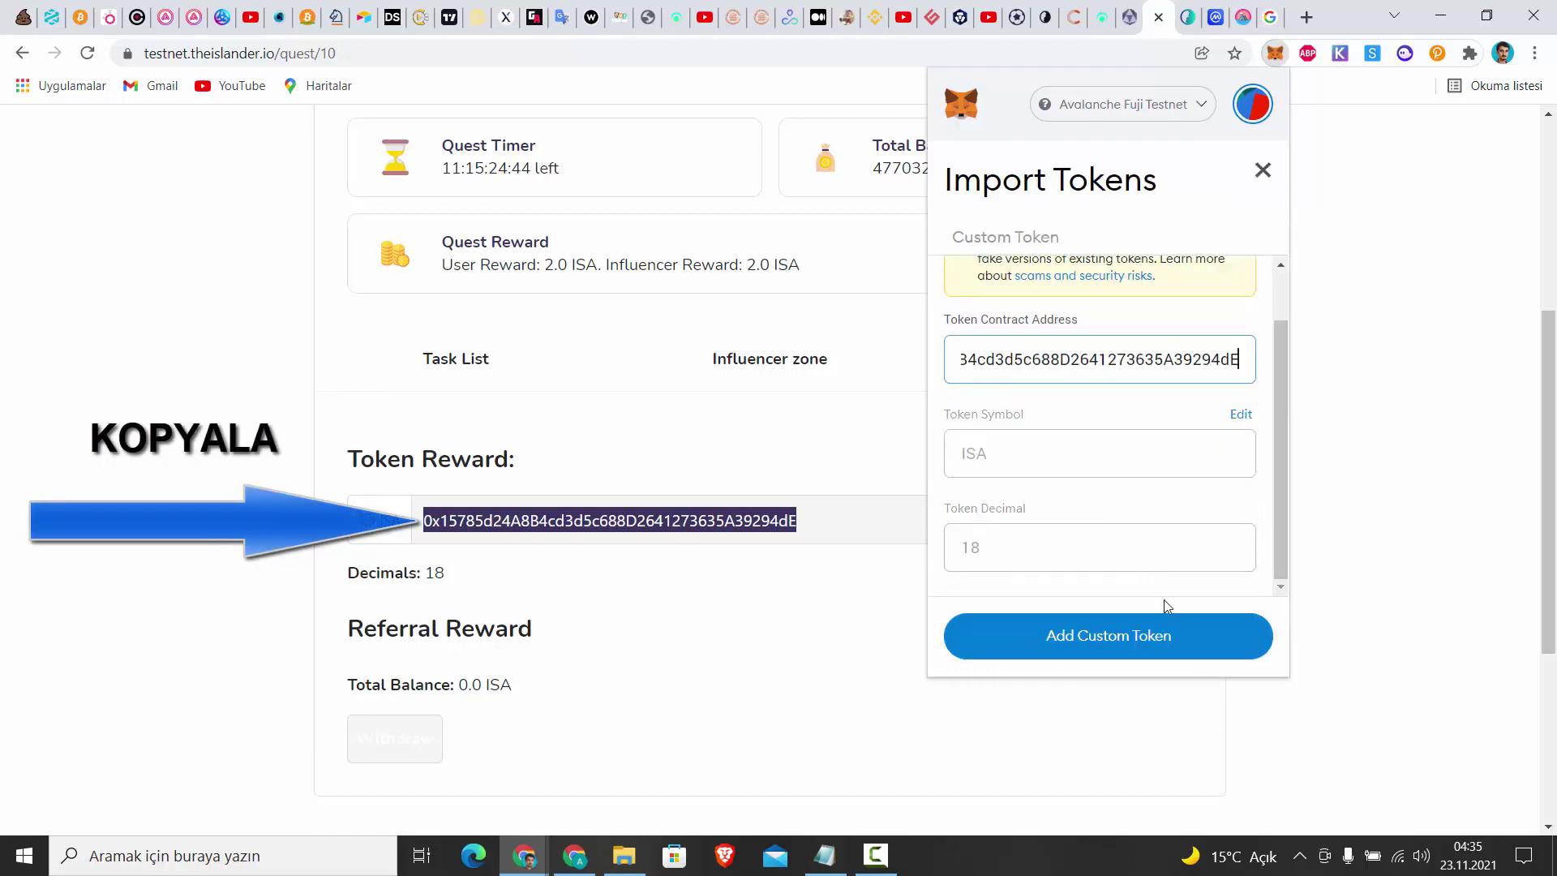
pyautogui.click(1144, 634)
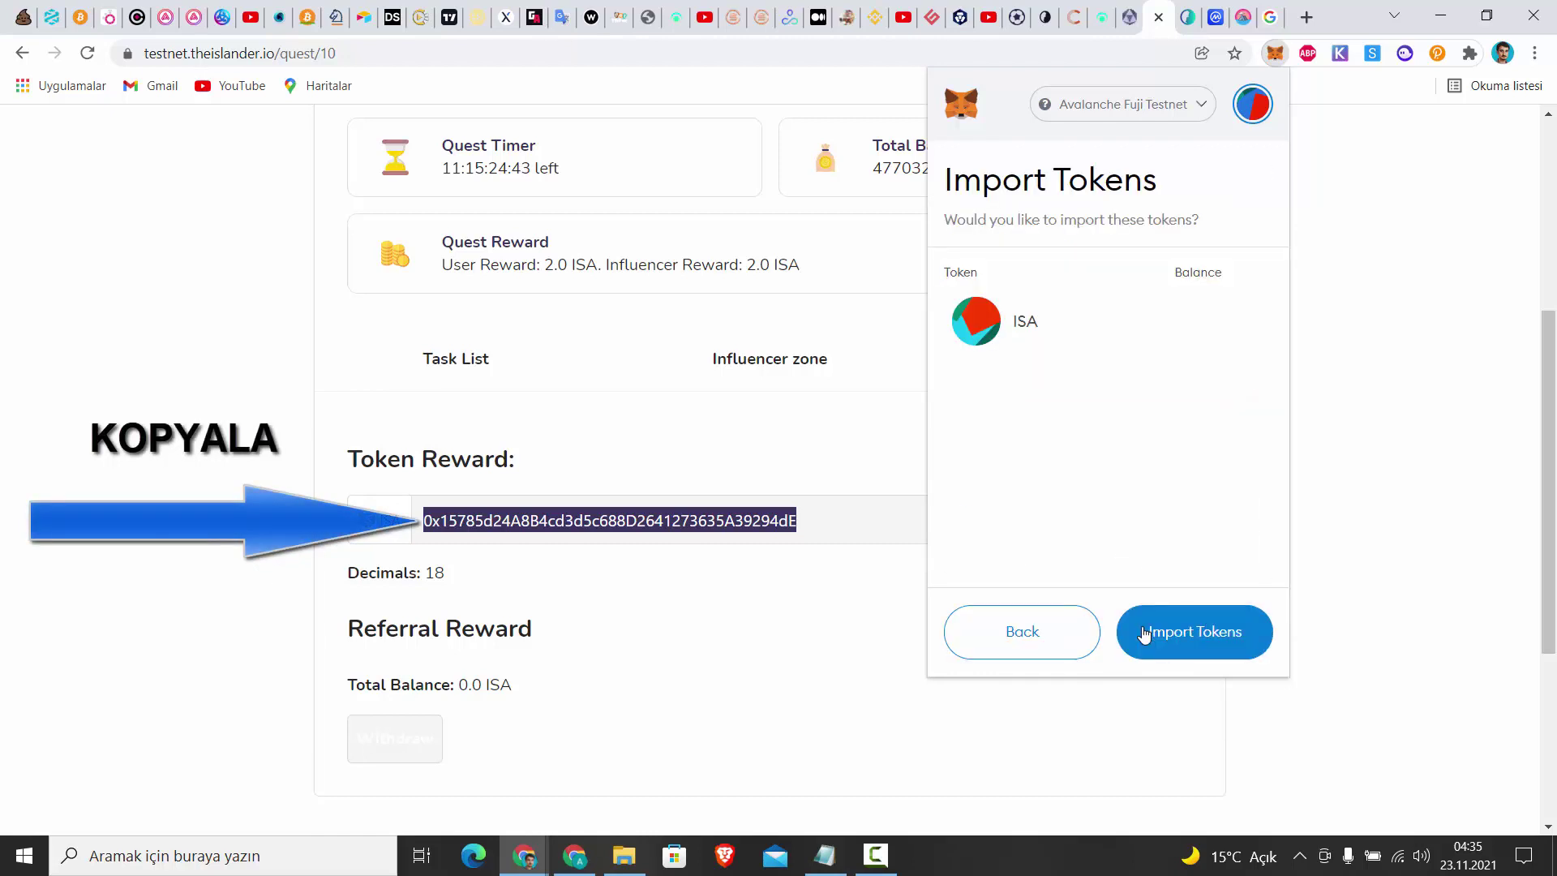
pyautogui.click(1189, 633)
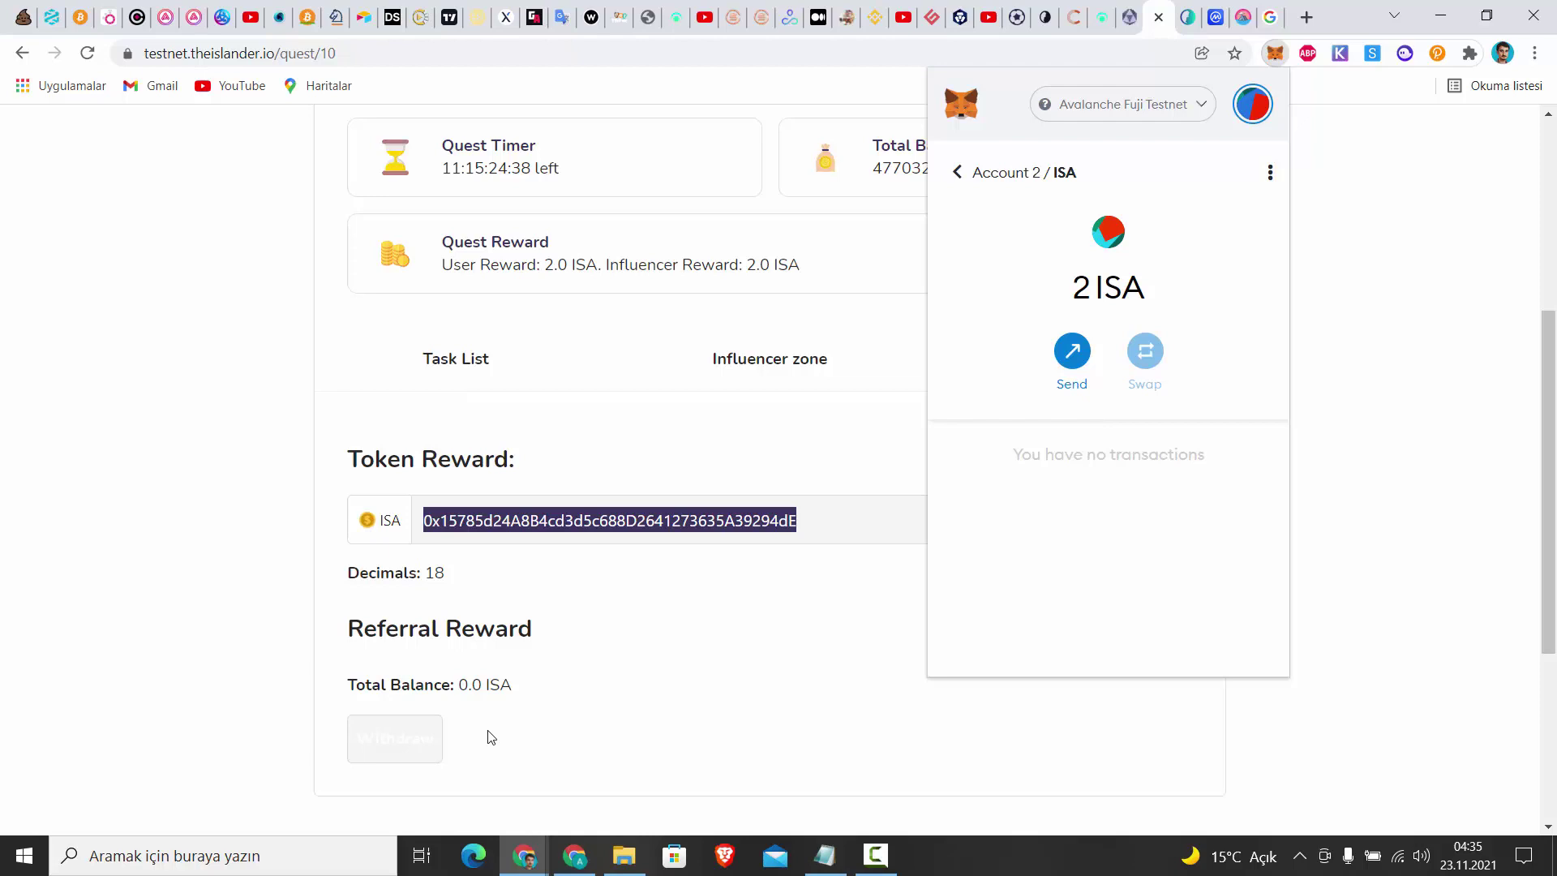
# Examine the Referral Reward section and the reward details of the Get to know Islander! quest
pyautogui.moveTo(348, 631); pyautogui.dragTo(526, 641)
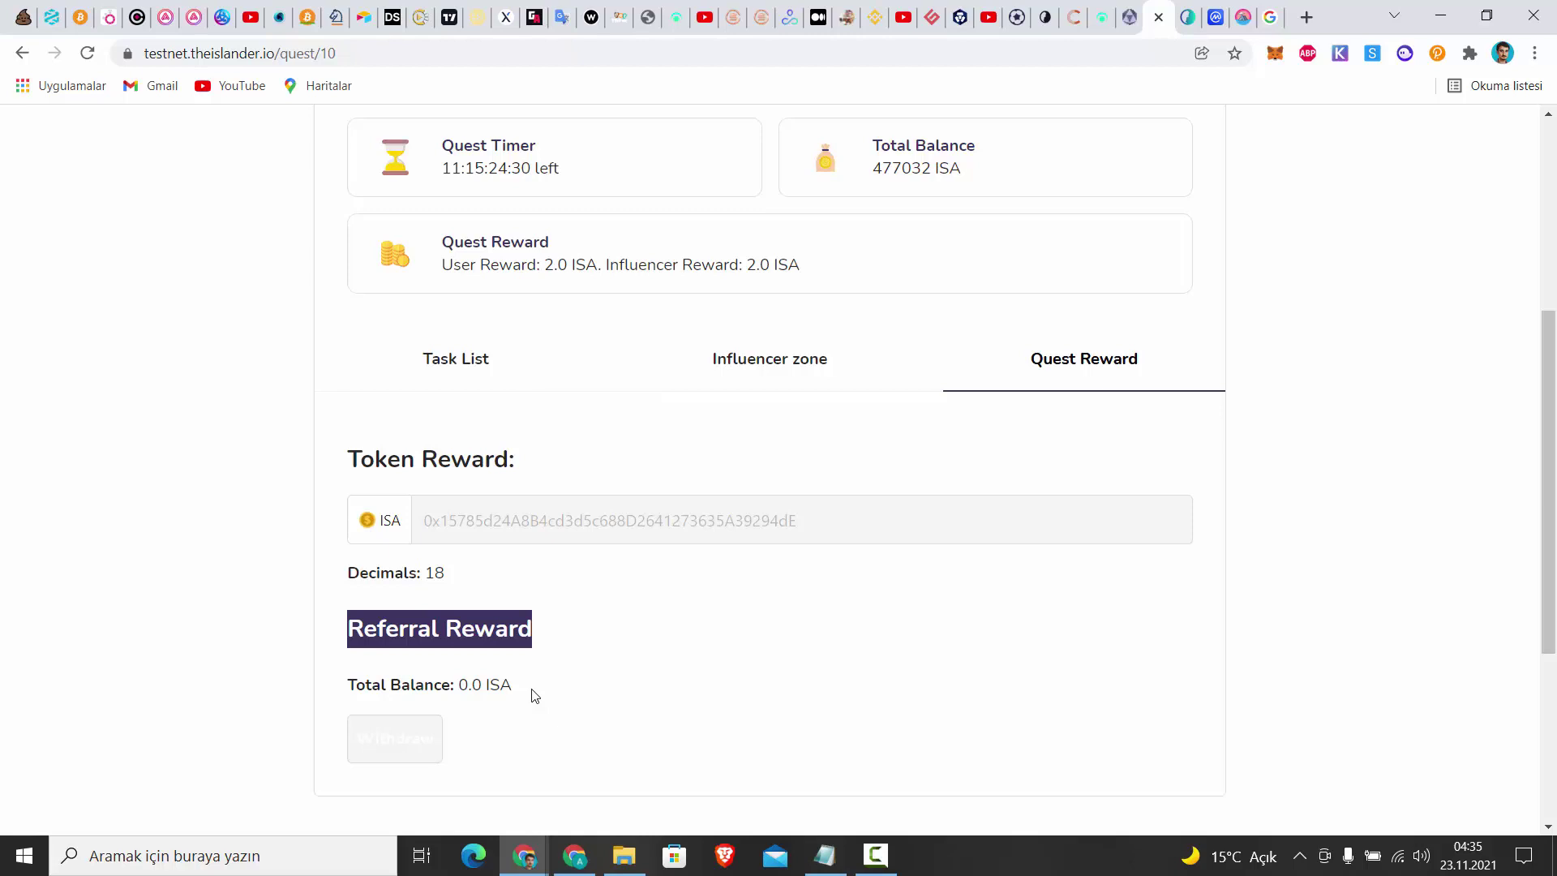
pyautogui.scroll(3, 533, 696)
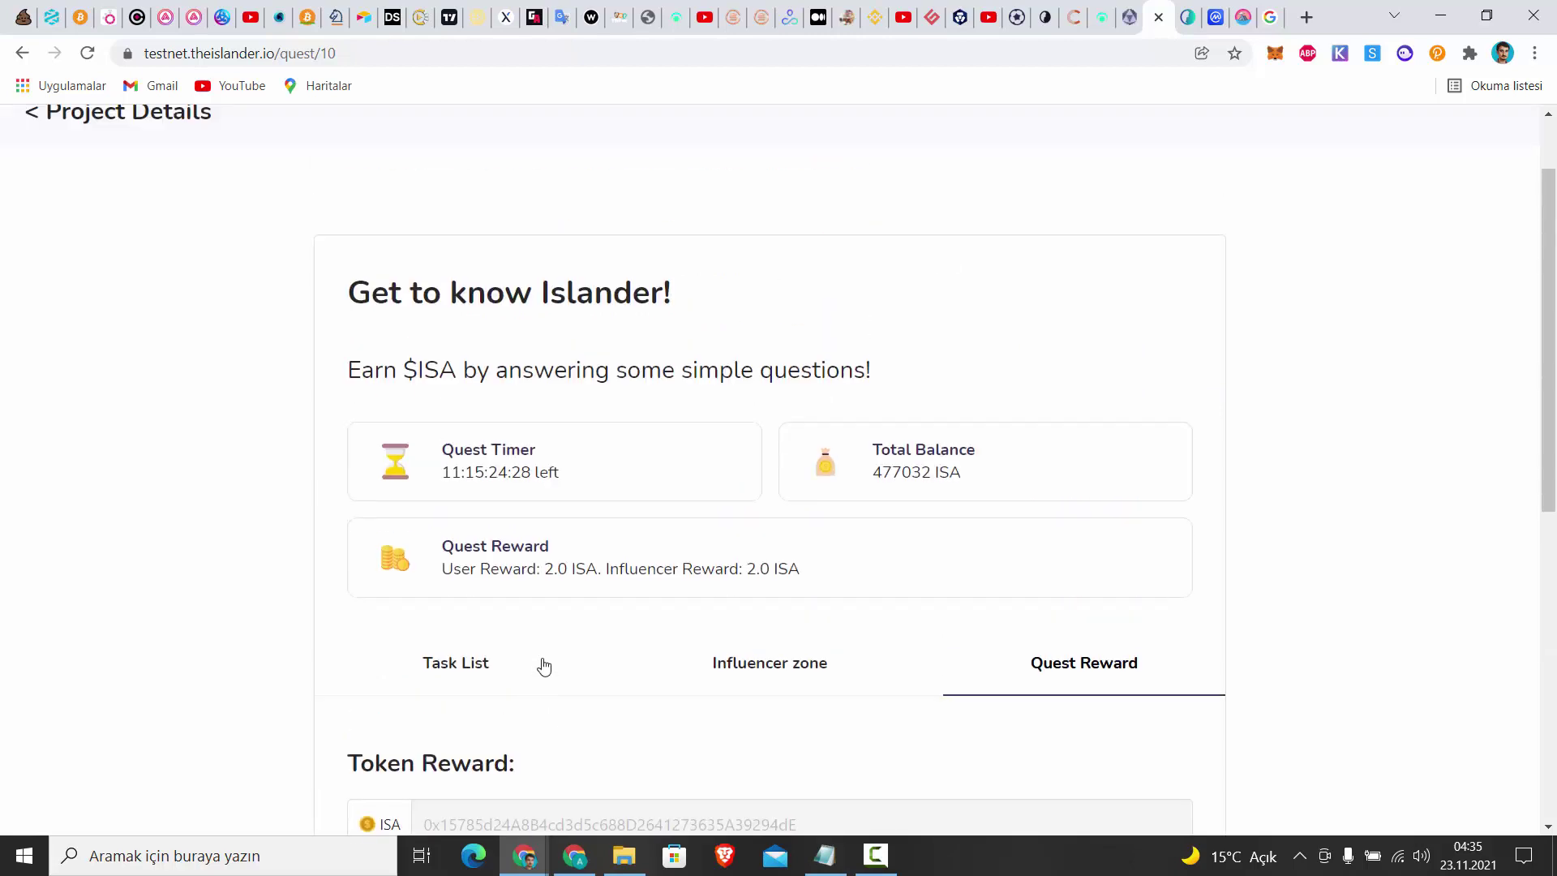
pyautogui.scroll(-5, 543, 663)
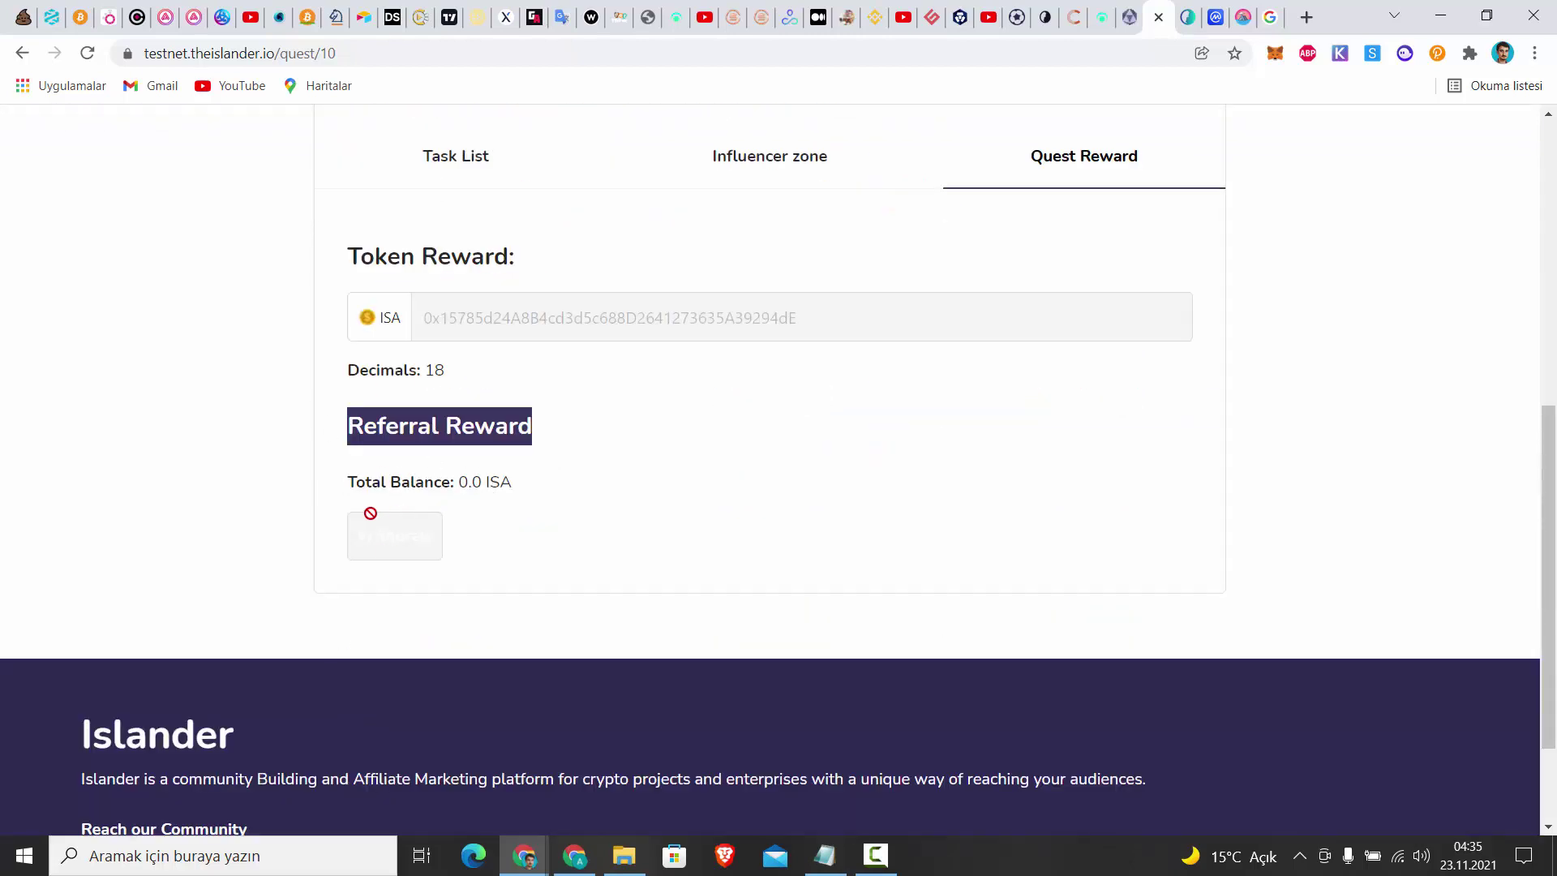
pyautogui.scroll(6, 1025, 625)
pyautogui.scroll(-4, 758, 626)
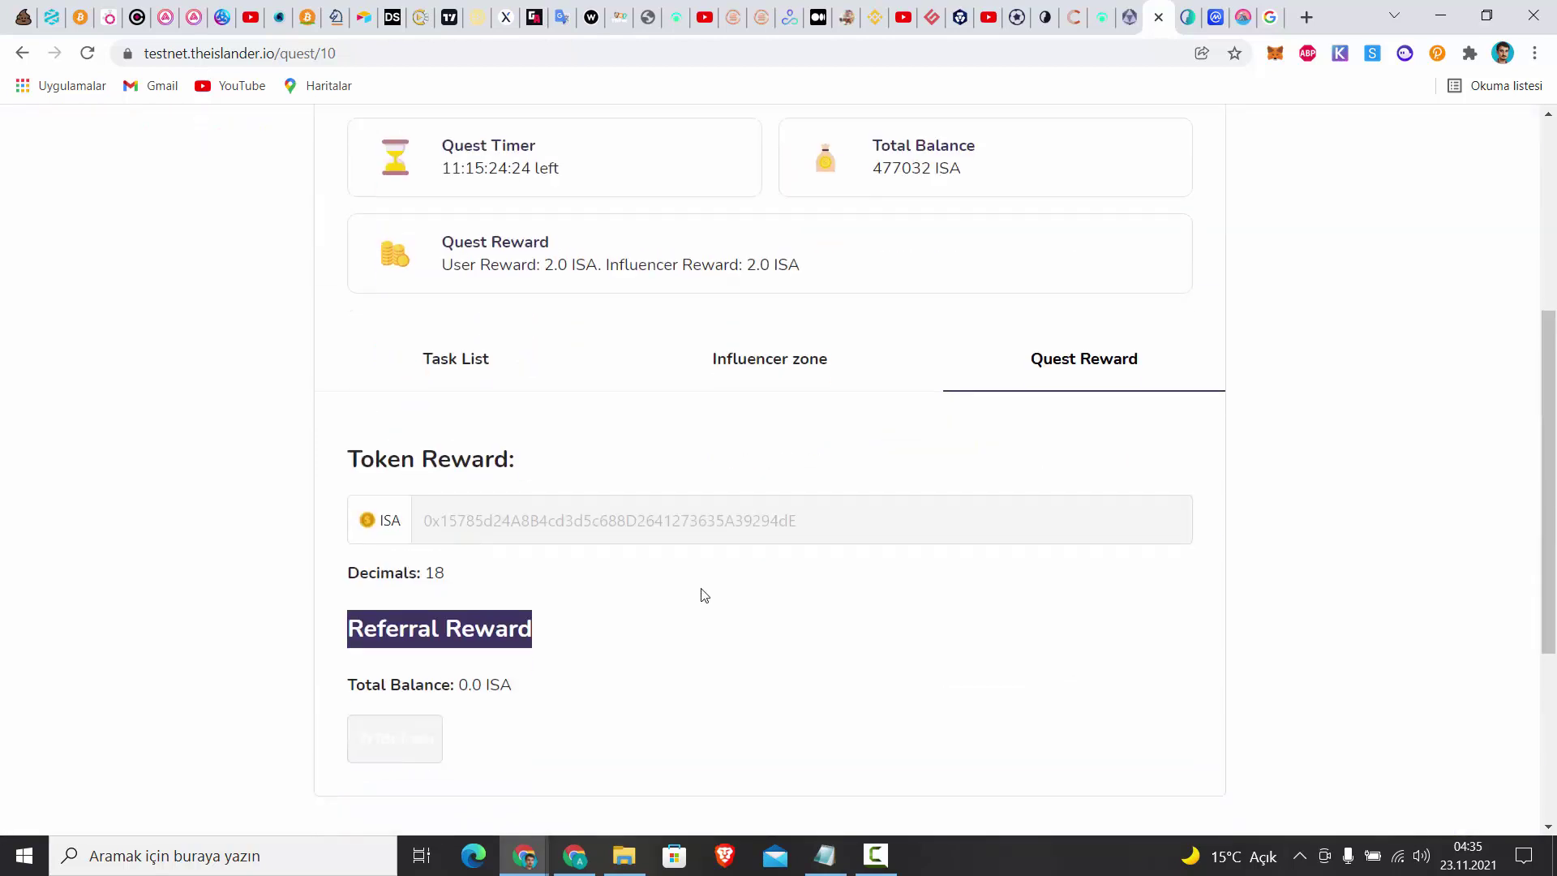
pyautogui.scroll(5, 705, 596)
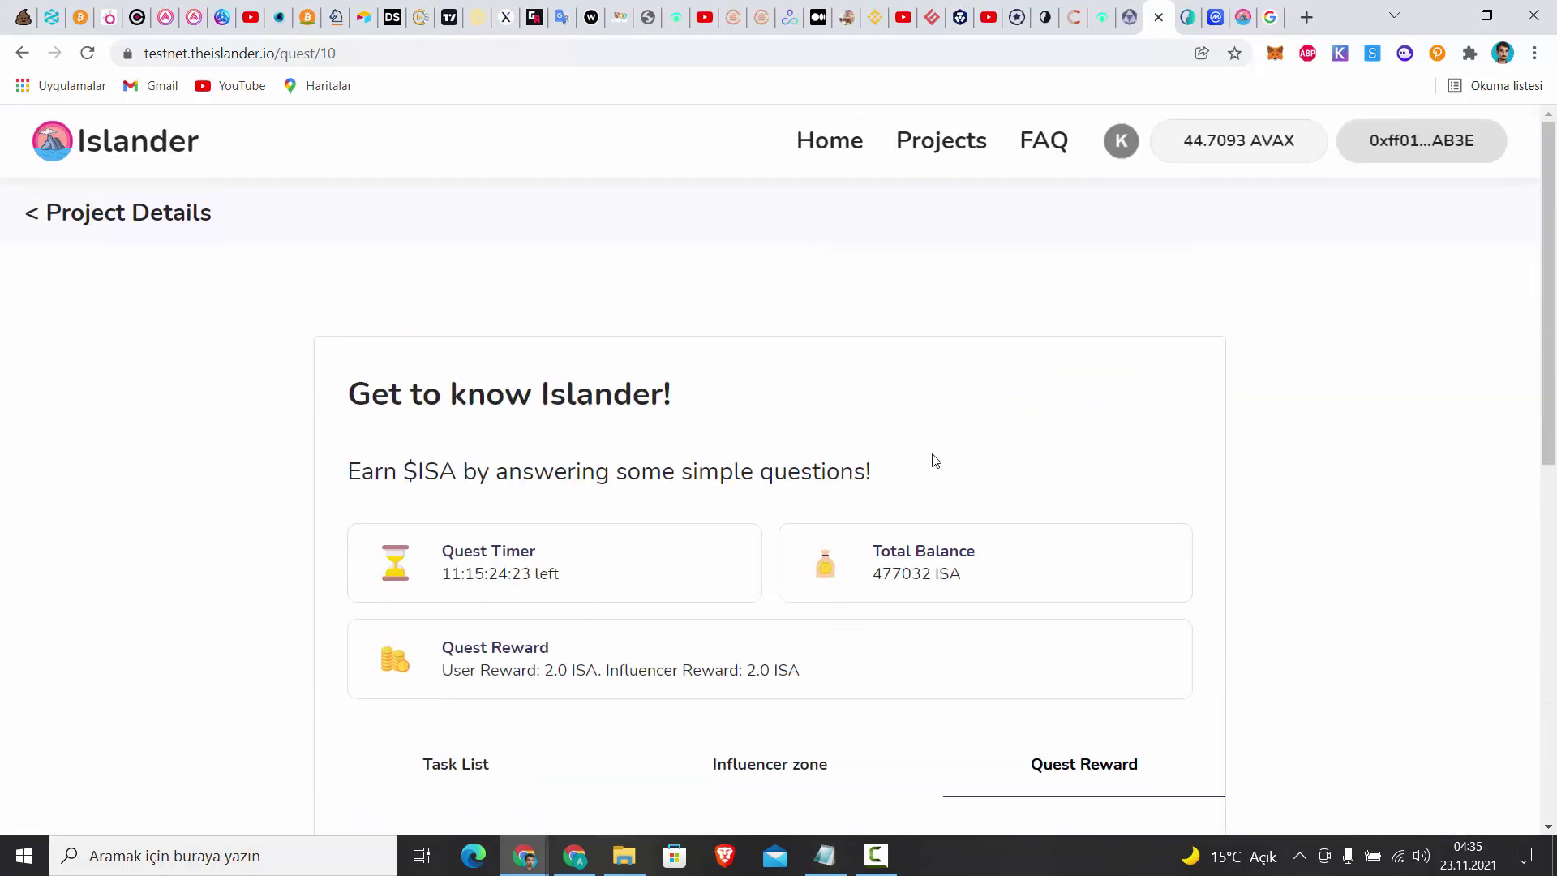
# Review the completed and remaining entry actions on the airdrop page, checking the quest's affiliate link in the Influencer zone
pyautogui.click(1132, 10)
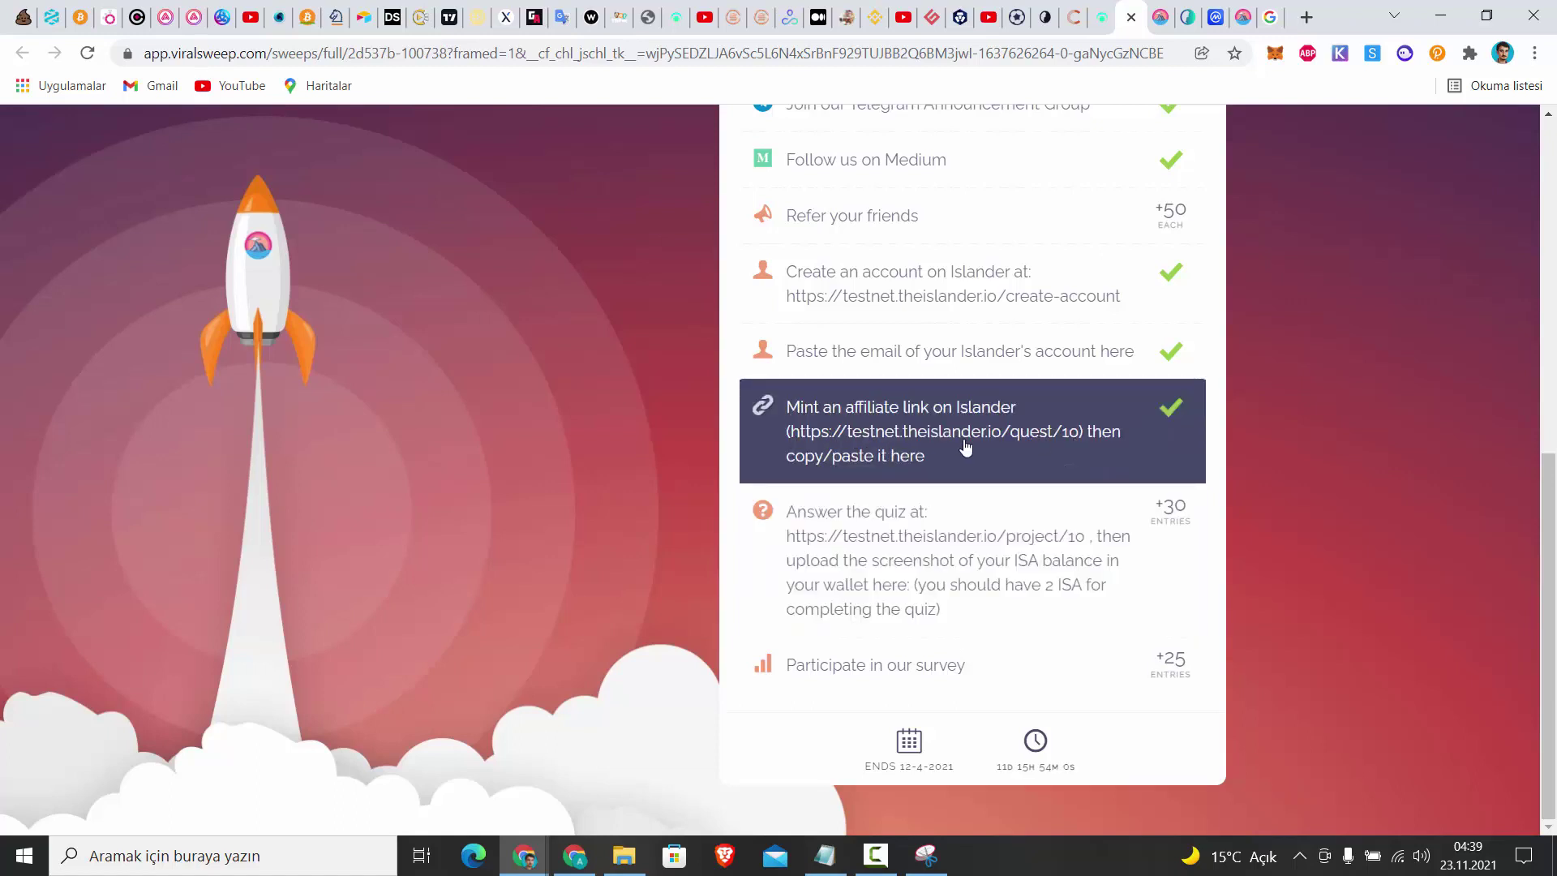
pyautogui.click(1161, 17)
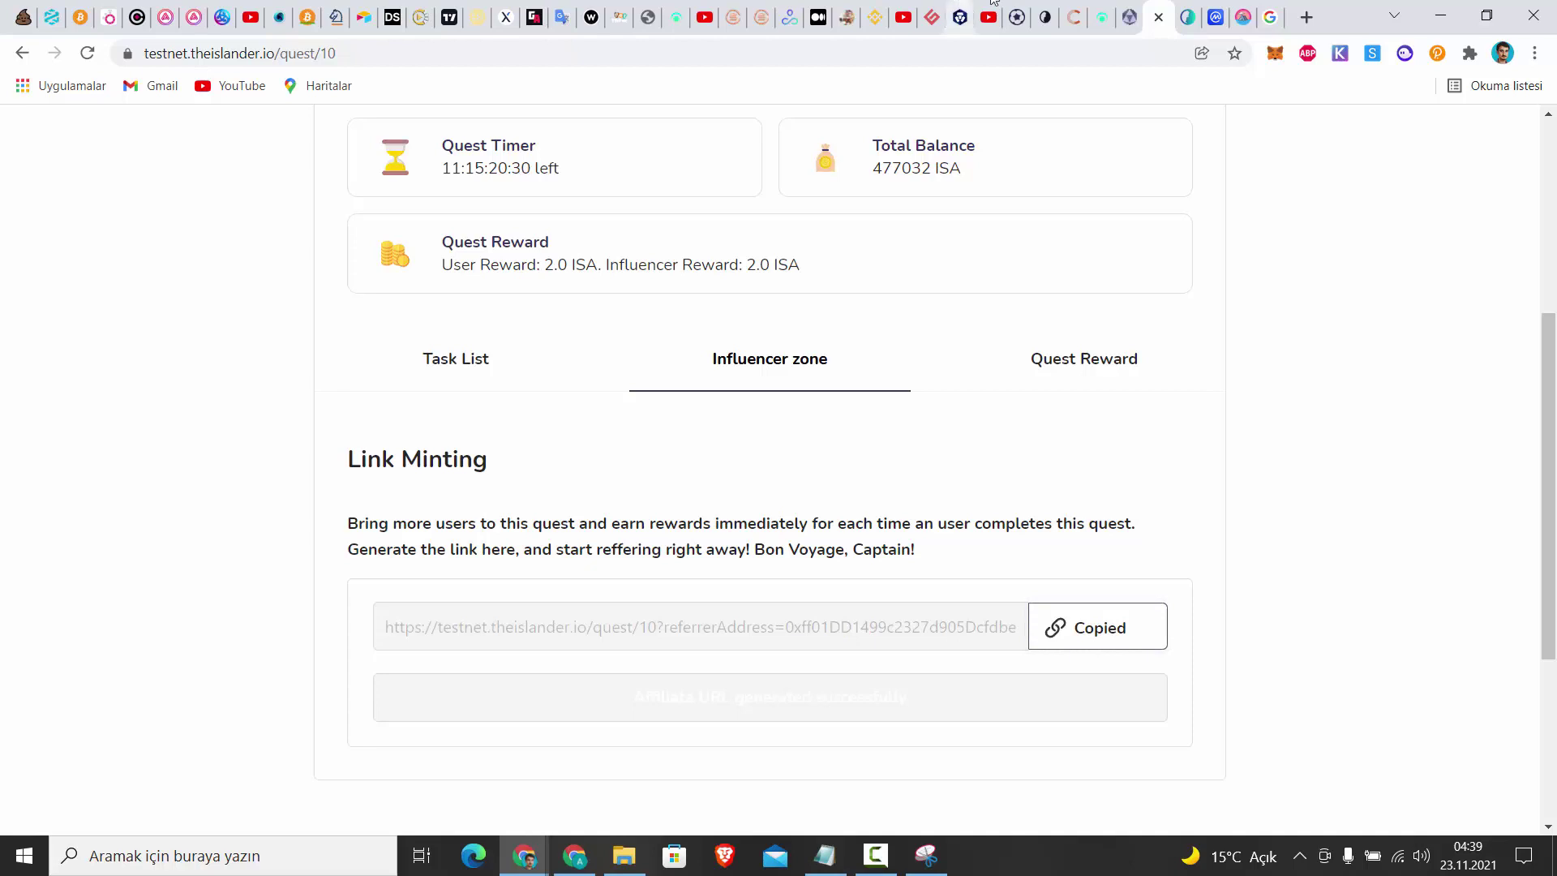
pyautogui.click(1104, 17)
pyautogui.scroll(5, 841, 444)
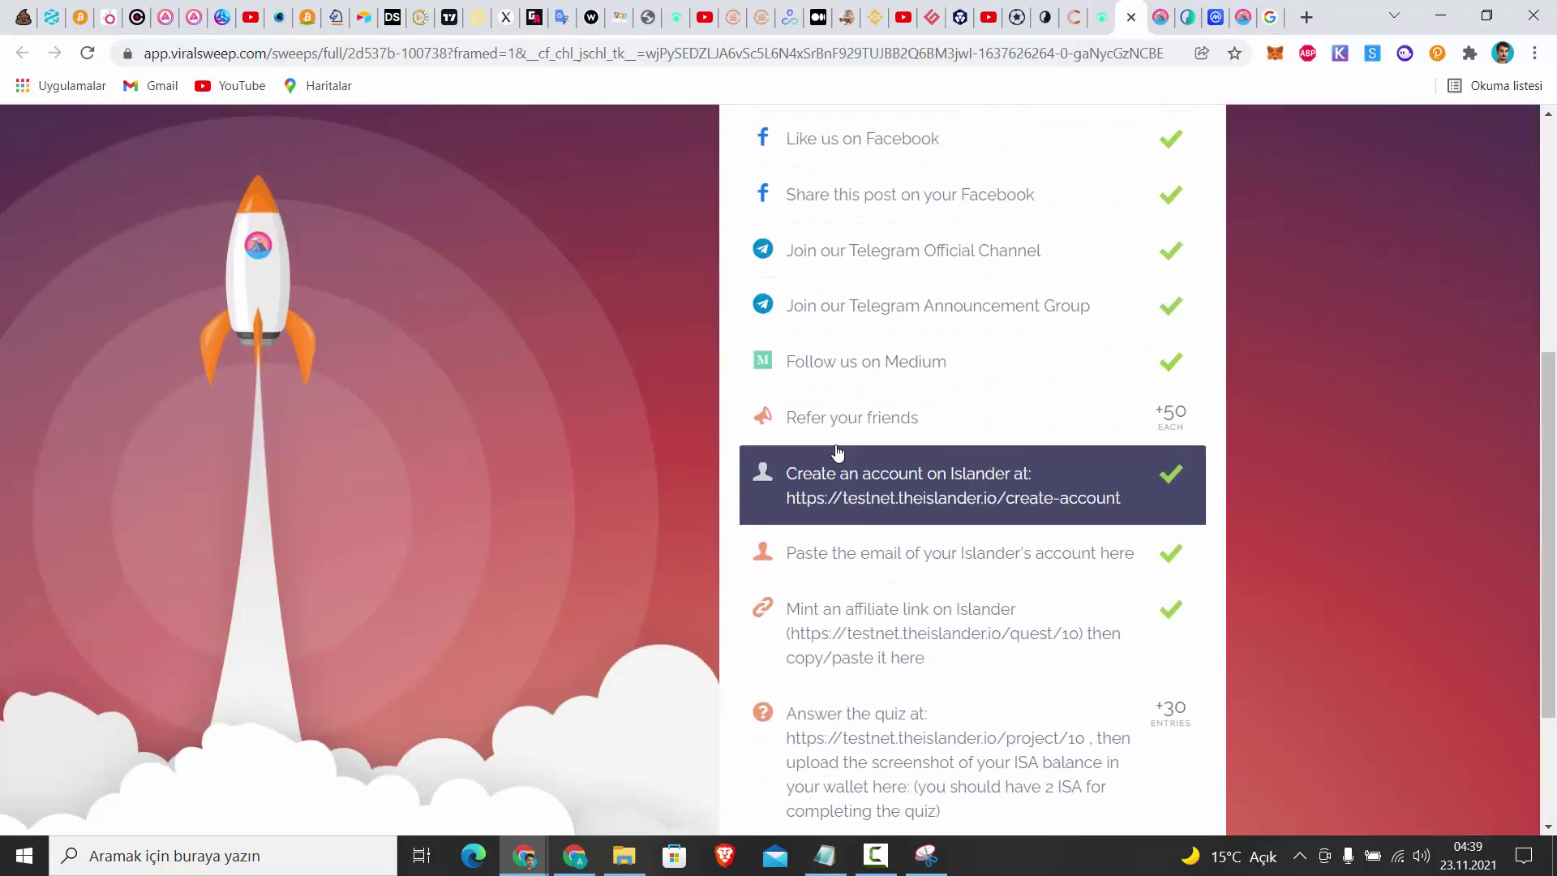
pyautogui.scroll(-4, 845, 313)
pyautogui.scroll(-1, 882, 410)
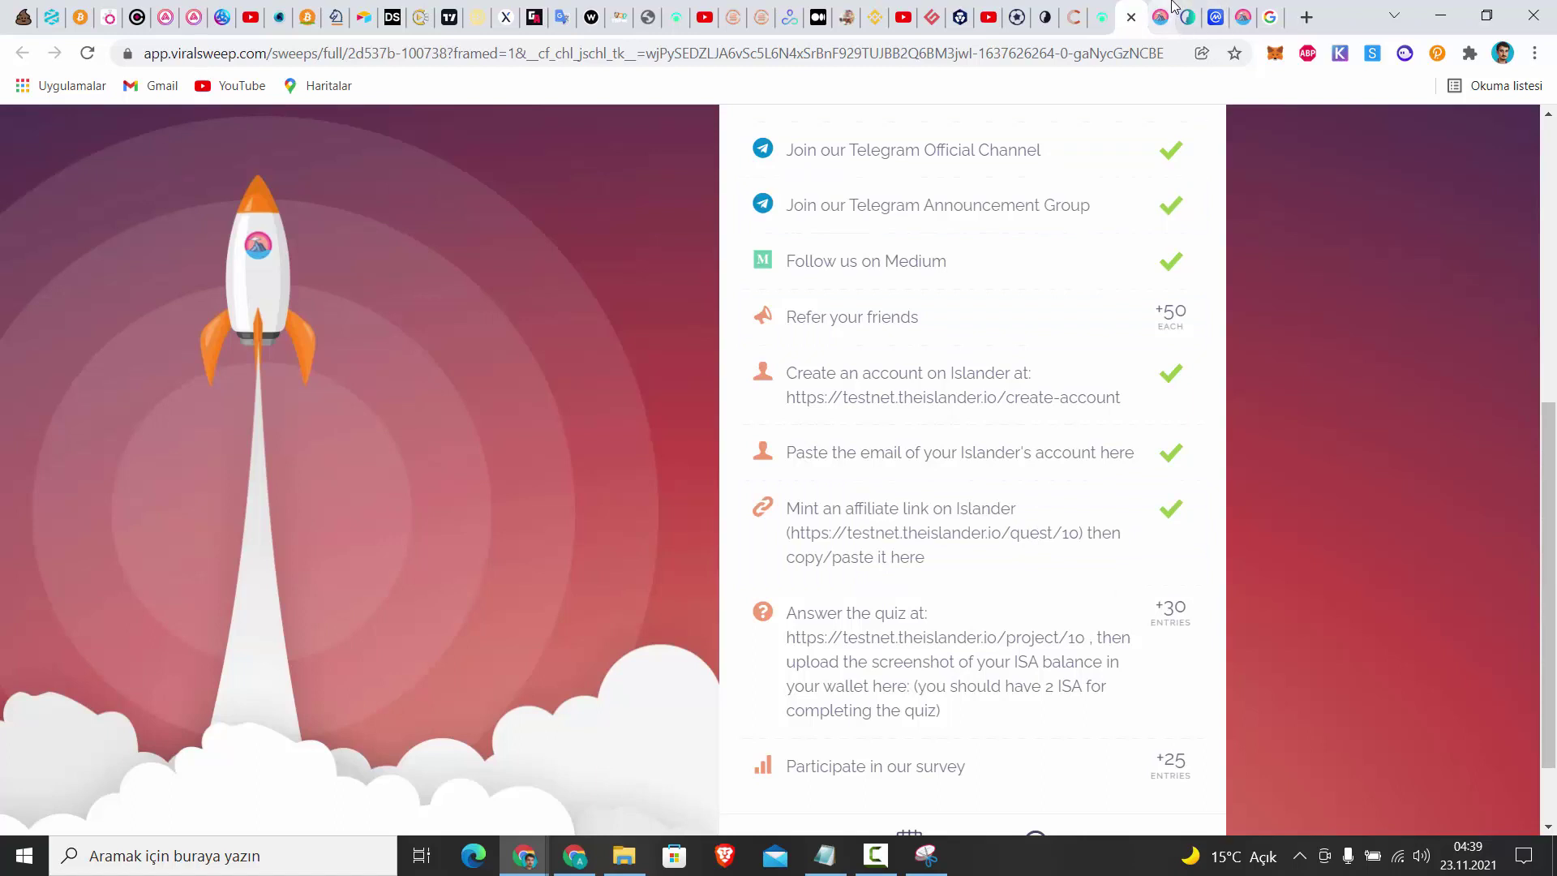
pyautogui.click(1161, 17)
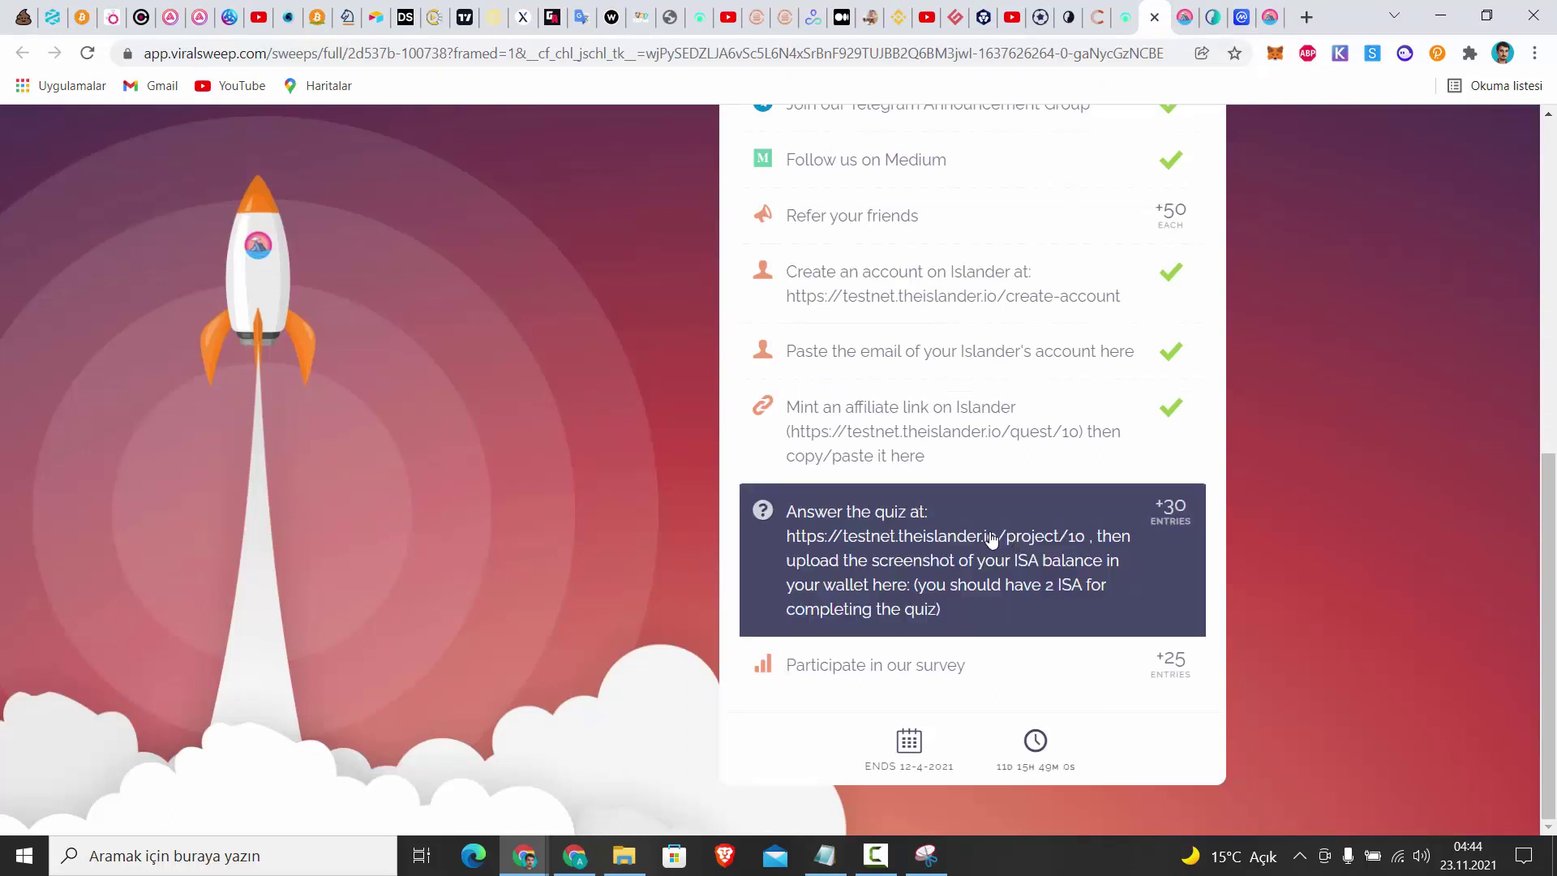
pyautogui.moveTo(782, 542)
pyautogui.mouseDown()
pyautogui.moveTo(1058, 542)
pyautogui.moveTo(793, 543)
pyautogui.mouseUp()
pyautogui.rightClick(794, 544)
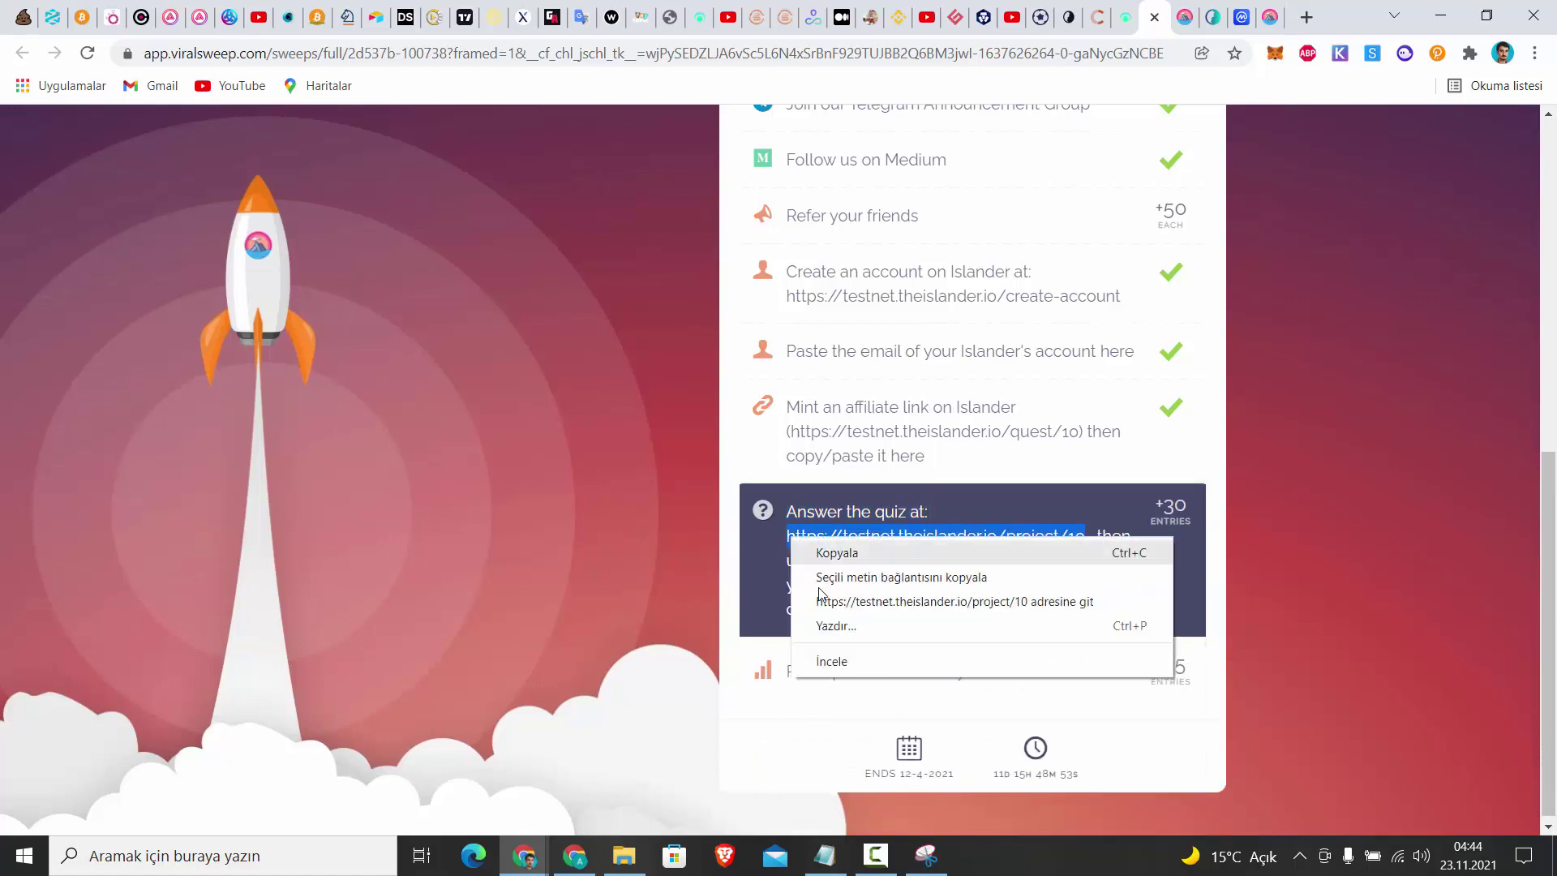
pyautogui.click(833, 602)
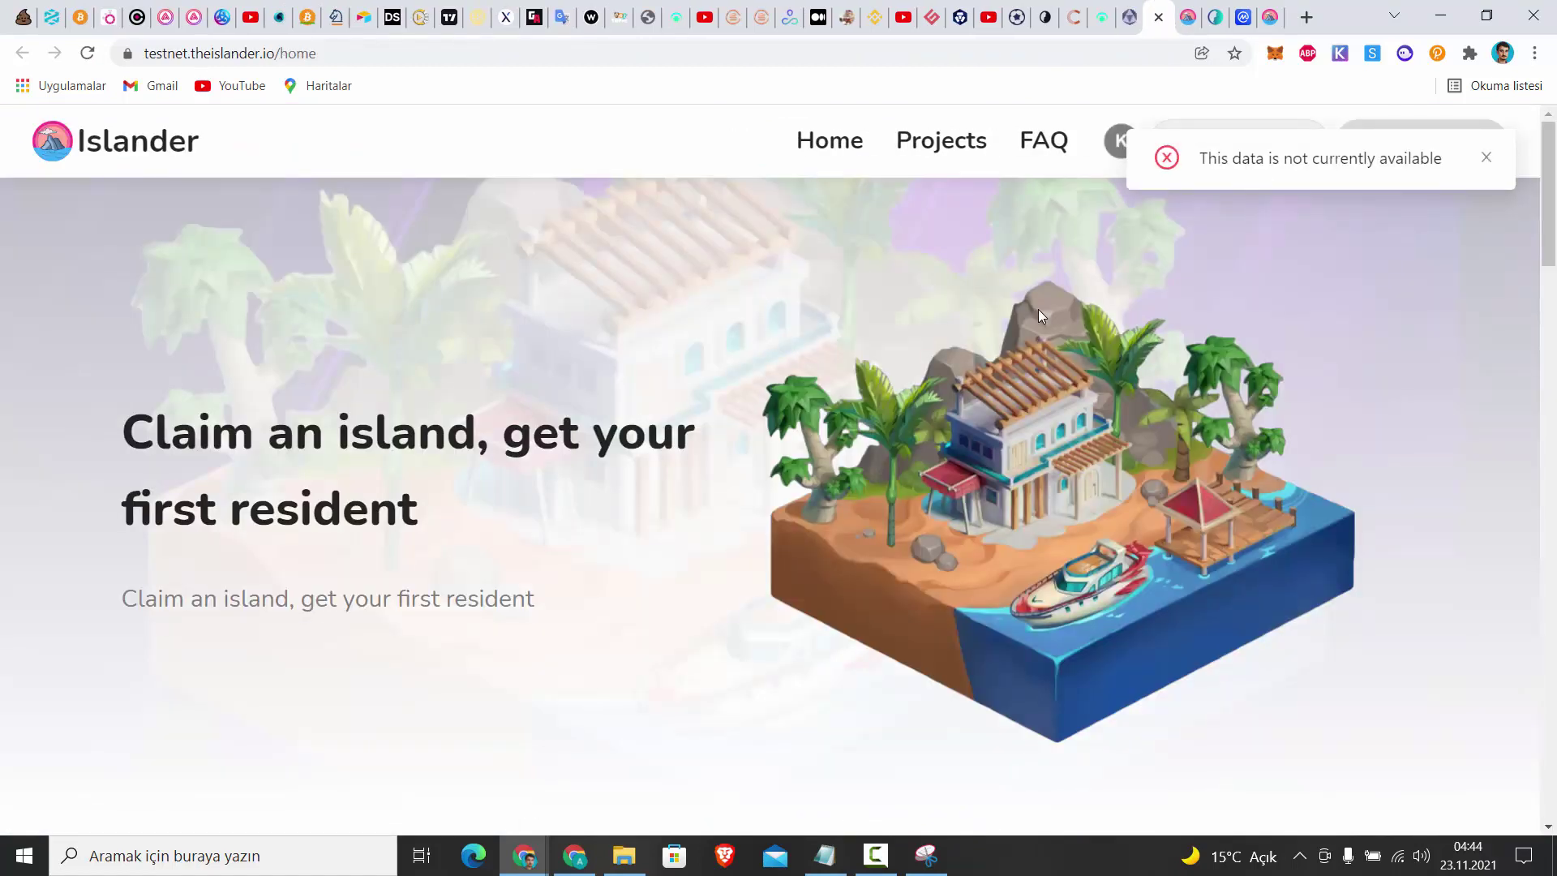
# Open the Islander Testnet Official Event project, take the Get to know Islander! quest and show its Quest Reward details
pyautogui.click(930, 132)
pyautogui.scroll(-1, 209, 369)
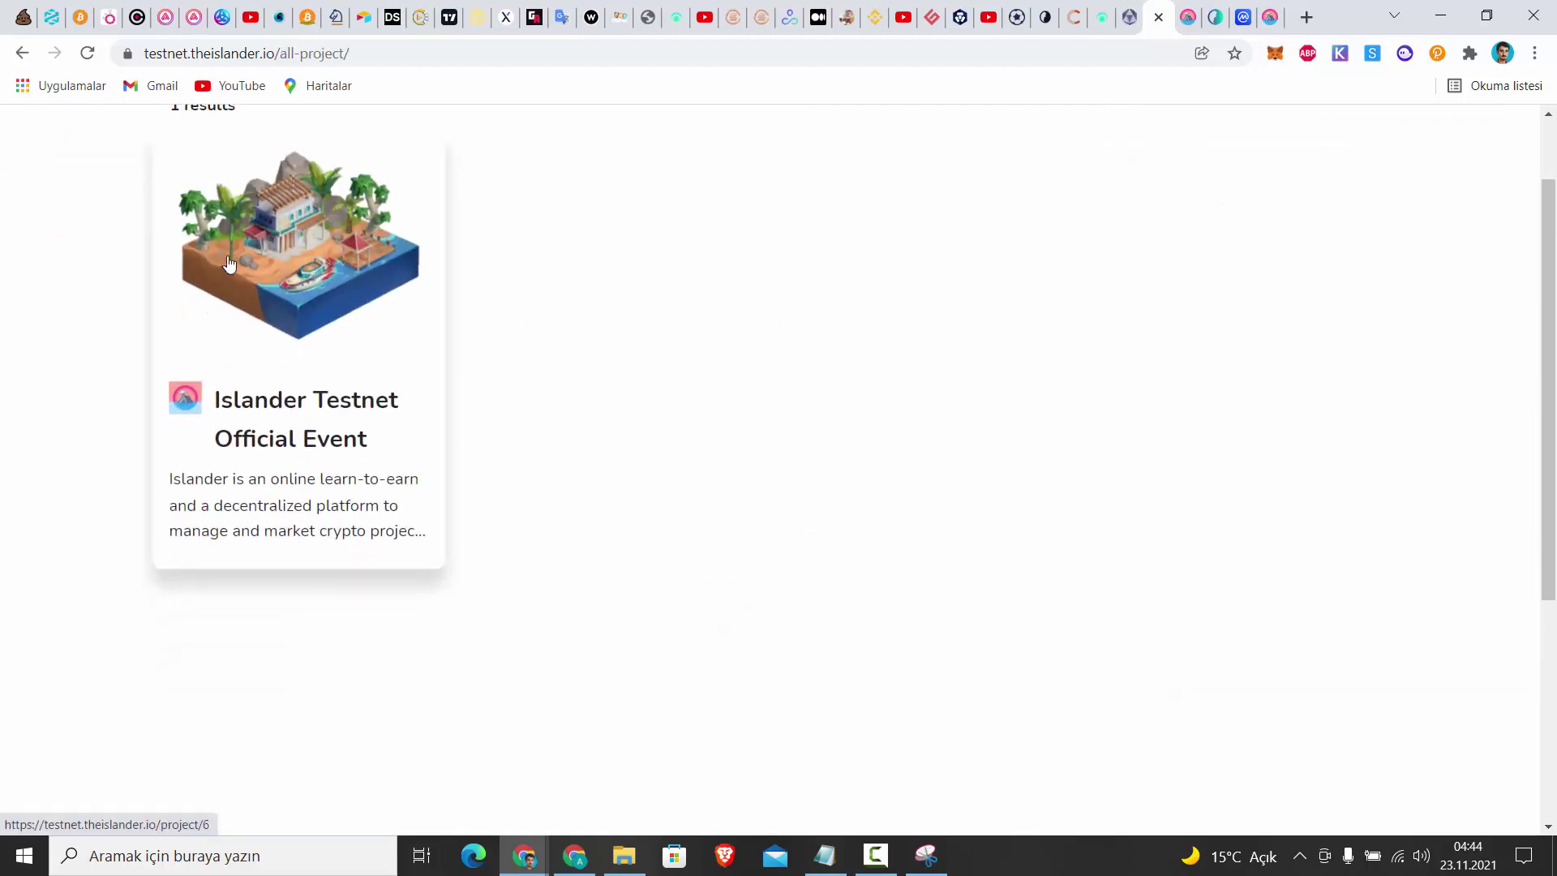
pyautogui.click(229, 263)
pyautogui.scroll(-5, 1071, 633)
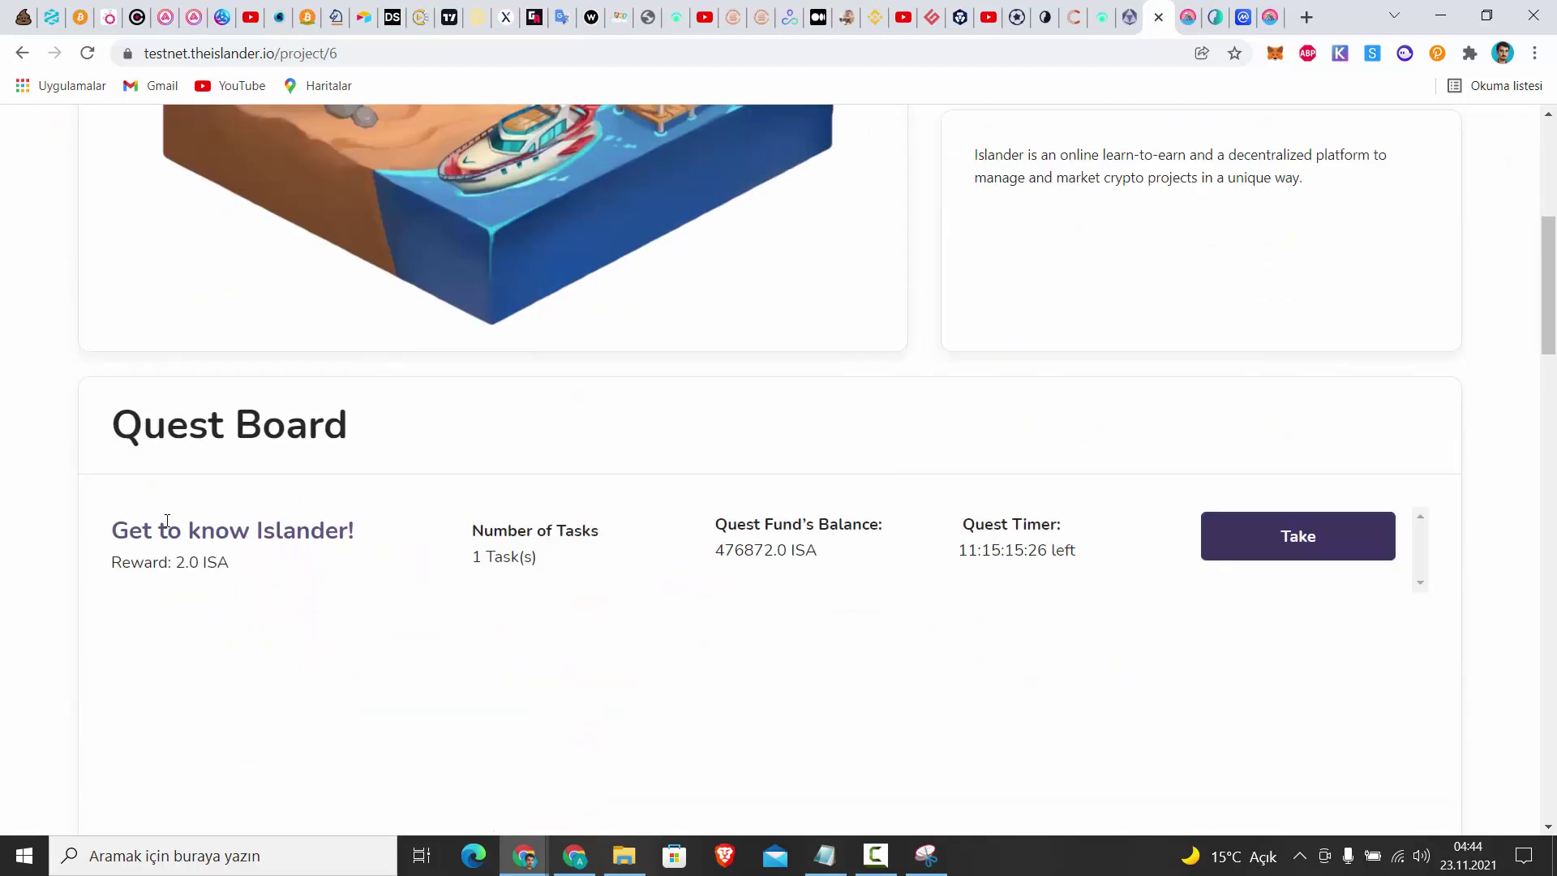
pyautogui.click(1275, 555)
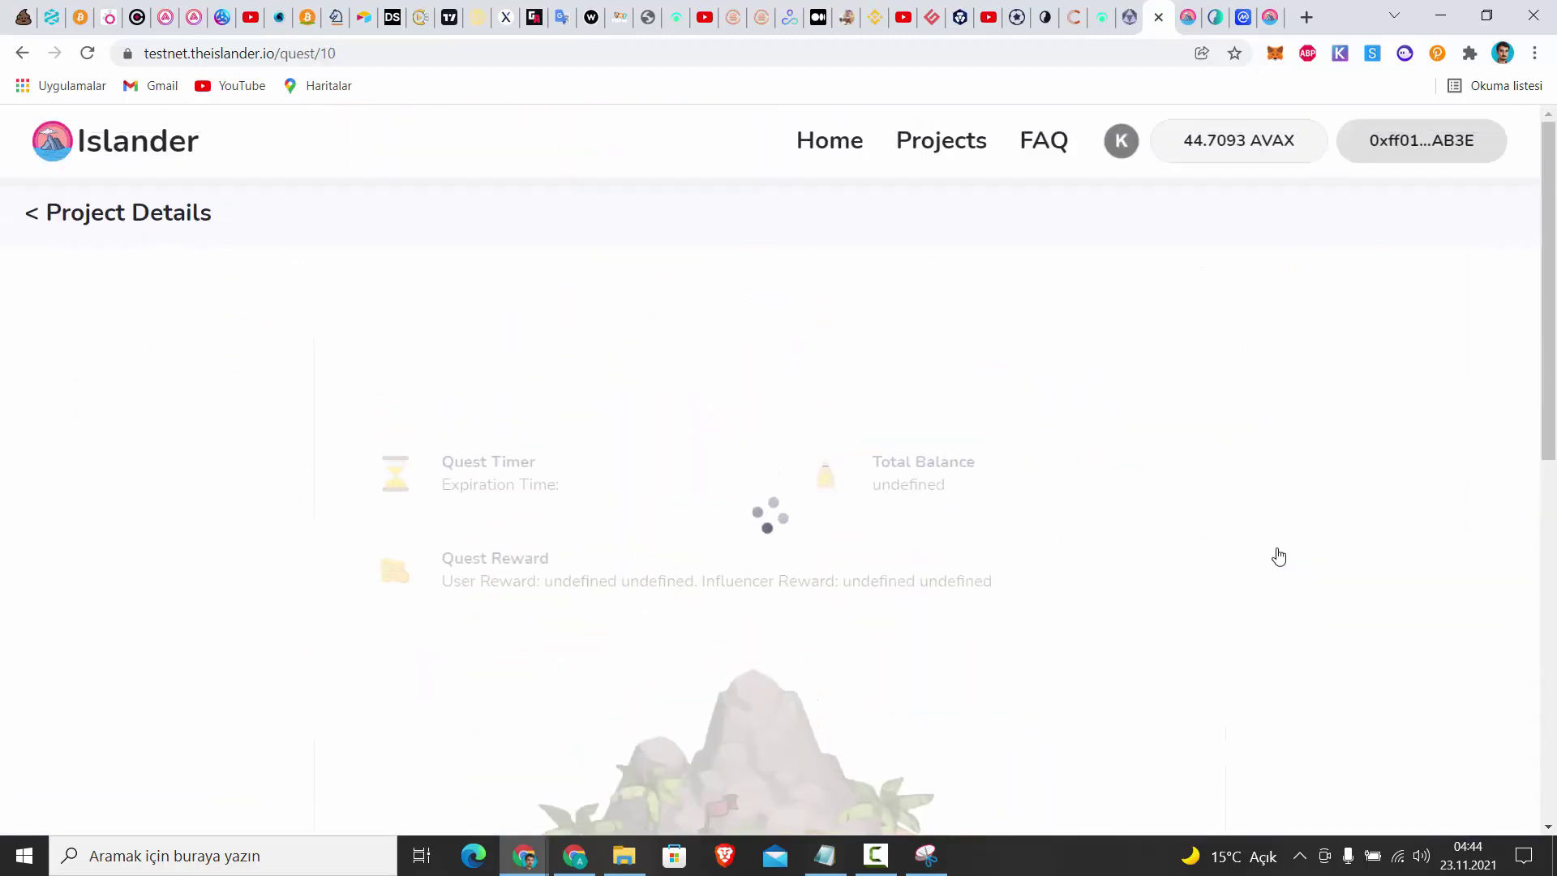
pyautogui.scroll(-6, 894, 497)
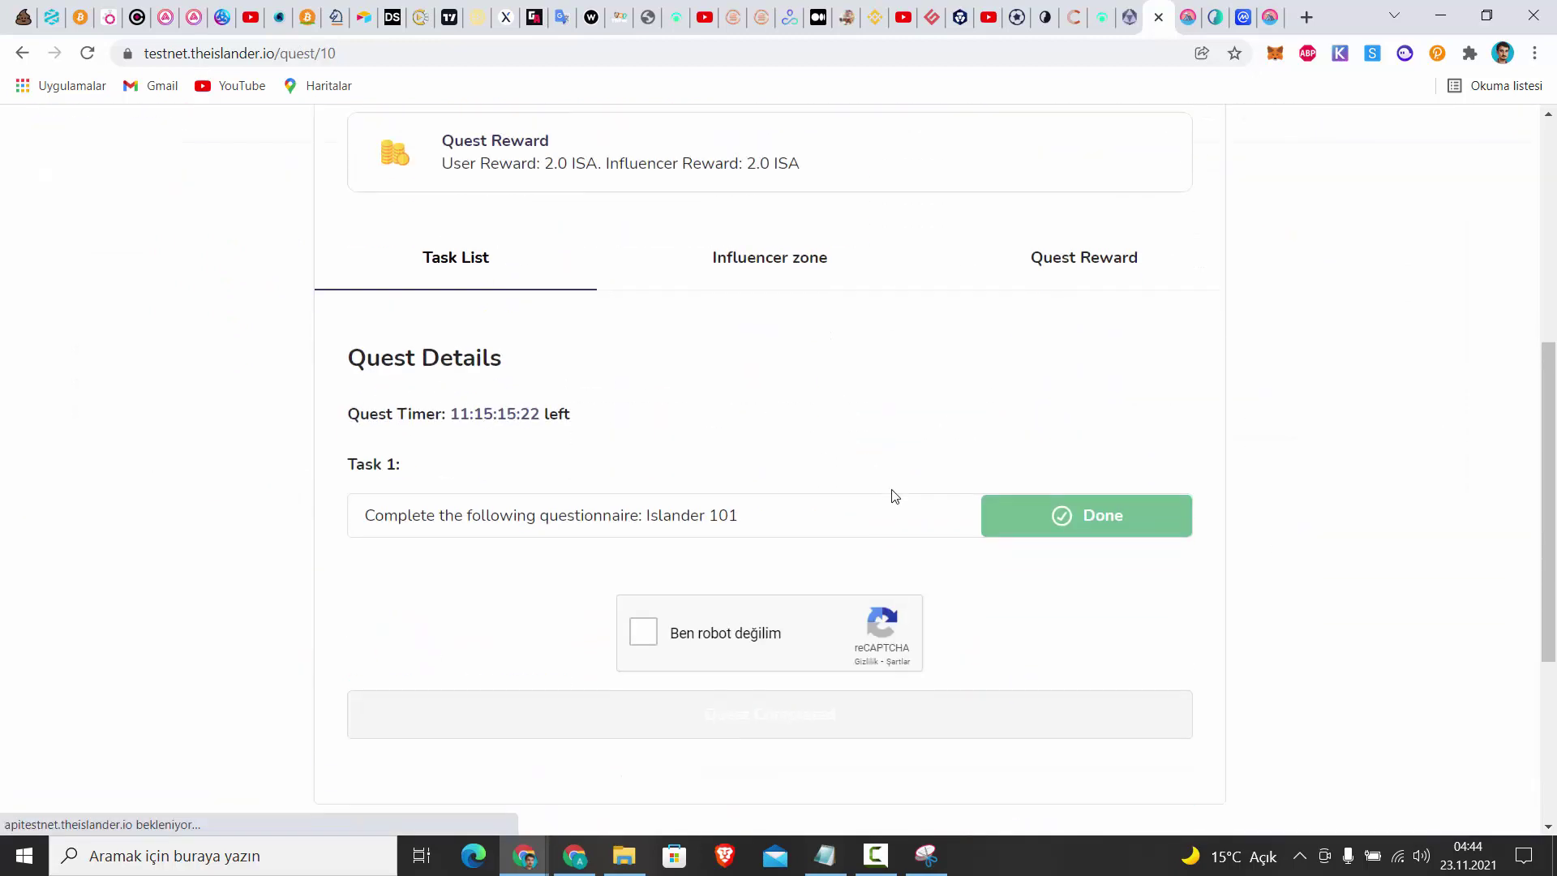
pyautogui.click(1093, 277)
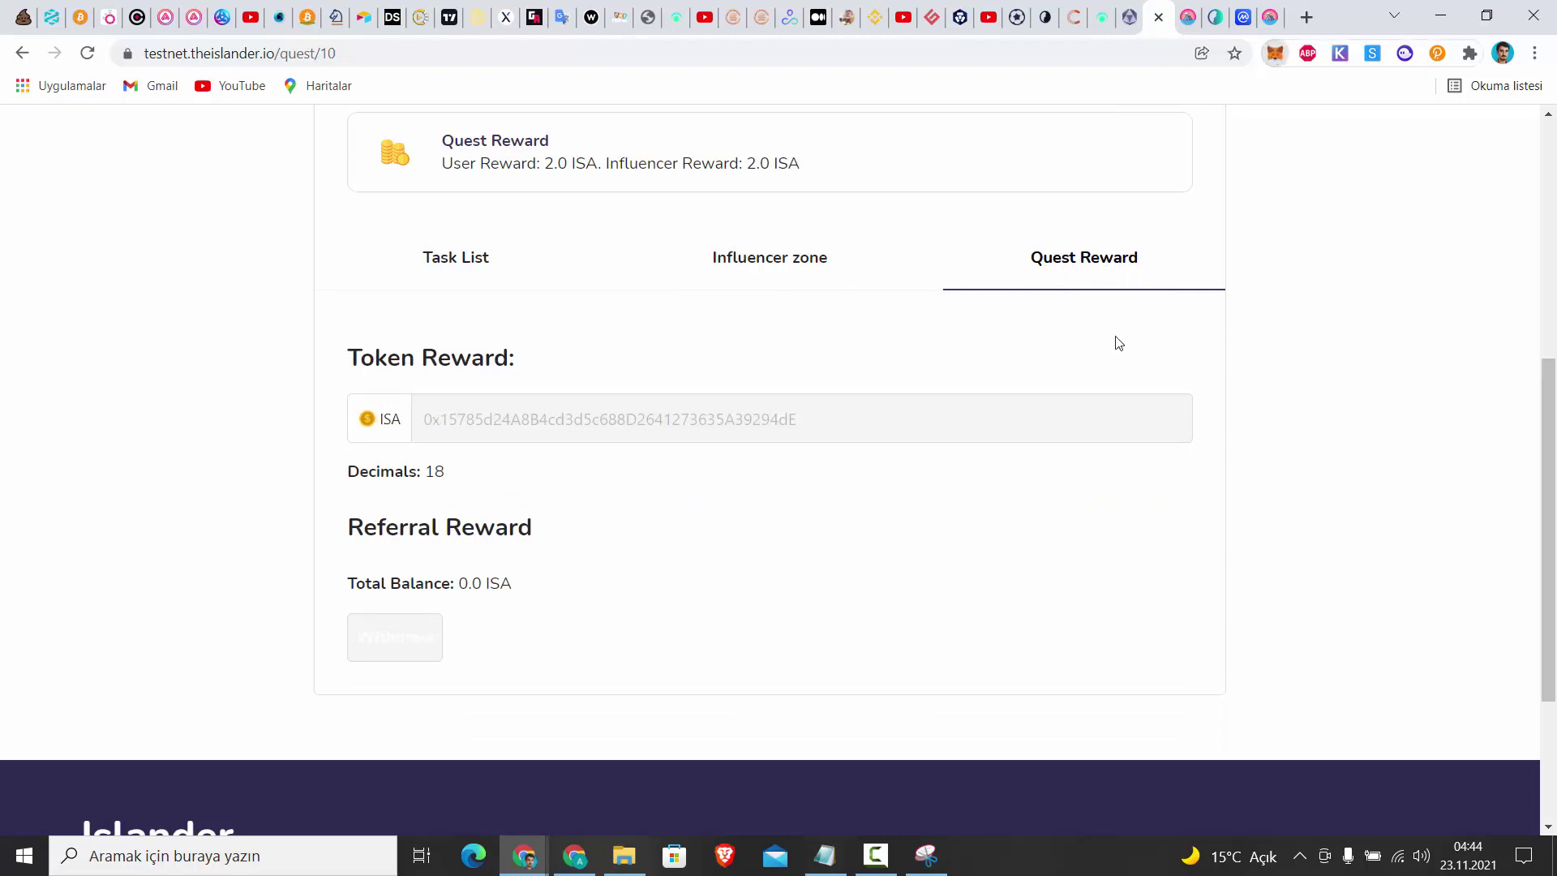
# Check the ISA token's details in MetaMask and return to its entry in the asset list
pyautogui.scroll(-5, 1103, 546)
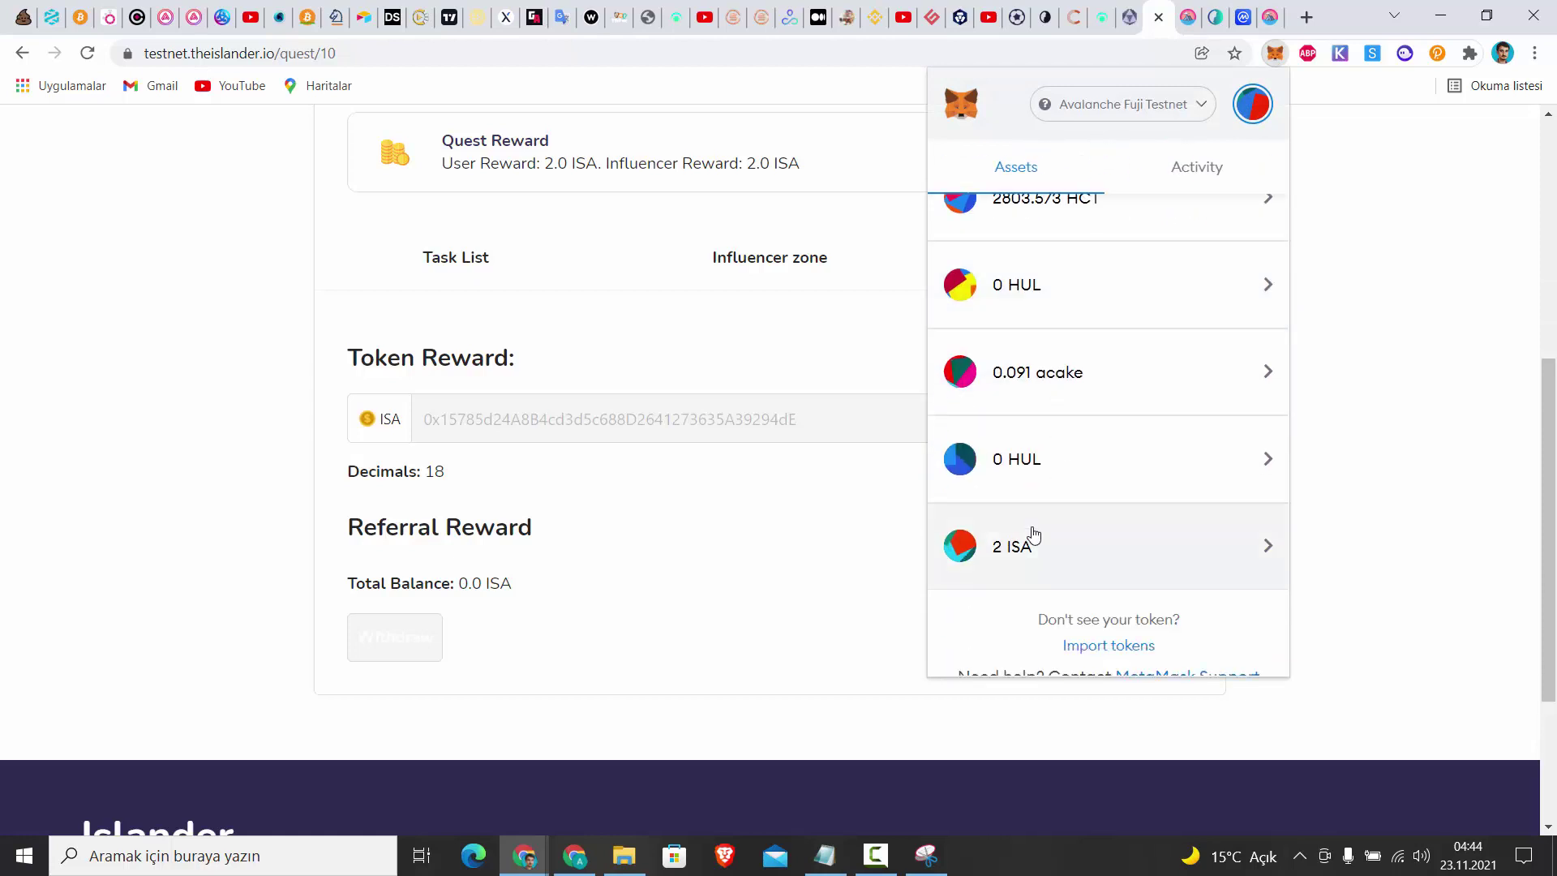
pyautogui.click(1046, 556)
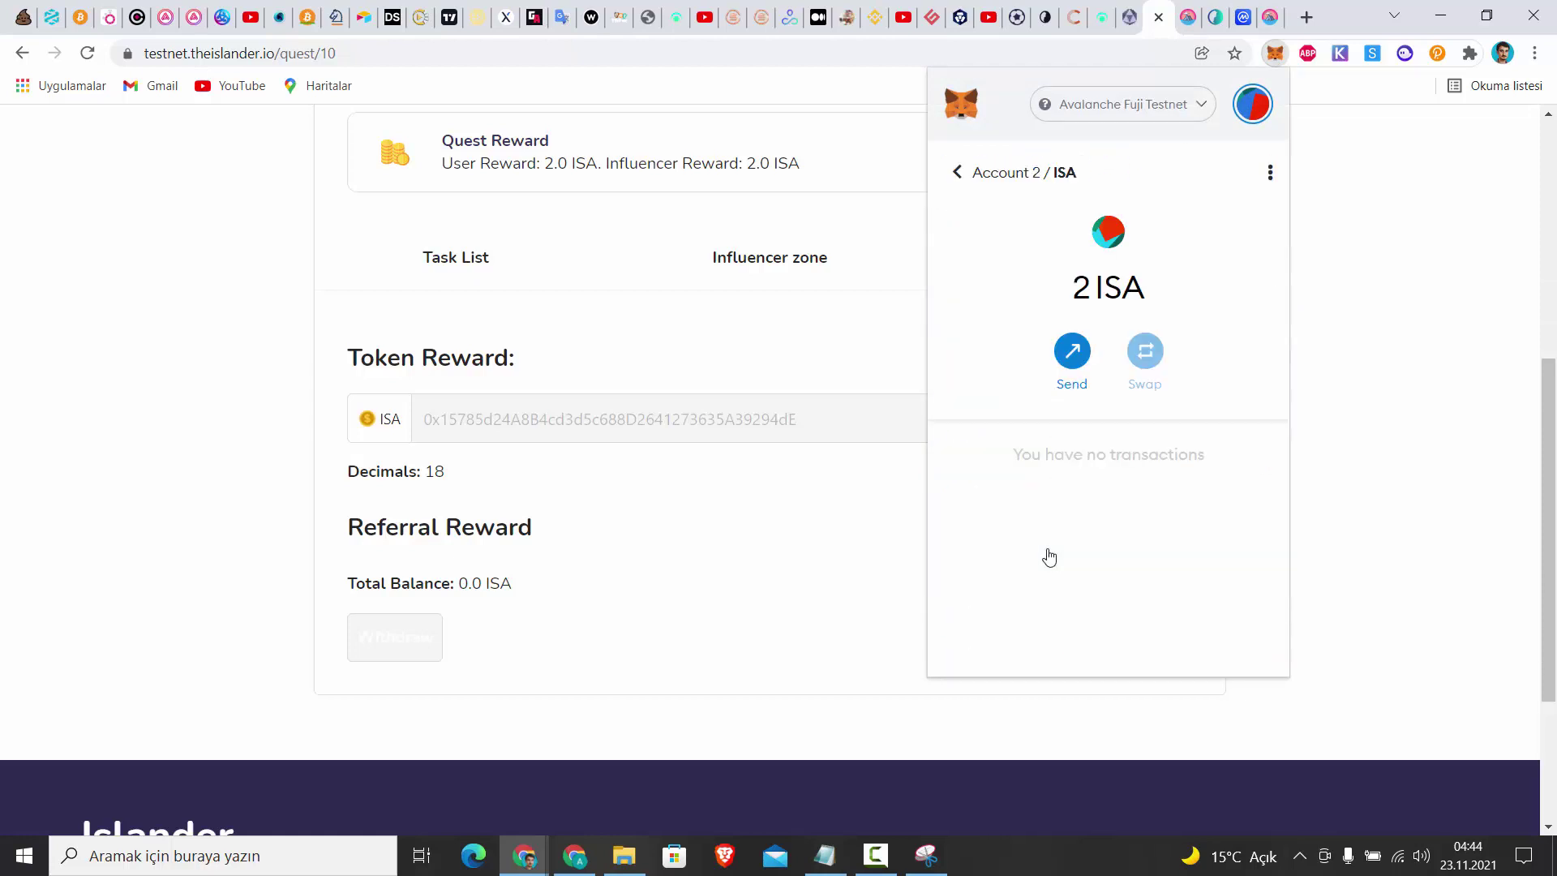
pyautogui.click(958, 172)
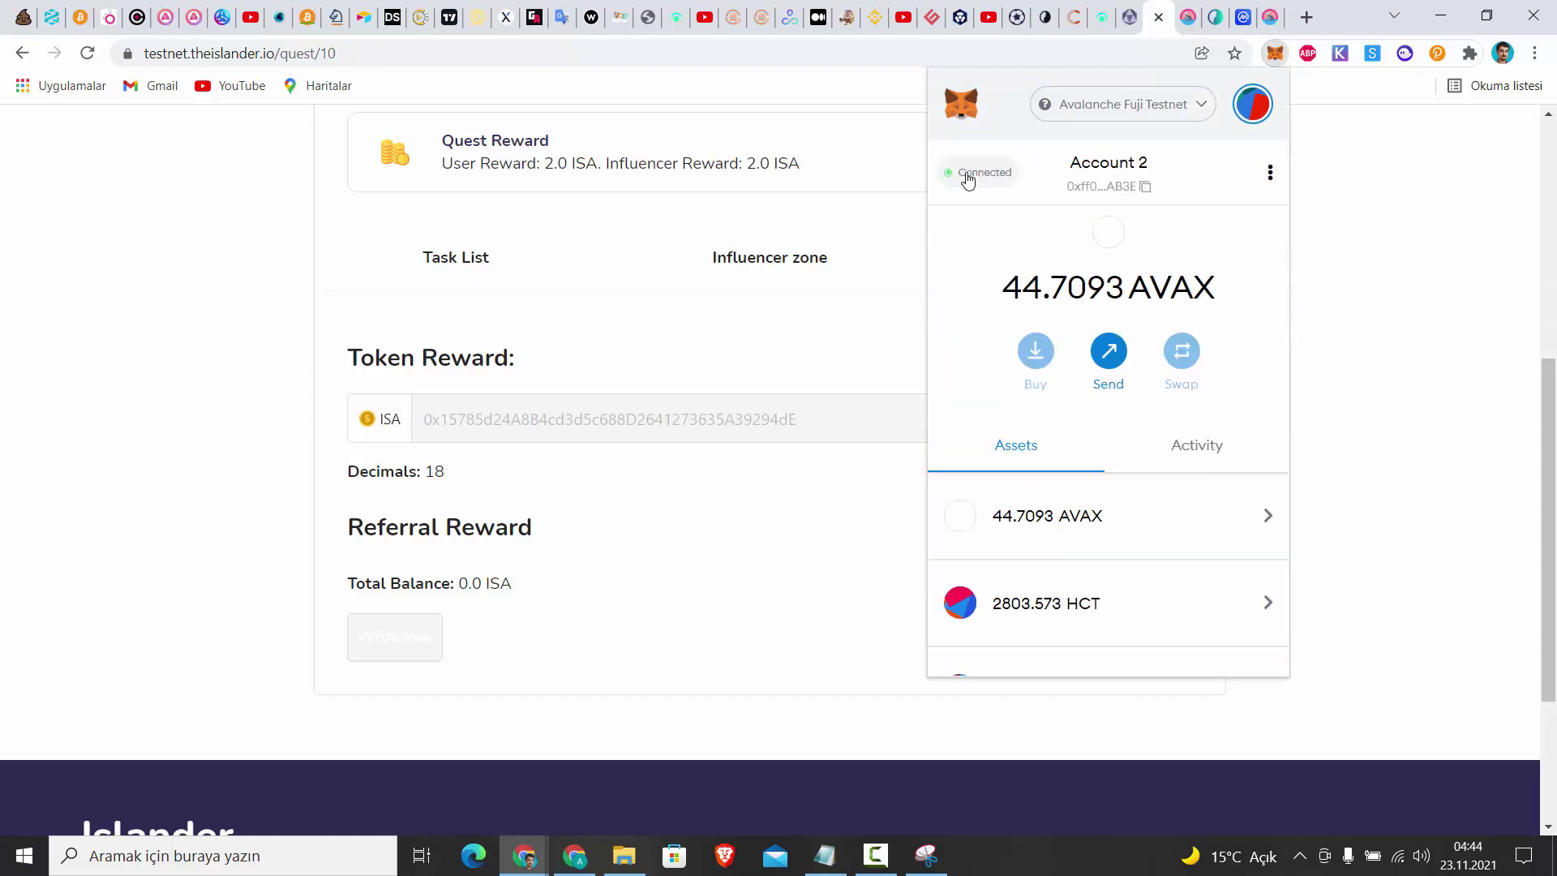
pyautogui.scroll(-5, 1054, 584)
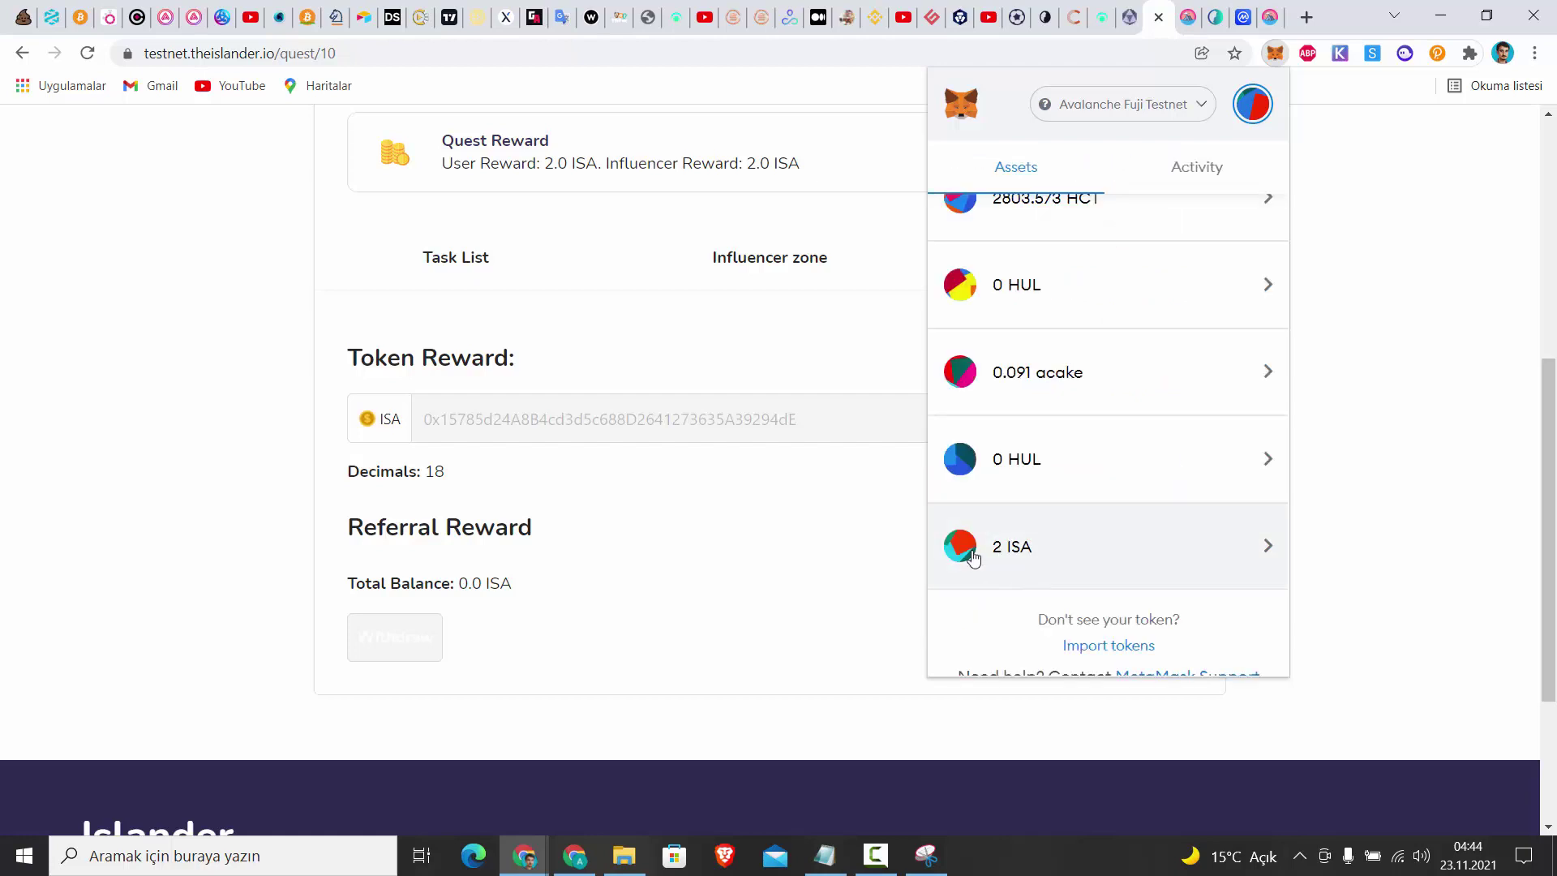
# Capture the quest page together with the MetaMask ISA balance using the Snipping Tool, then close the capture window
pyautogui.click(925, 852)
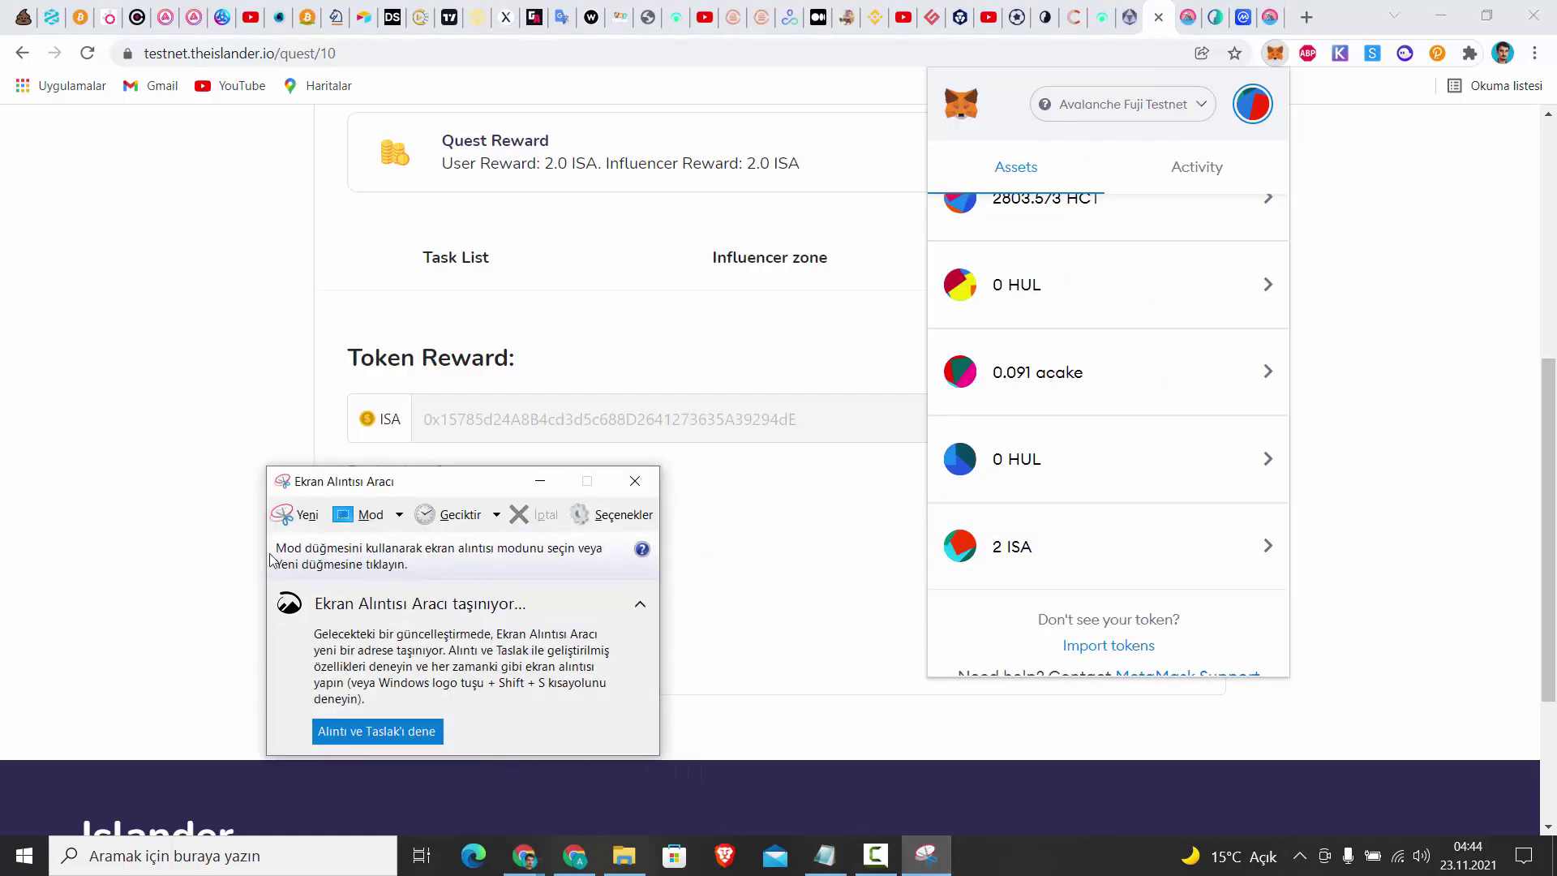
pyautogui.click(297, 515)
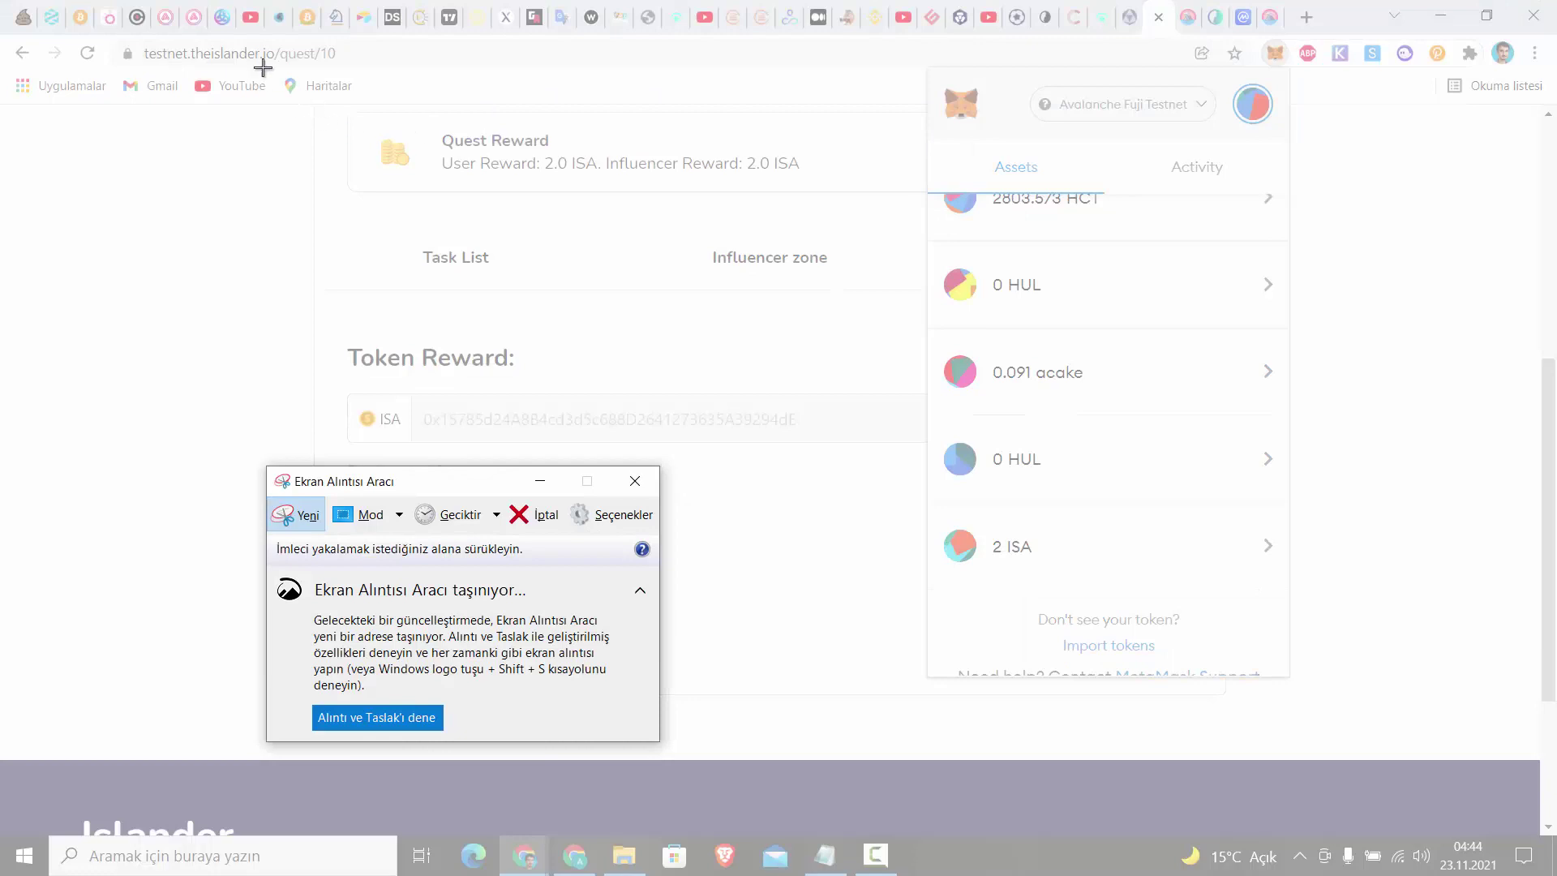
pyautogui.moveTo(3, 35); pyautogui.dragTo(1478, 819)
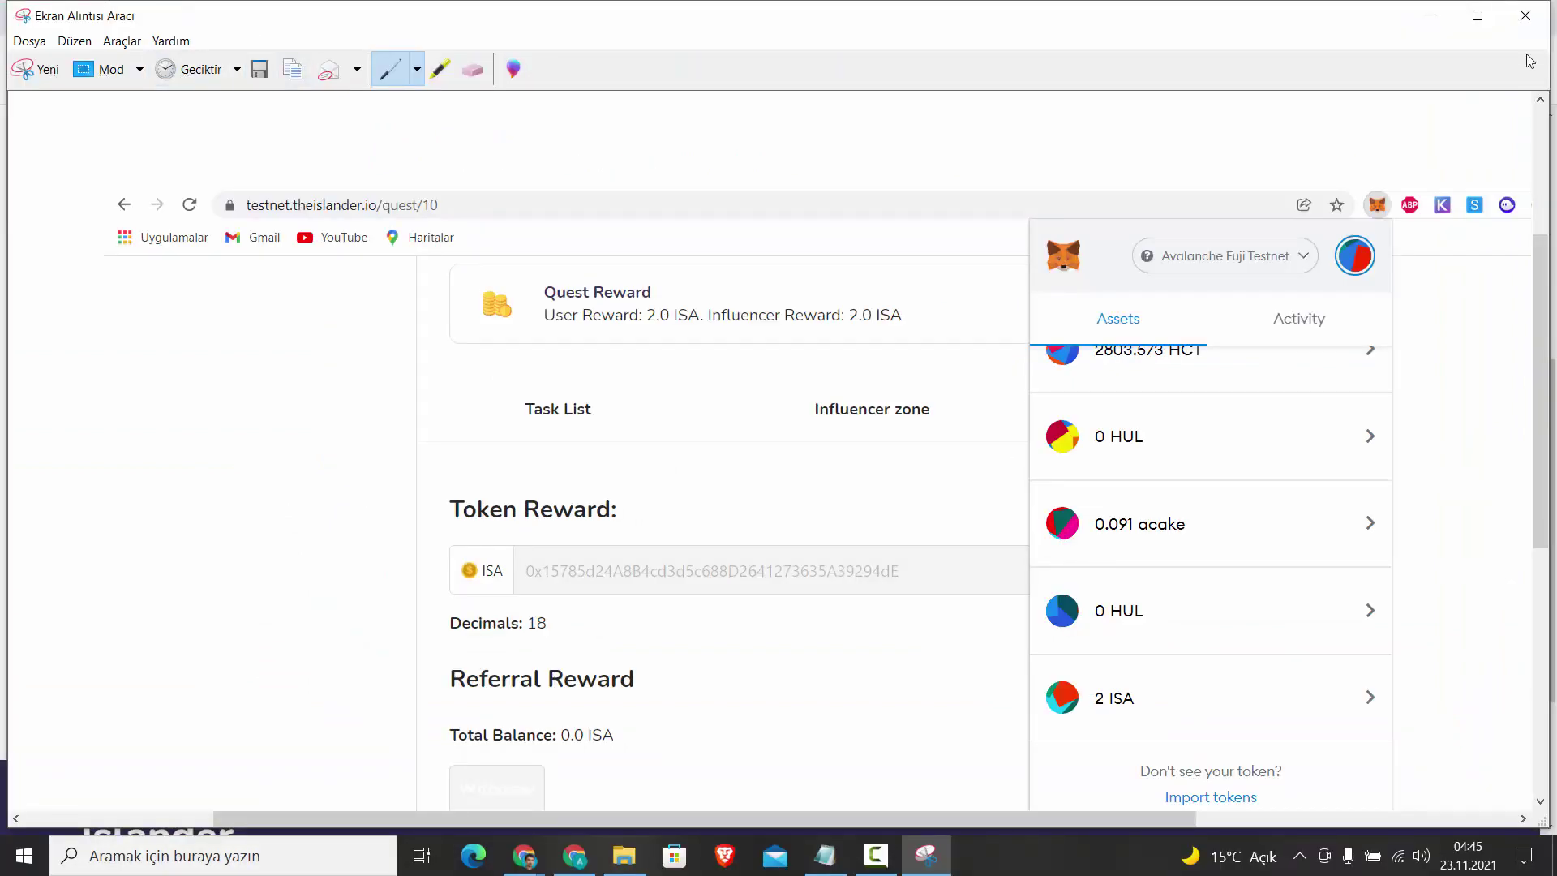
pyautogui.click(1526, 15)
# Paste the ISA balance screenshot into the airdrop page's quiz entry action and complete it
pyautogui.click(1128, 16)
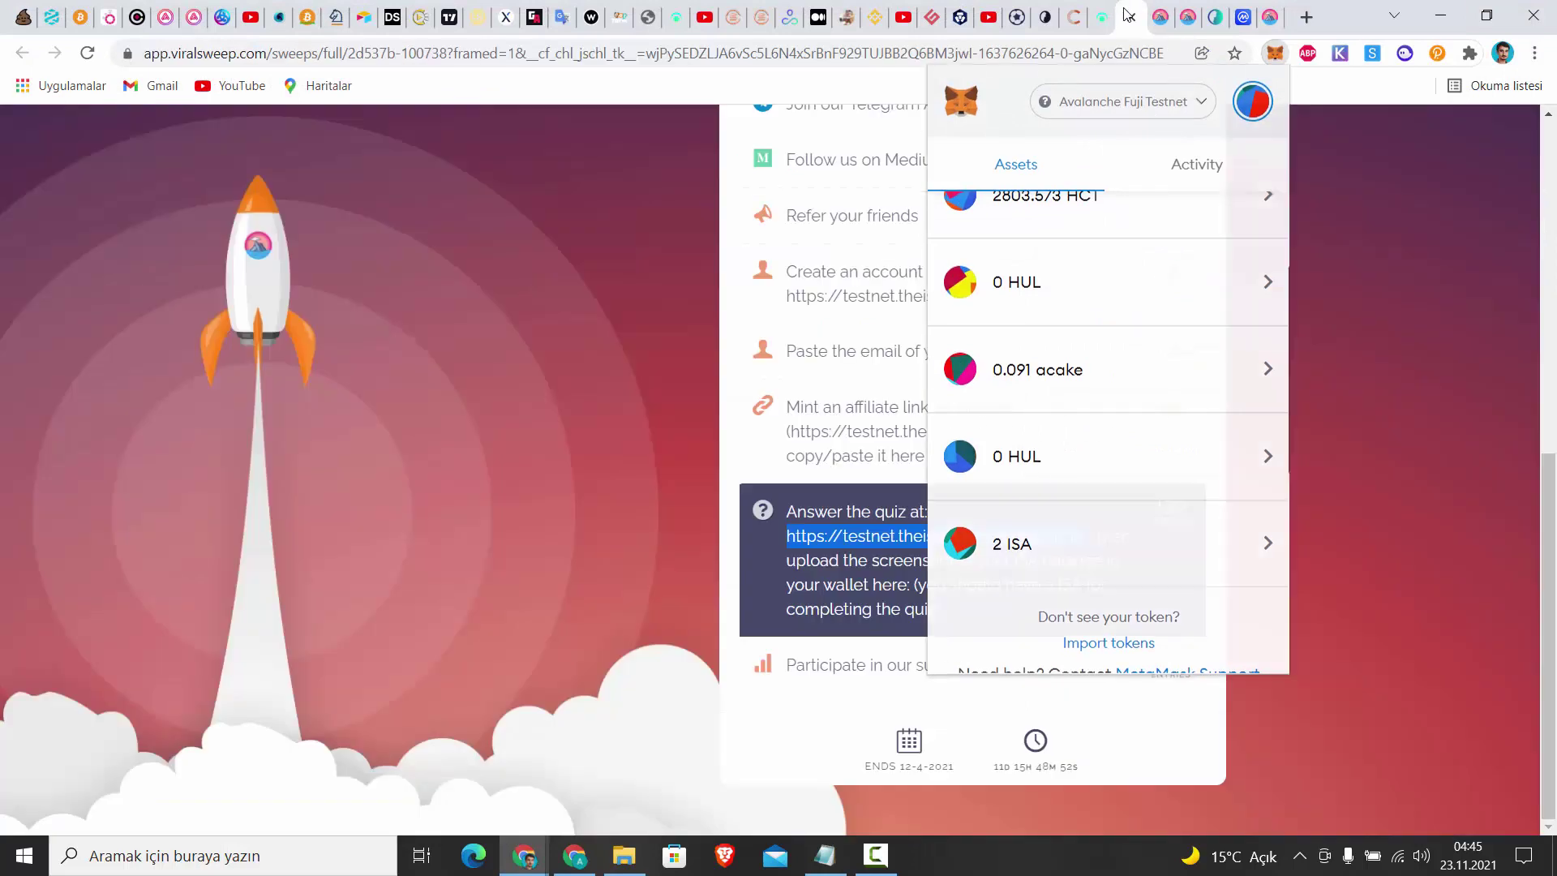
pyautogui.click(923, 587)
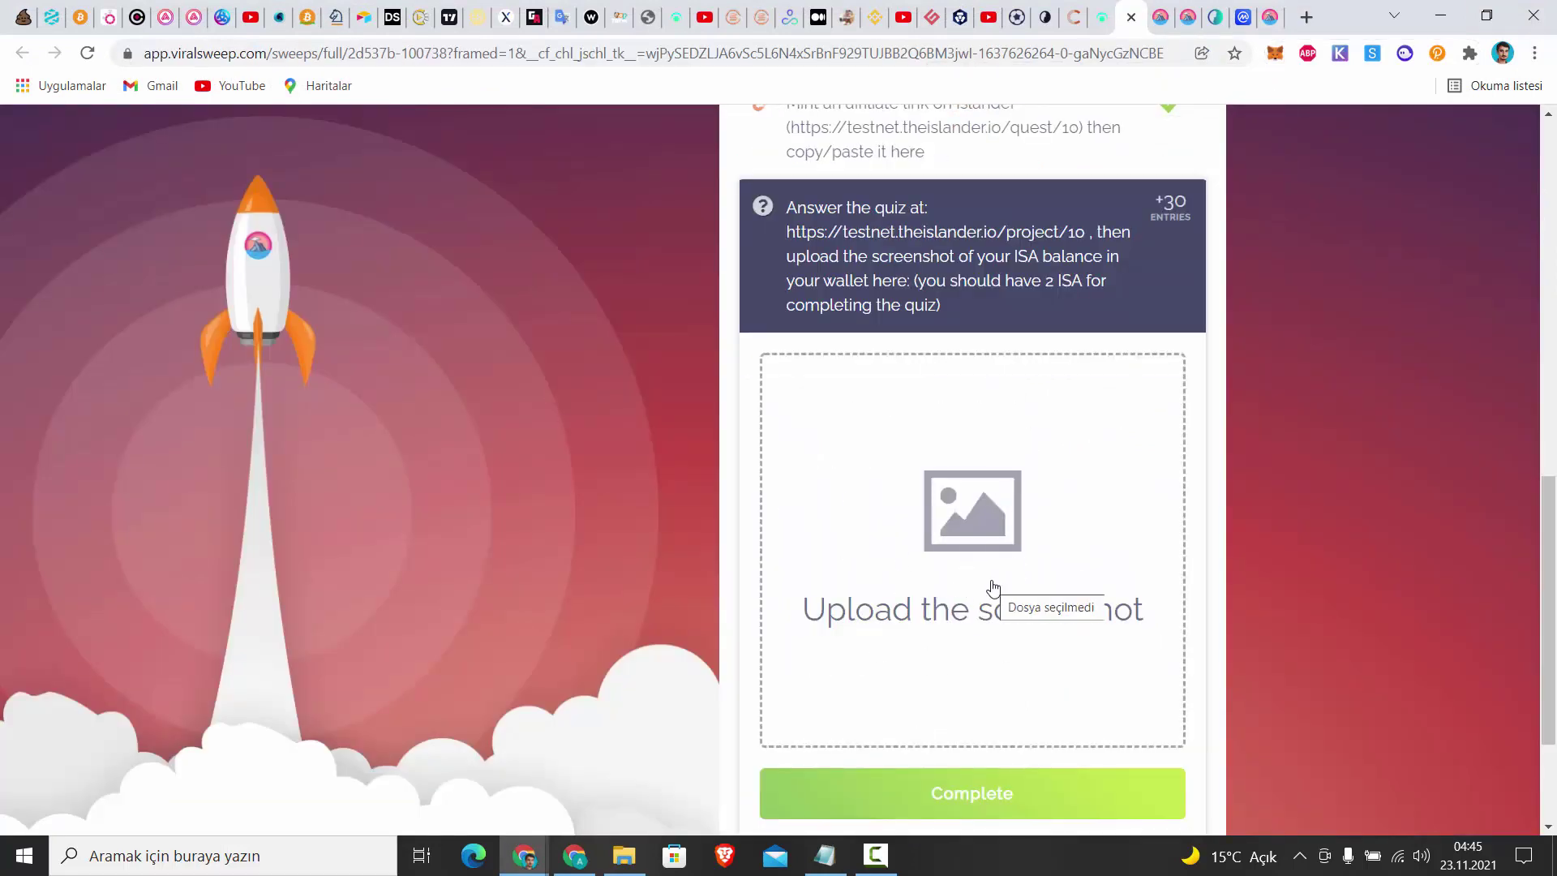
pyautogui.hotkey('ctrl', 'v')
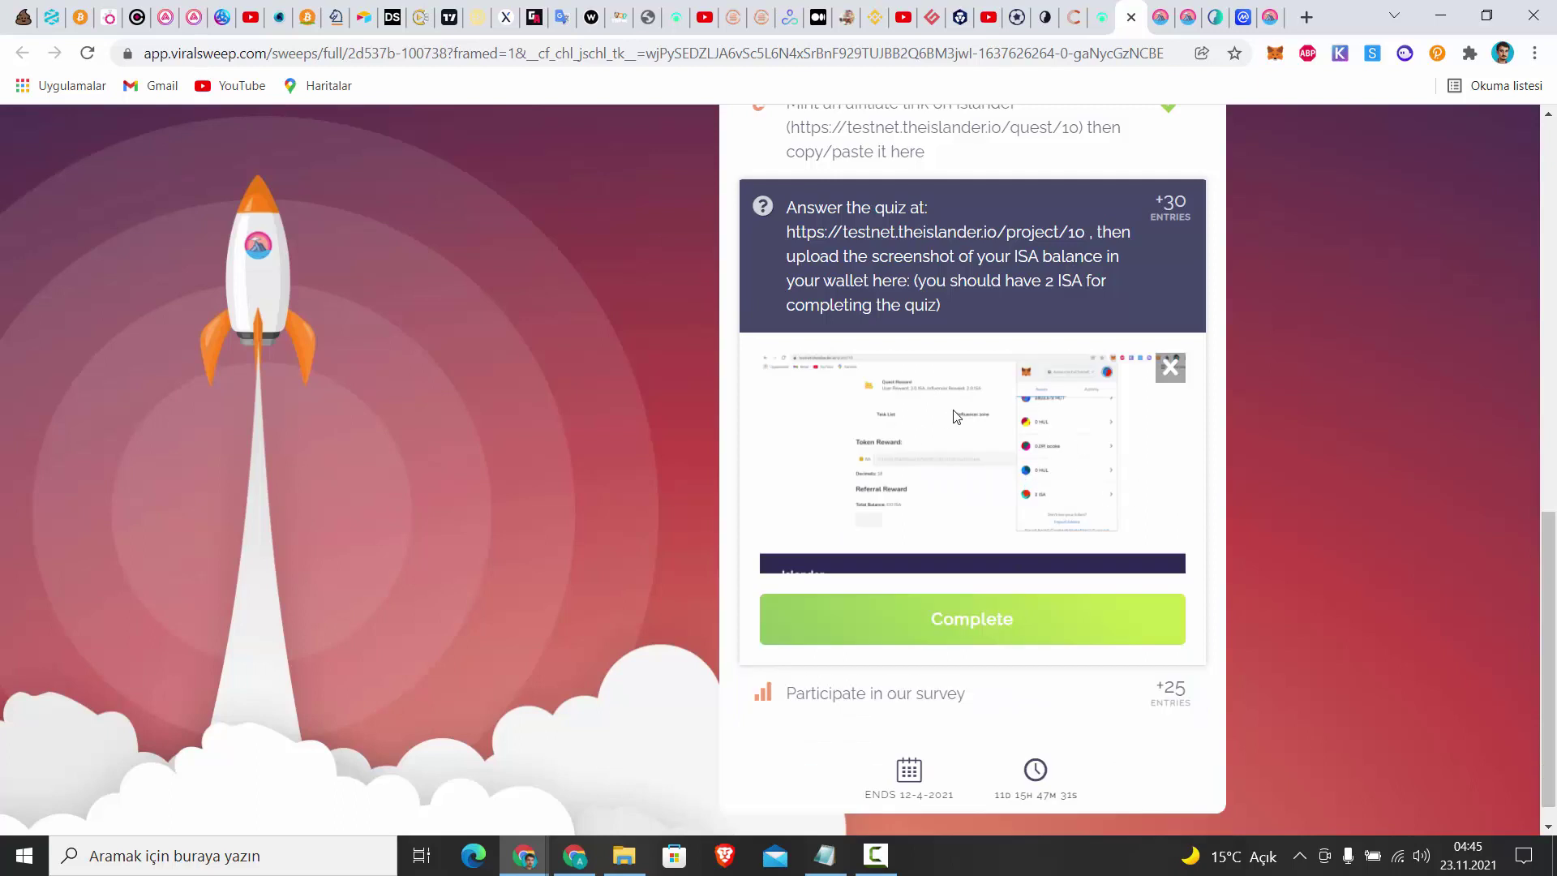
pyautogui.click(928, 623)
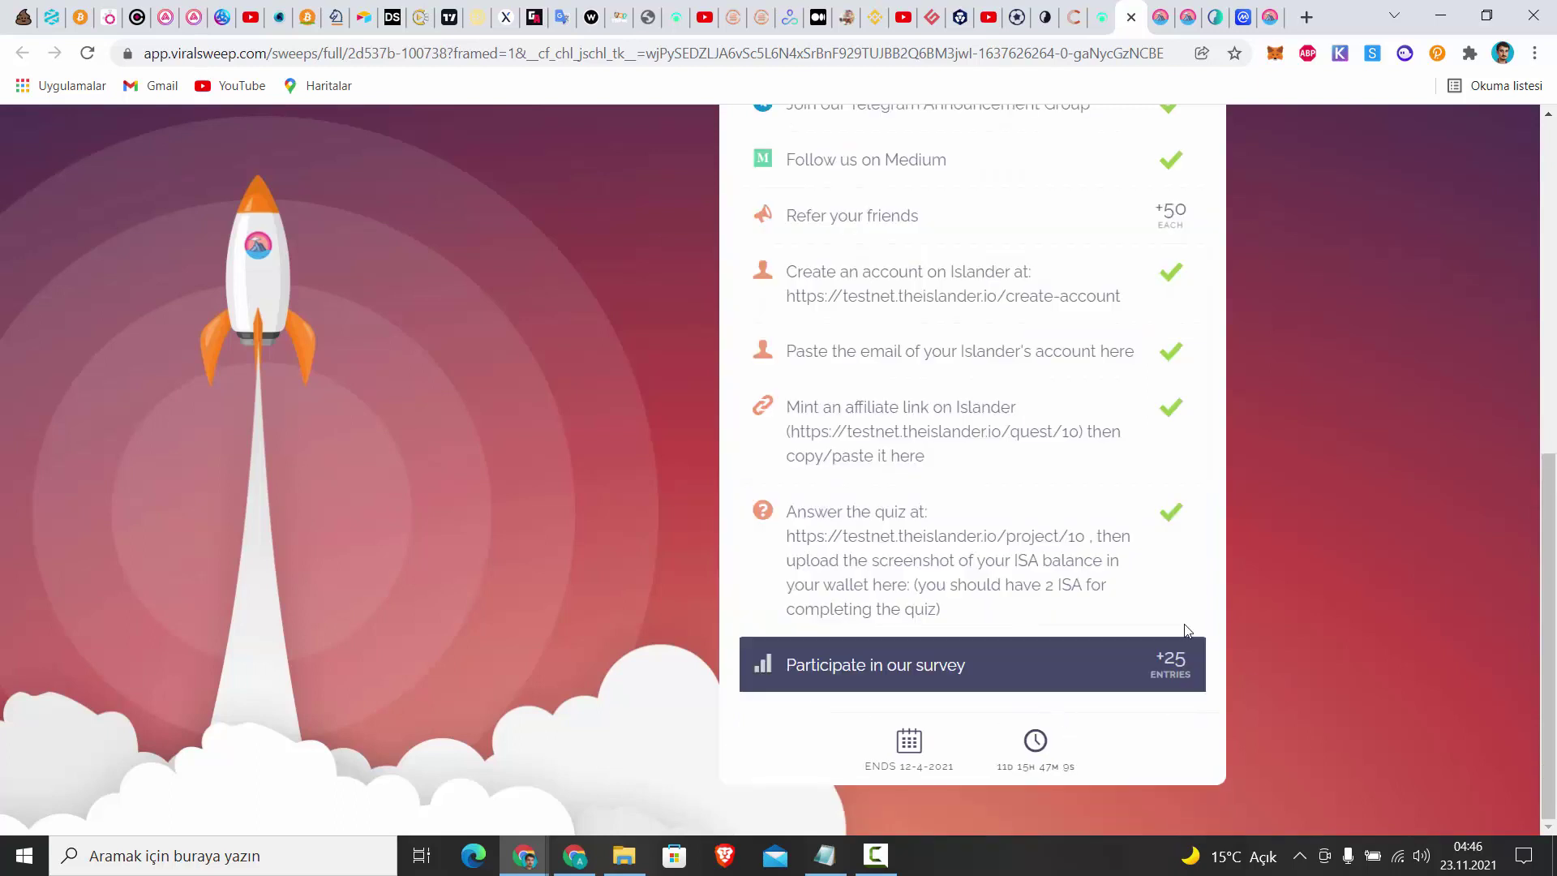
# Answer the survey on the Islander platform experience with "Pretty good - I can get used to it easily" and submit it
pyautogui.click(1037, 683)
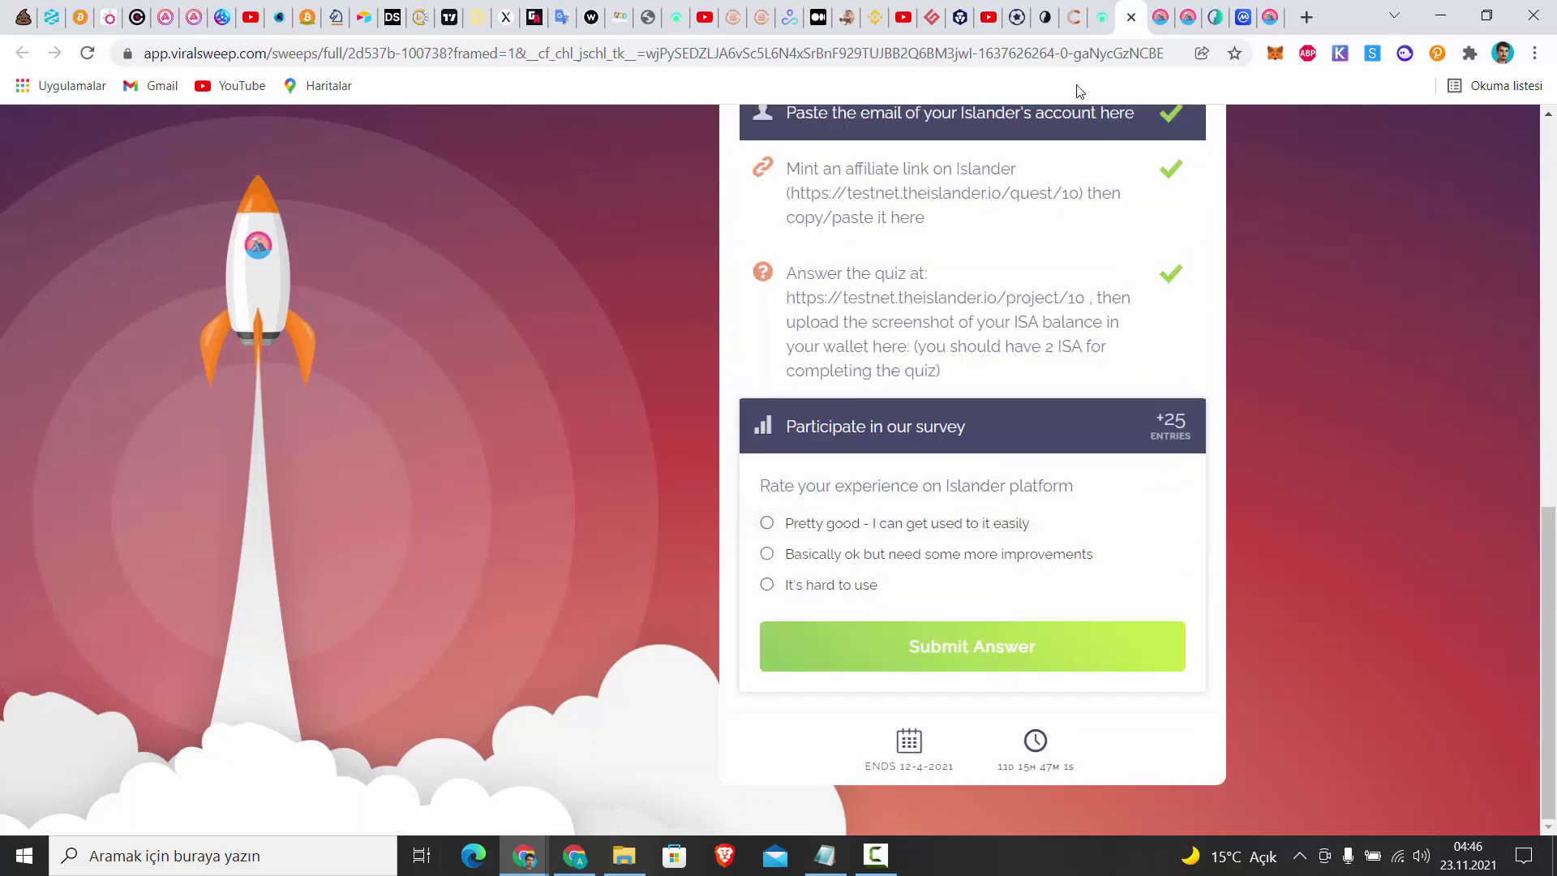
pyautogui.click(1162, 17)
pyautogui.scroll(3, 799, 340)
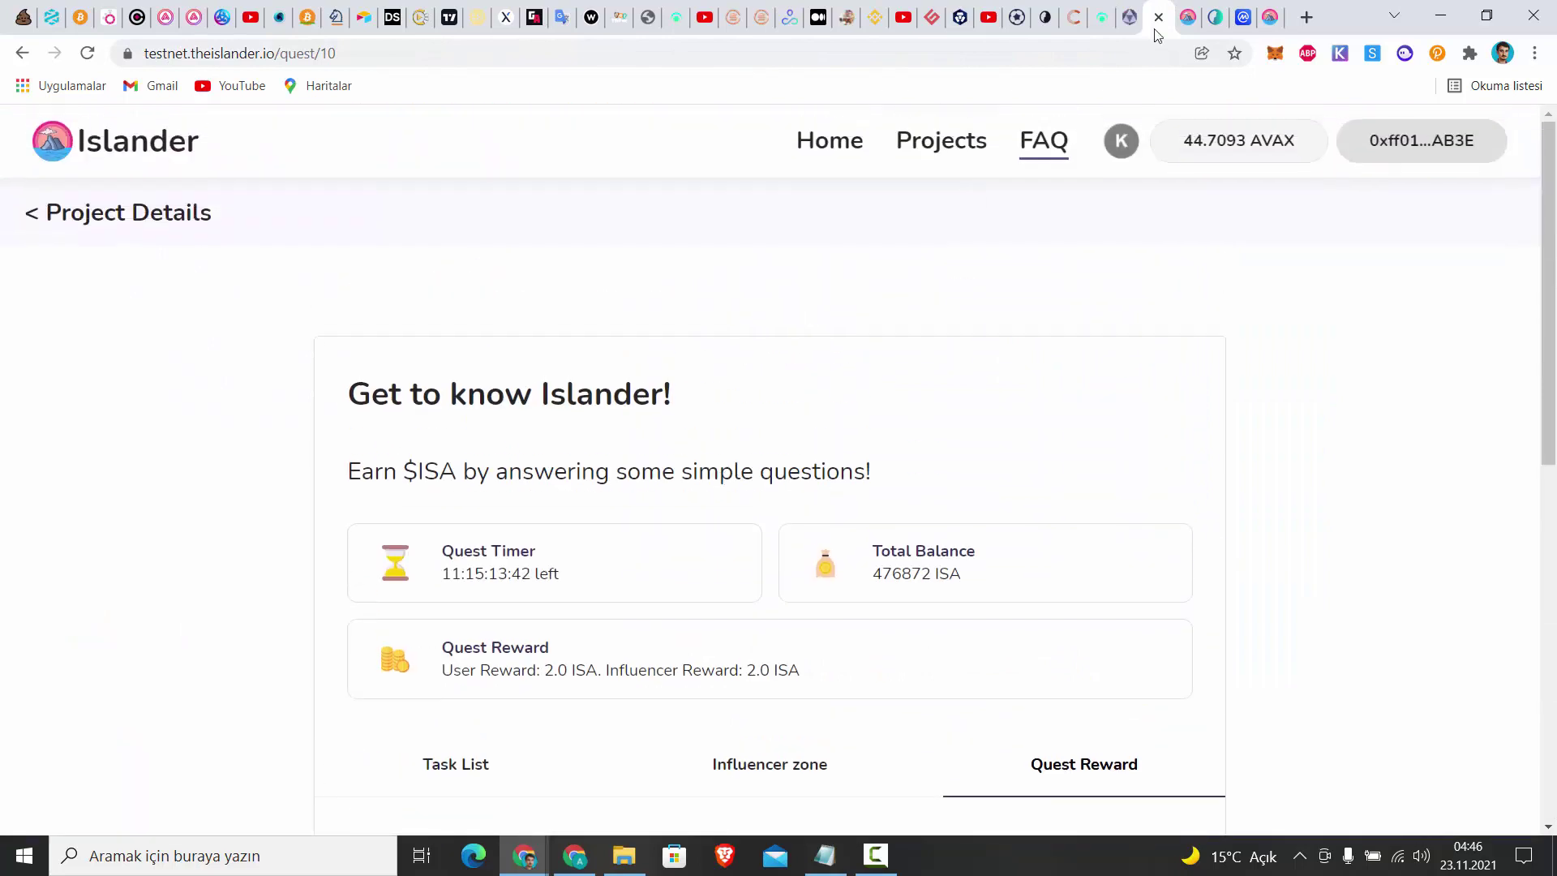
pyautogui.click(1130, 17)
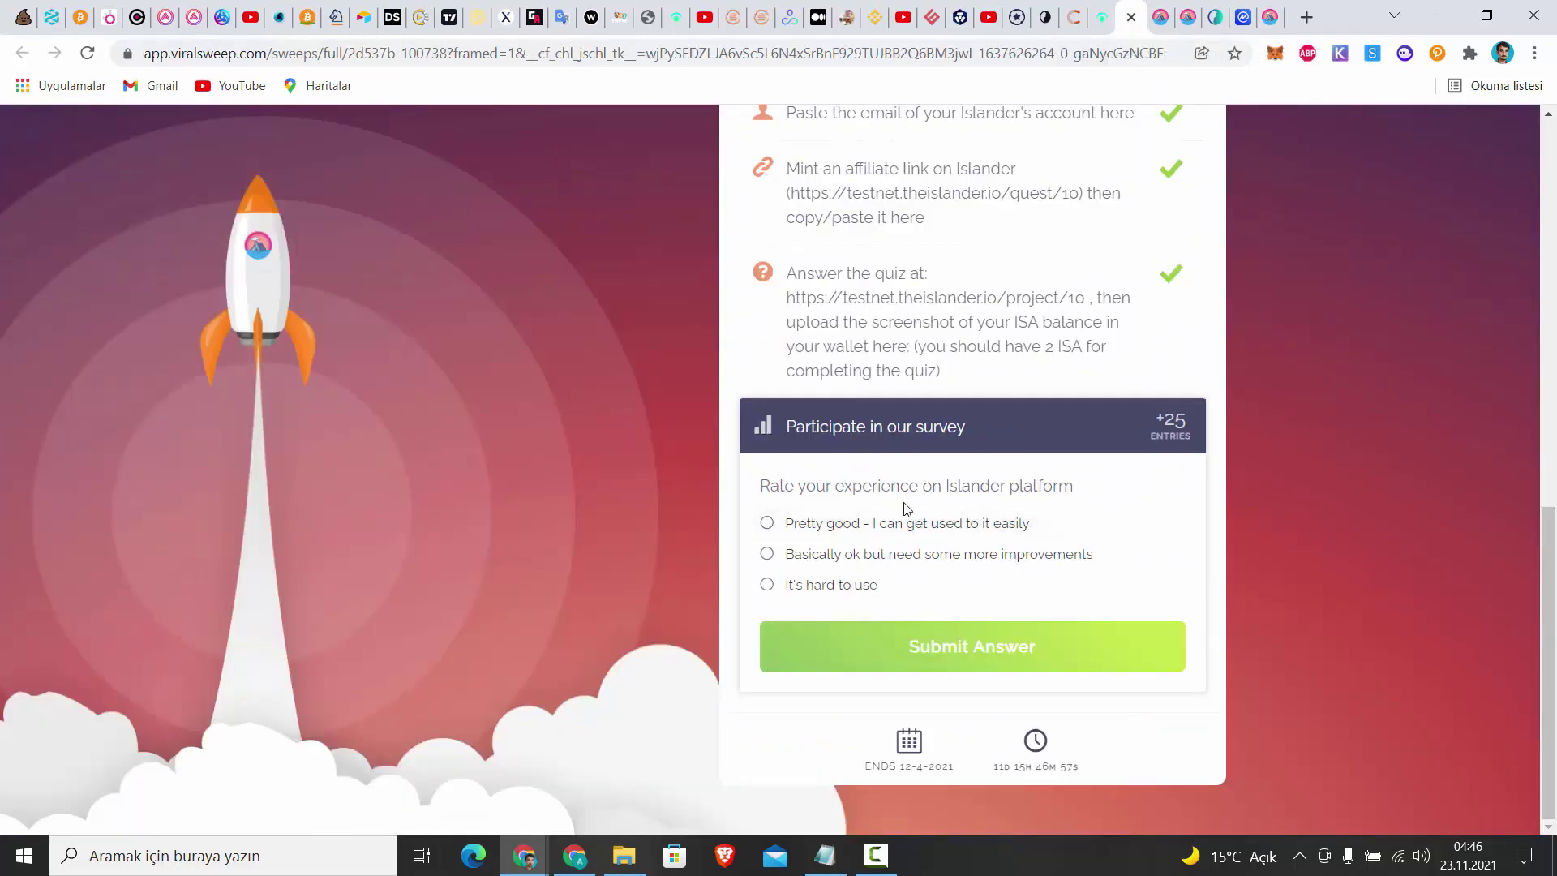
pyautogui.click(781, 522)
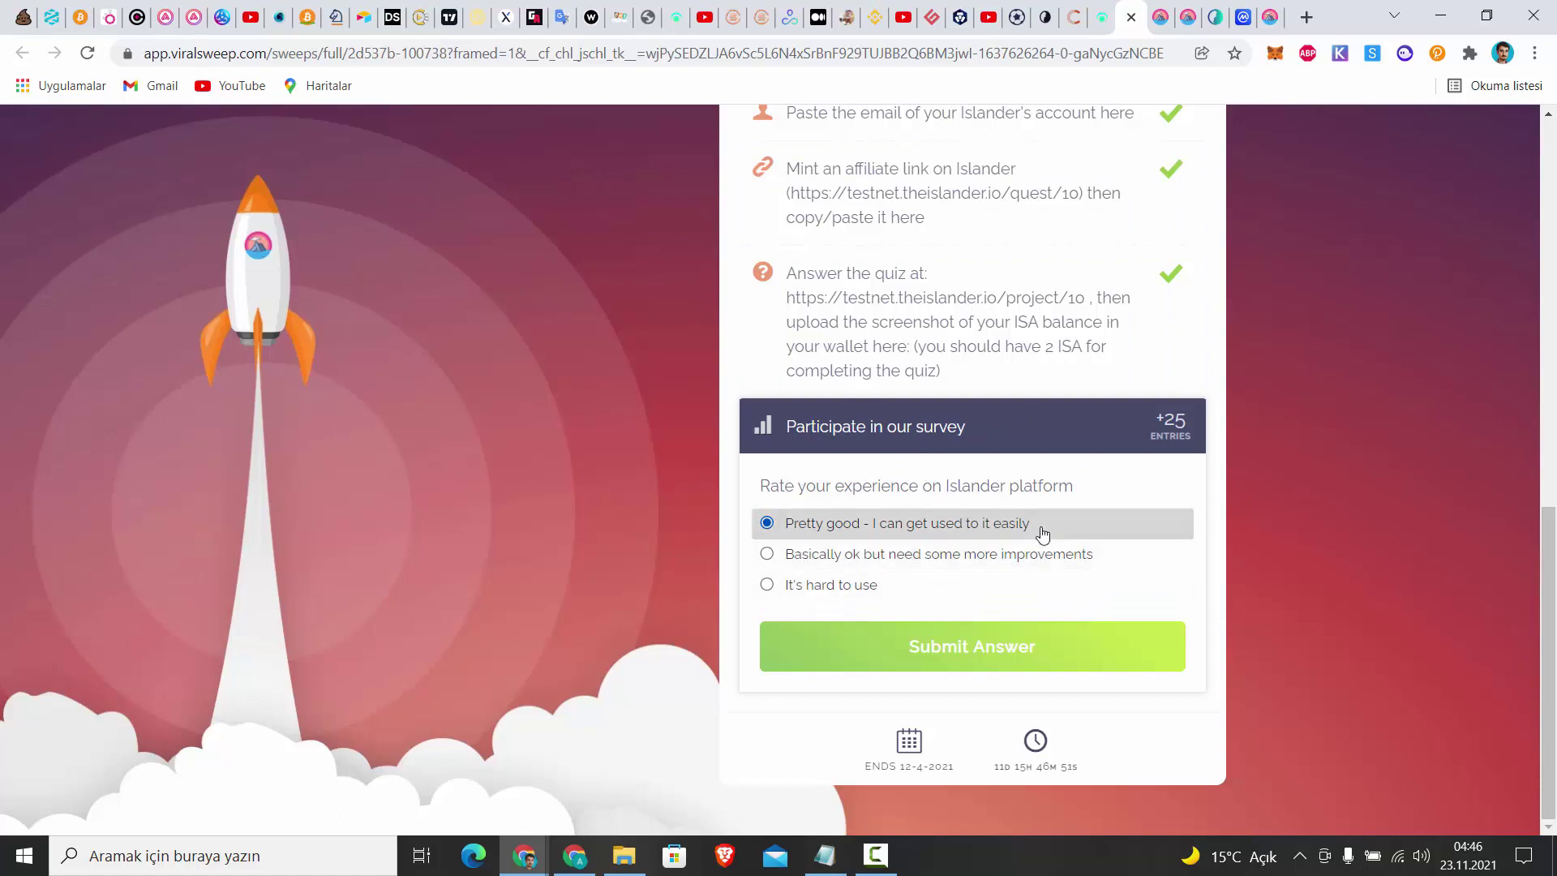
pyautogui.click(912, 652)
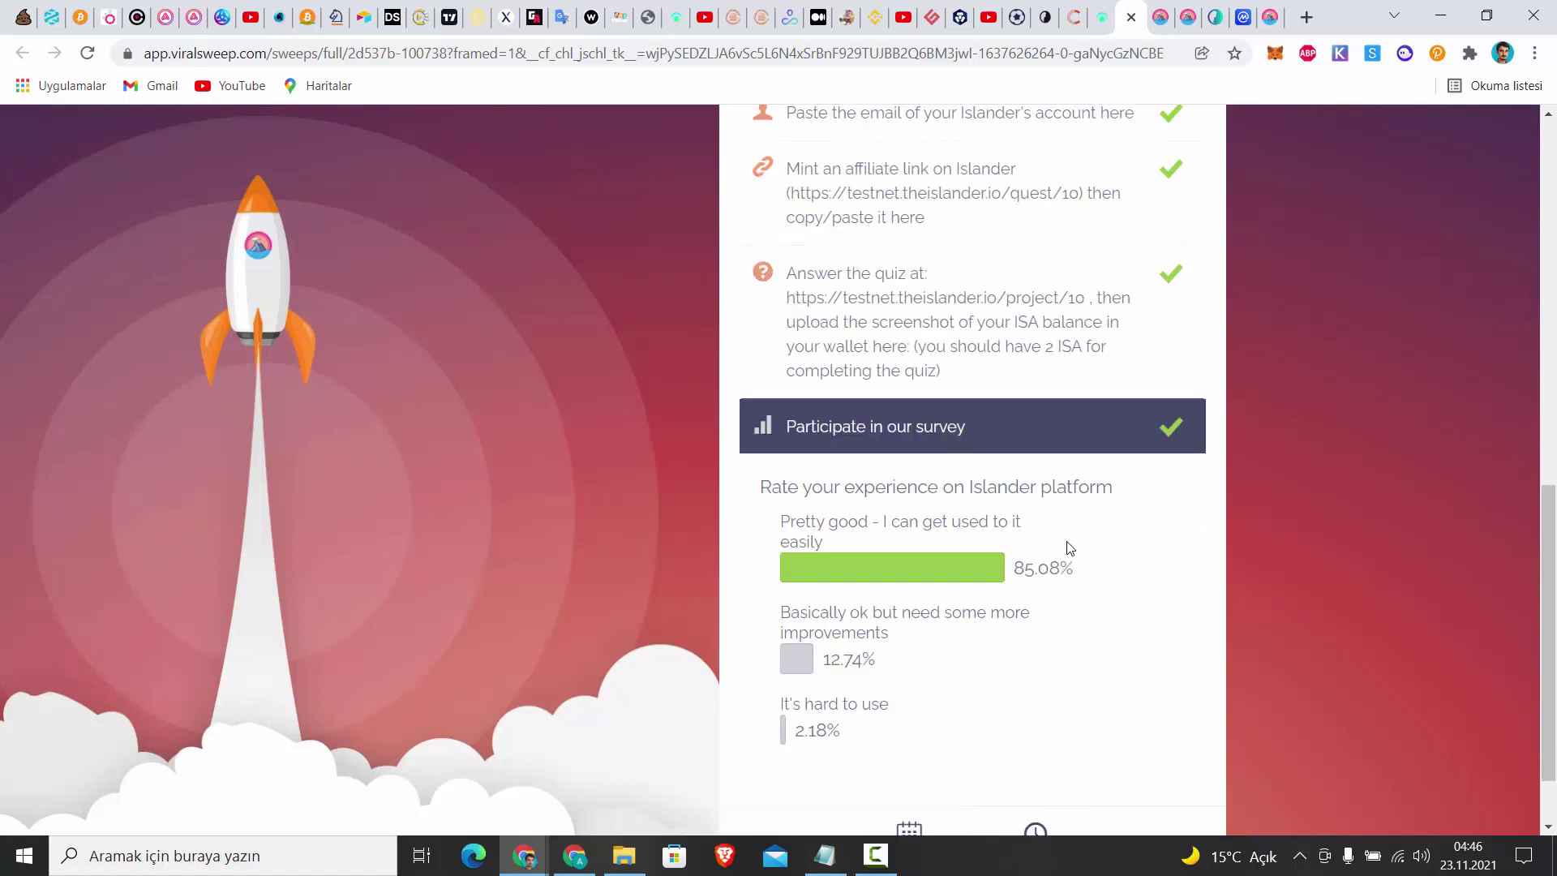
# Check the total entries shown at the start of the airdrop page
pyautogui.scroll(15, 955, 564)
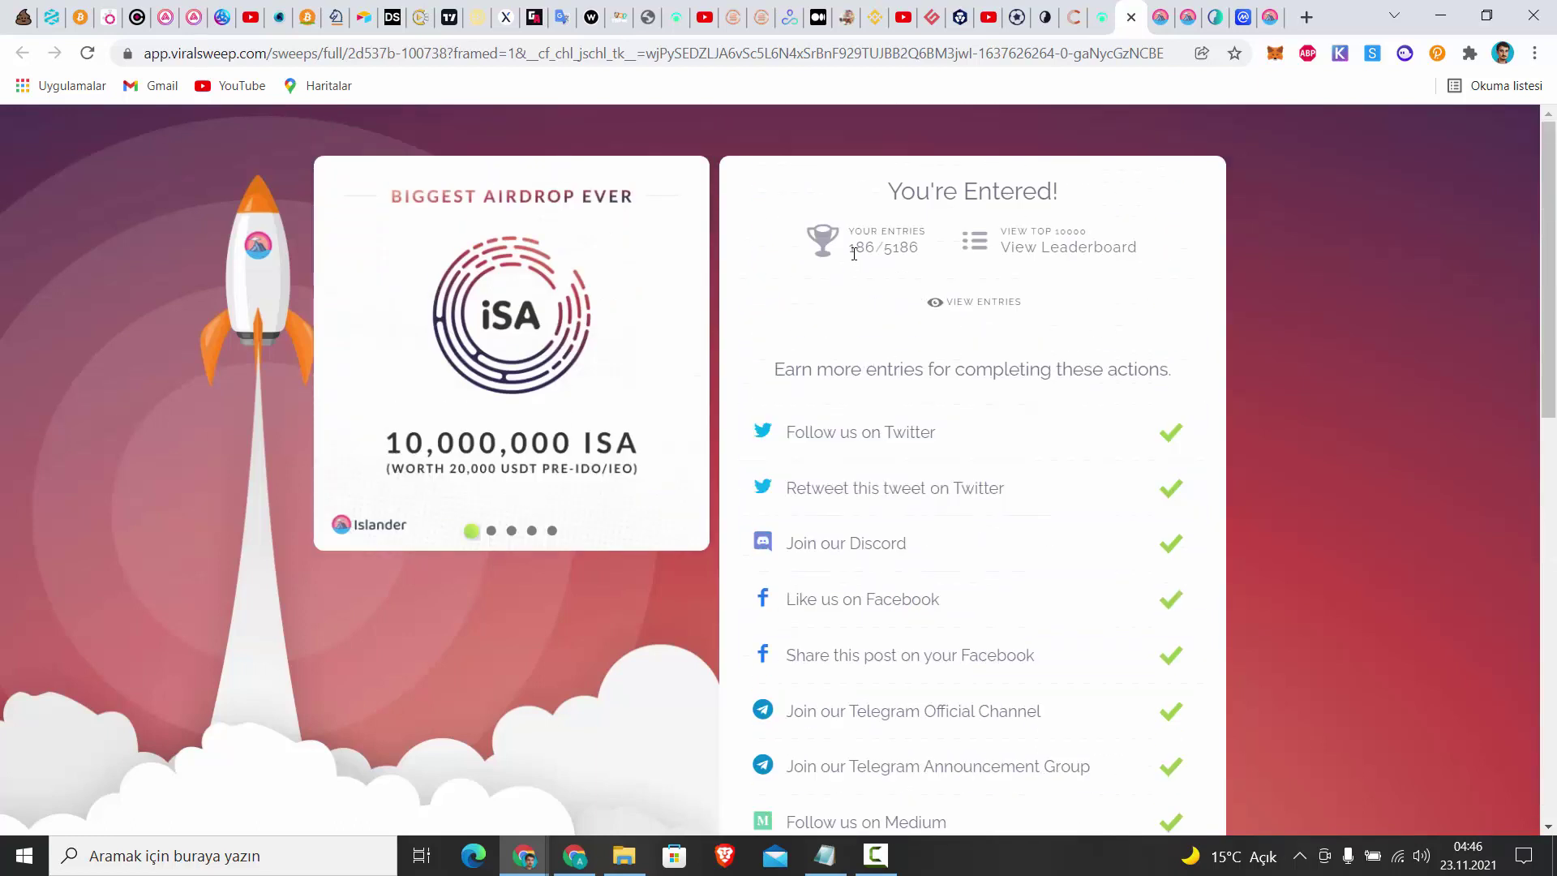
pyautogui.tripleClick(854, 253)
pyautogui.click(1423, 593)
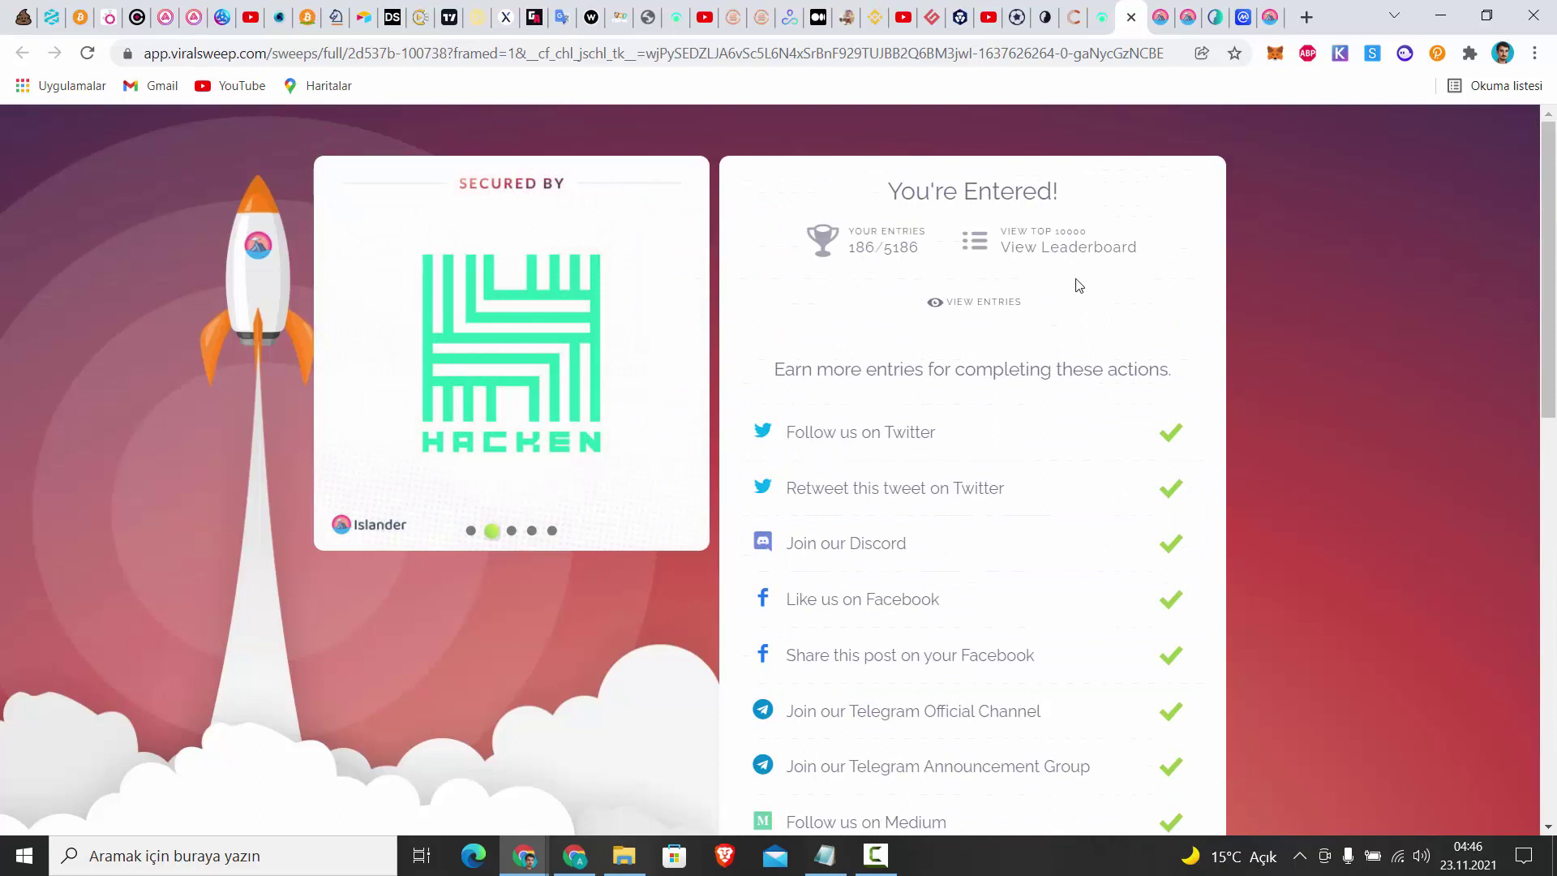
# Examine the referral link and sharing options of the Refer your friends action, then return to the entries summary
pyautogui.scroll(-6, 1241, 438)
pyautogui.click(910, 378)
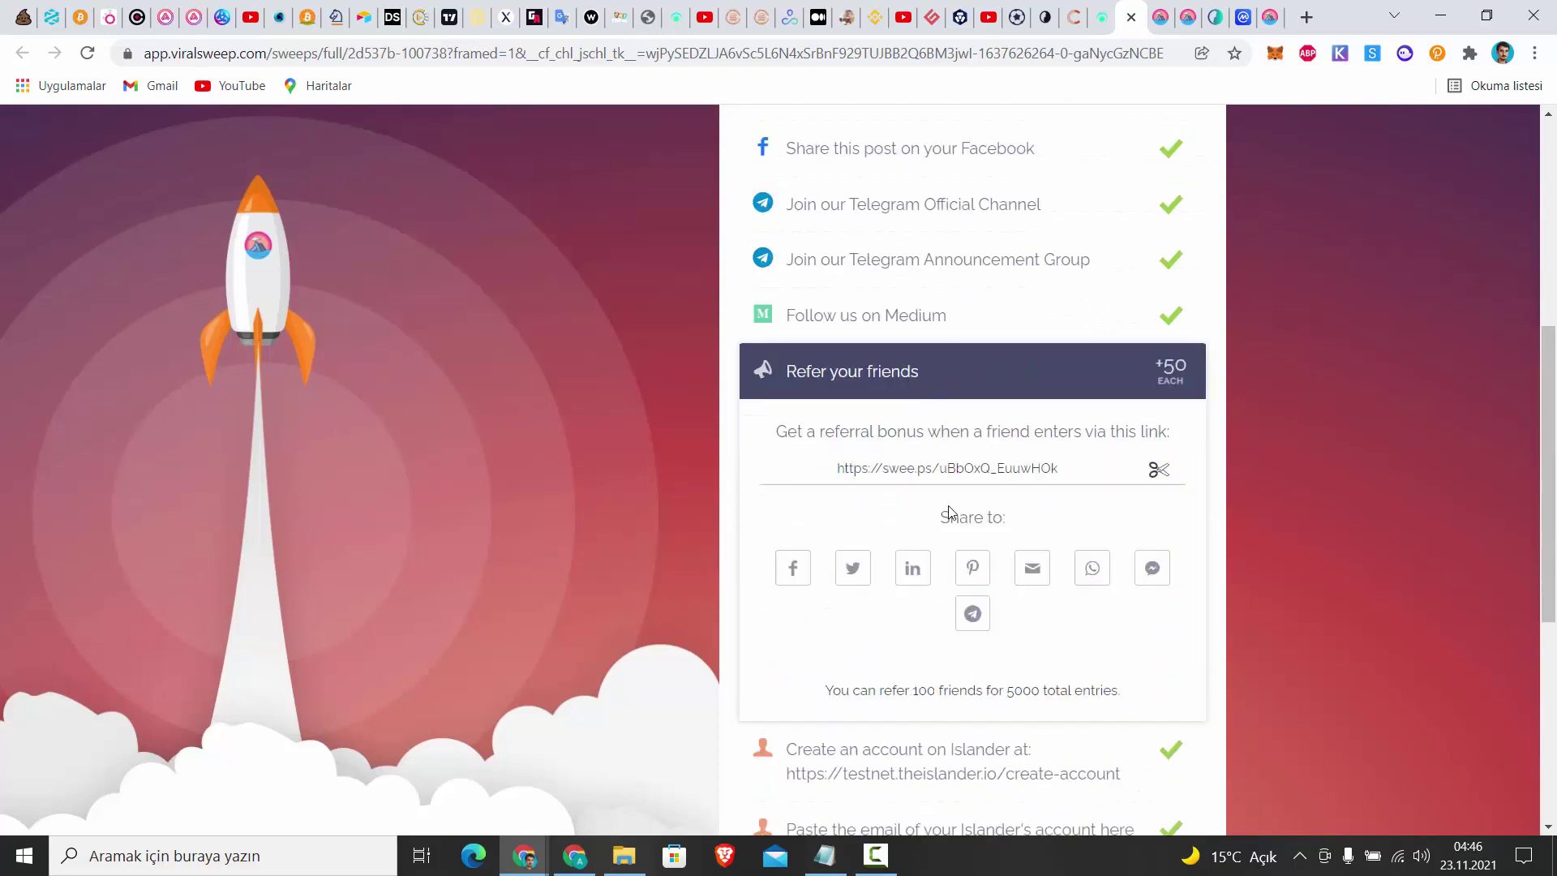
pyautogui.tripleClick(973, 468)
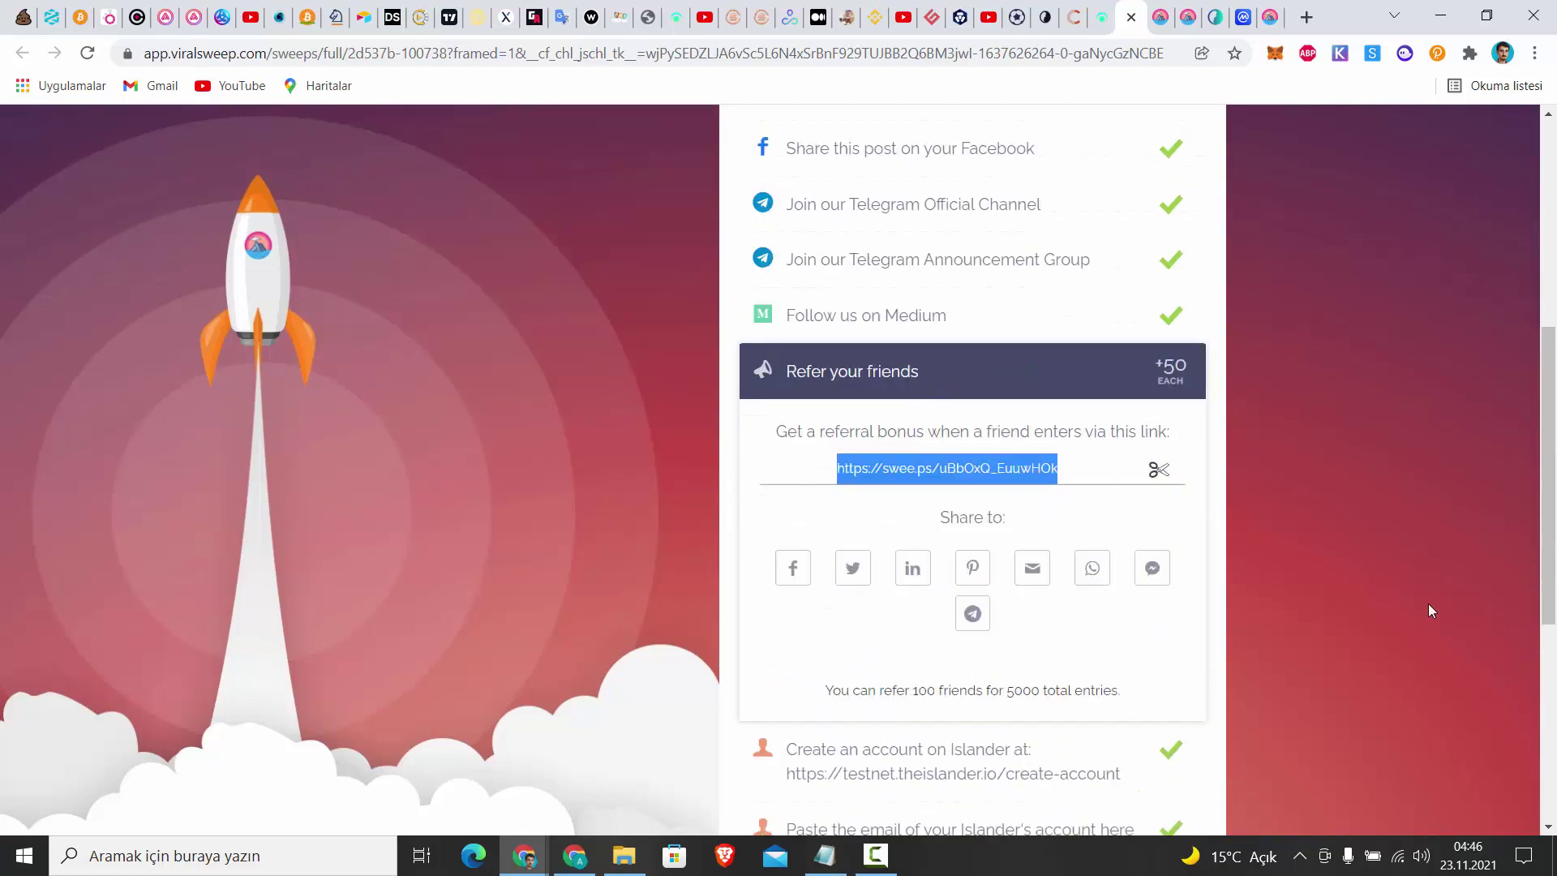
pyautogui.click(1007, 470)
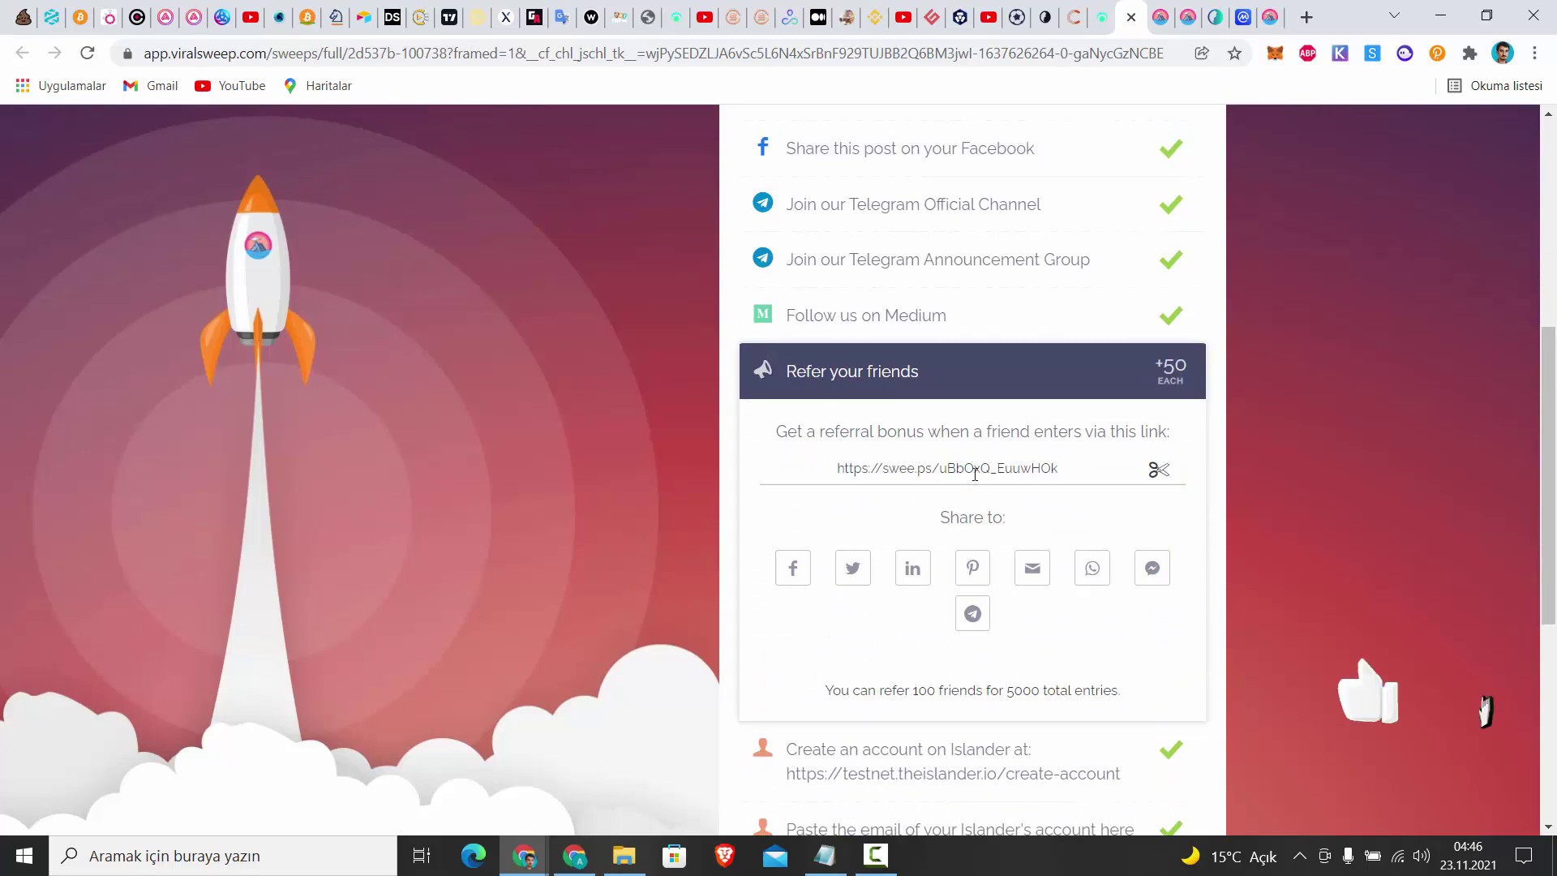
pyautogui.scroll(6, 975, 474)
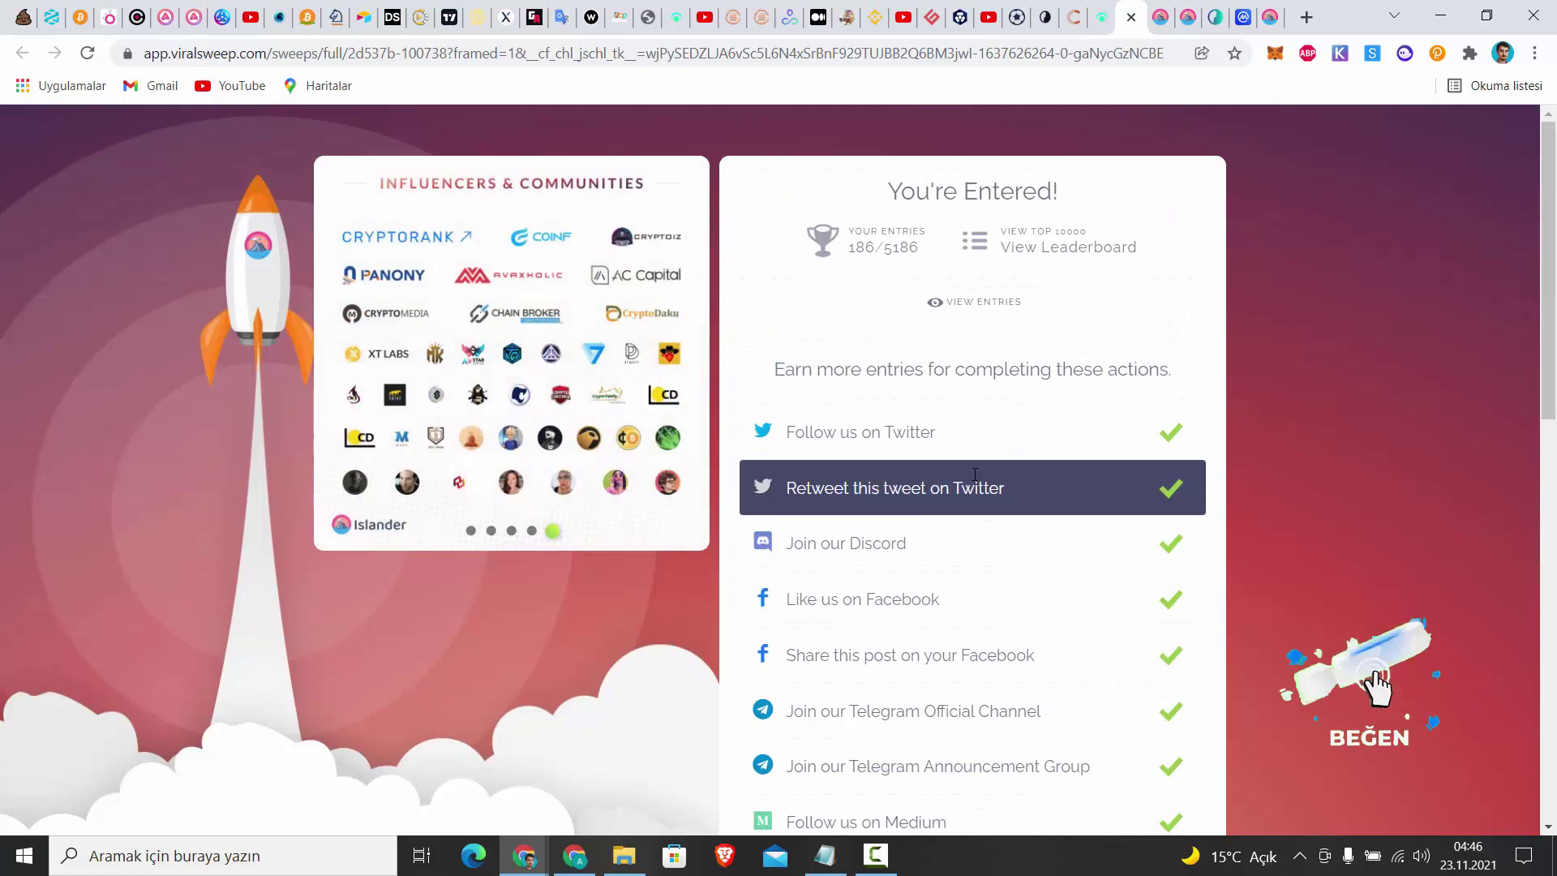